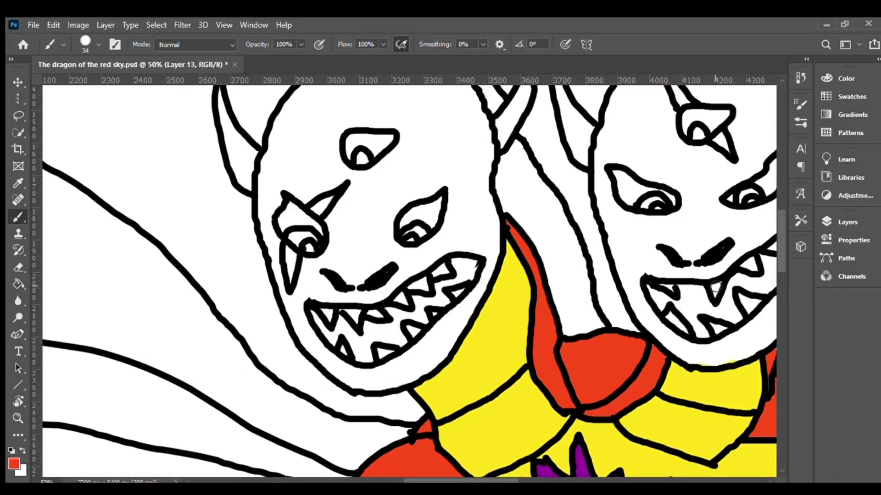
Paint the left head's lower jaw red and erase the stray paint
scroll(272, 279, up, 1)
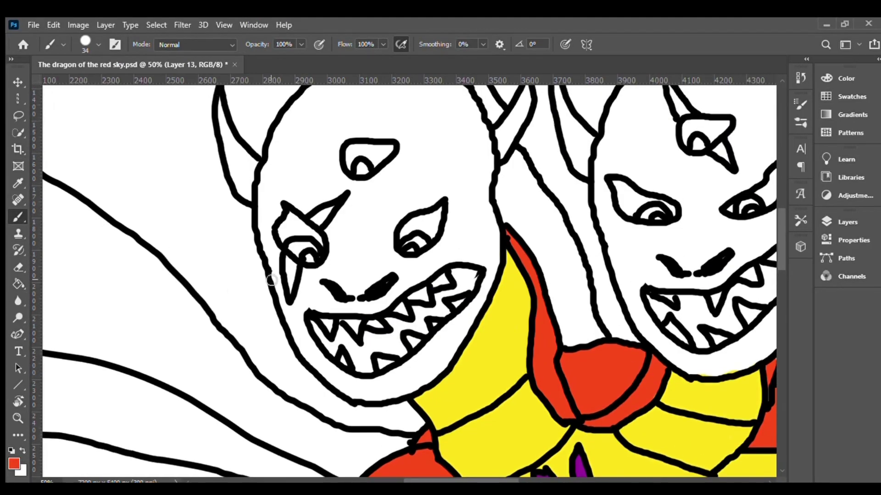
mouse_move(287, 312)
mouse_down()
mouse_move(337, 387)
mouse_move(427, 381)
mouse_move(489, 297)
mouse_move(388, 376)
mouse_move(321, 363)
mouse_move(441, 353)
mouse_up()
scroll(321, 413, up, 5)
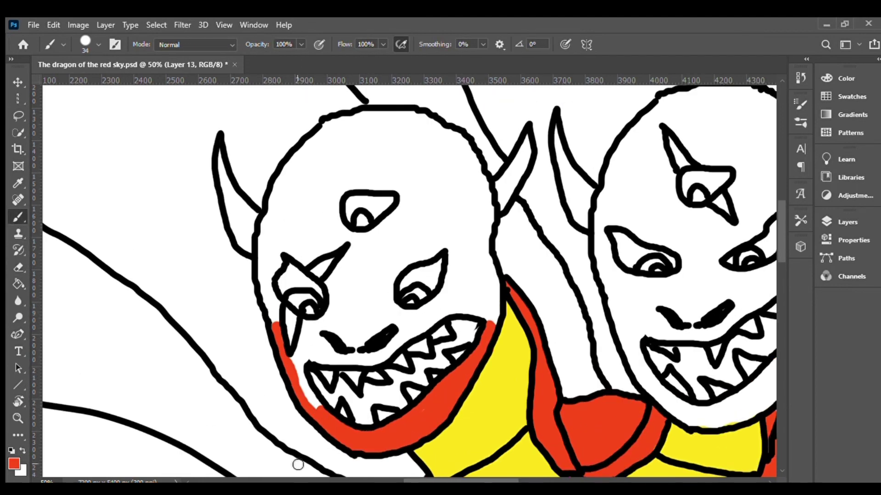
mouse_move(303, 349)
mouse_down()
mouse_move(310, 331)
mouse_move(250, 355)
mouse_up()
key(e)
scroll(264, 390, up, 5)
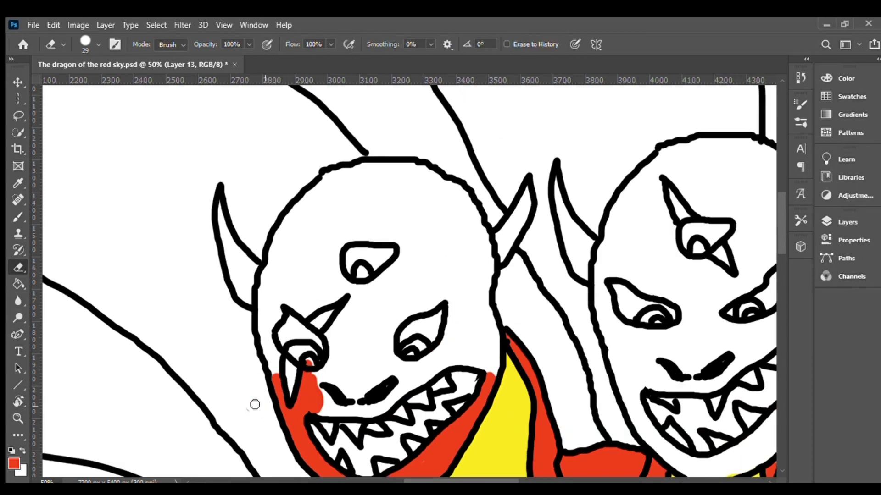
scroll(317, 367, down, 1)
key(b)
Paint the left head's cheek, nose, upper lip and area above the eye red
mouse_move(317, 364)
mouse_down()
mouse_move(351, 290)
mouse_move(324, 367)
mouse_up()
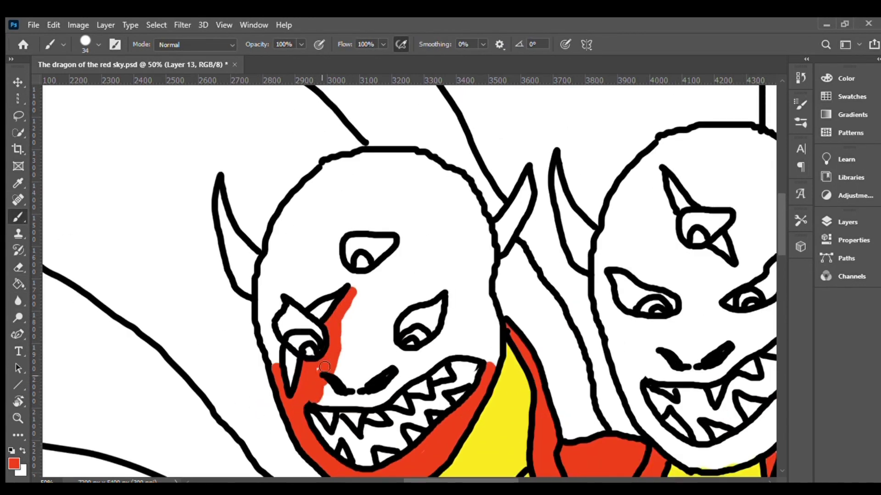
mouse_move(359, 400)
mouse_down()
mouse_move(395, 376)
mouse_move(339, 370)
mouse_move(358, 296)
mouse_move(388, 361)
mouse_move(399, 351)
mouse_move(423, 358)
mouse_move(454, 301)
mouse_move(490, 353)
mouse_move(485, 294)
mouse_move(461, 307)
mouse_move(463, 252)
mouse_move(433, 297)
mouse_up()
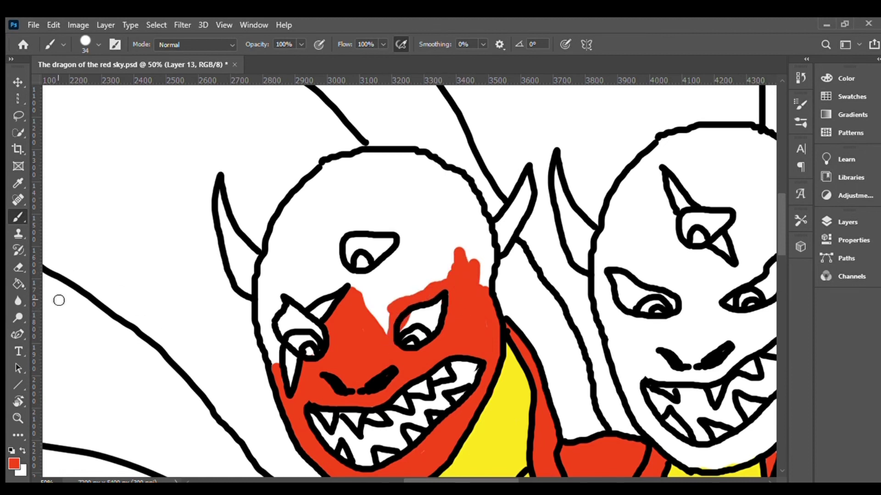
mouse_move(344, 283)
mouse_down()
mouse_move(259, 349)
mouse_move(282, 369)
mouse_up()
key(e)
scroll(253, 353, up, 2)
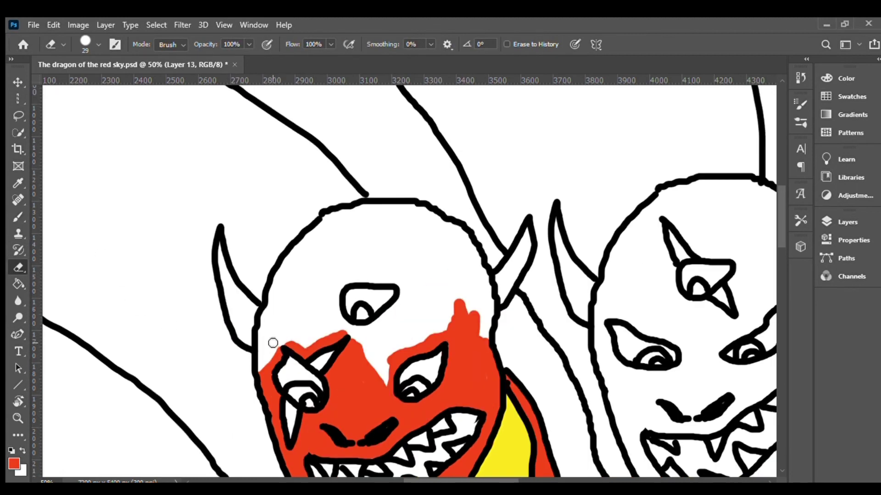
key(b)
scroll(271, 344, down, 1)
Paint the left side of the forehead red, erasing paint spilling past its outline
mouse_move(264, 340)
mouse_down()
mouse_move(273, 276)
mouse_move(275, 312)
mouse_move(282, 216)
mouse_move(349, 179)
mouse_move(319, 294)
mouse_move(308, 301)
mouse_up()
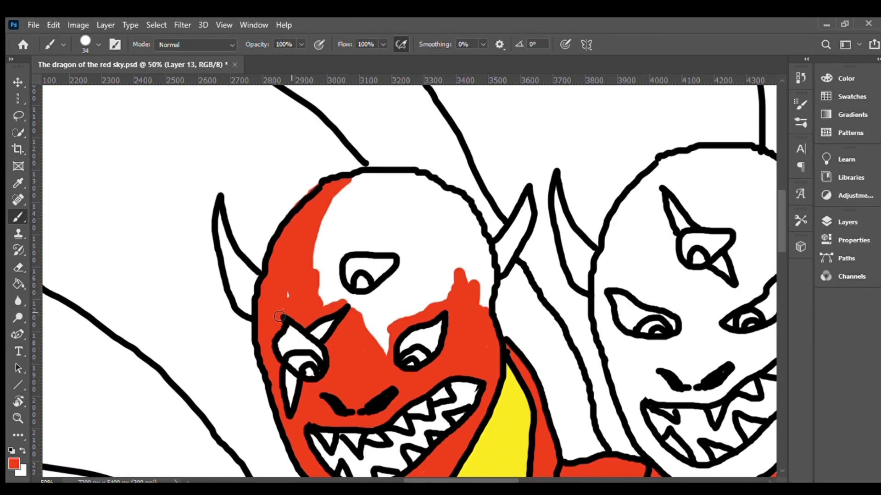
scroll(279, 316, up, 3)
key(e)
mouse_move(316, 257)
mouse_down()
mouse_move(293, 275)
mouse_move(440, 273)
mouse_move(323, 291)
mouse_move(434, 290)
mouse_move(337, 309)
mouse_move(321, 354)
mouse_move(344, 367)
mouse_move(377, 412)
mouse_up()
key(b)
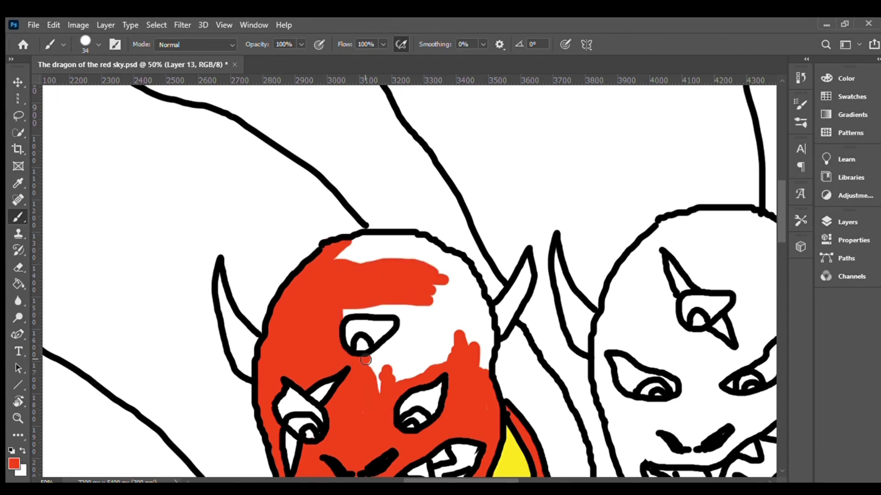
Paint red around the left eye and beside it down toward the nose
drag(365, 360, 343, 318)
click(18, 268)
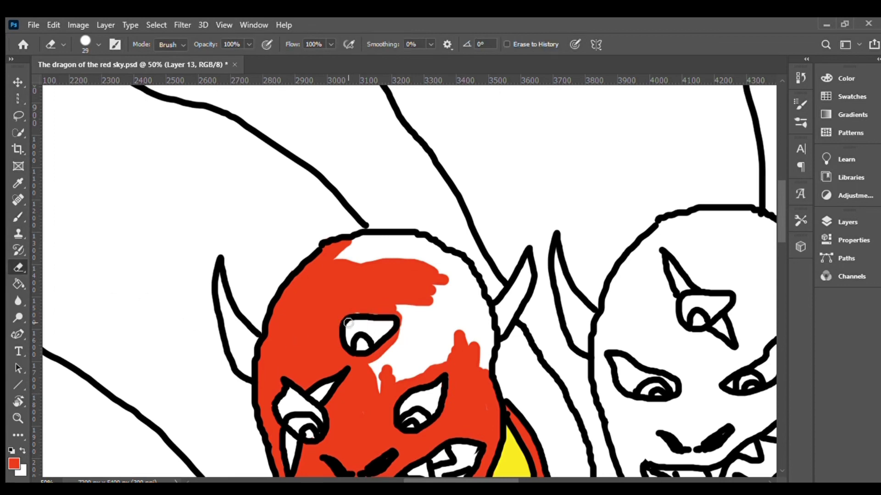
key(b)
key(e)
mouse_move(399, 316)
mouse_down()
mouse_move(418, 330)
mouse_move(372, 373)
mouse_move(452, 342)
mouse_move(440, 275)
mouse_move(413, 353)
mouse_move(338, 254)
mouse_move(380, 242)
mouse_move(436, 250)
mouse_move(473, 284)
mouse_move(489, 323)
mouse_move(472, 280)
mouse_move(452, 291)
mouse_up()
key(b)
Start painting red on the middle head's edge and up its left cheek
key(e)
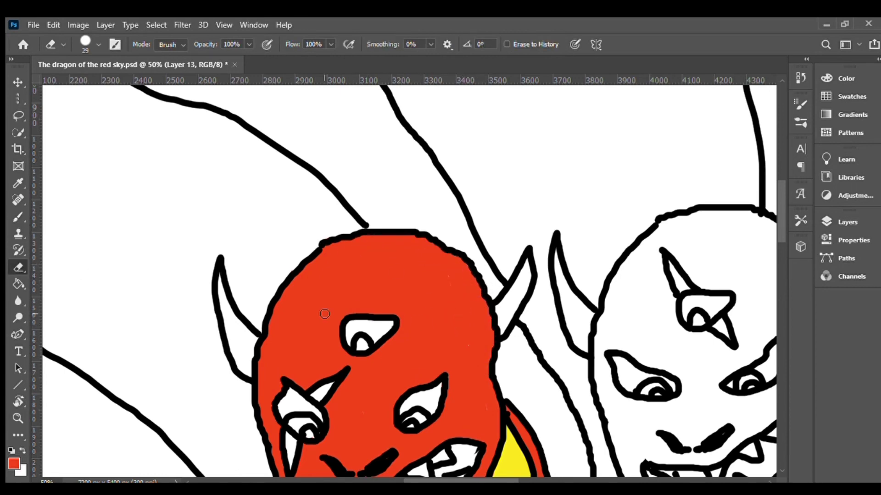
key(b)
scroll(293, 239, down, 1)
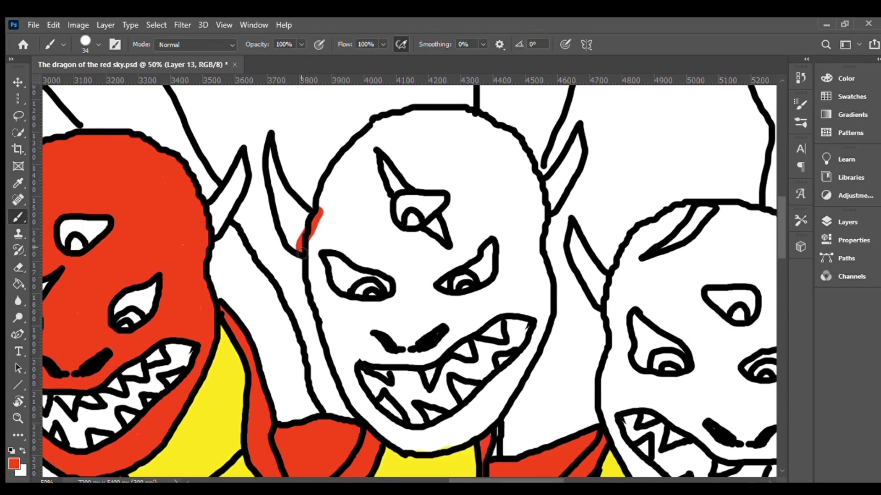
mouse_move(423, 395)
mouse_down()
mouse_move(406, 399)
mouse_move(346, 334)
mouse_move(428, 394)
mouse_move(510, 316)
mouse_move(494, 353)
mouse_up()
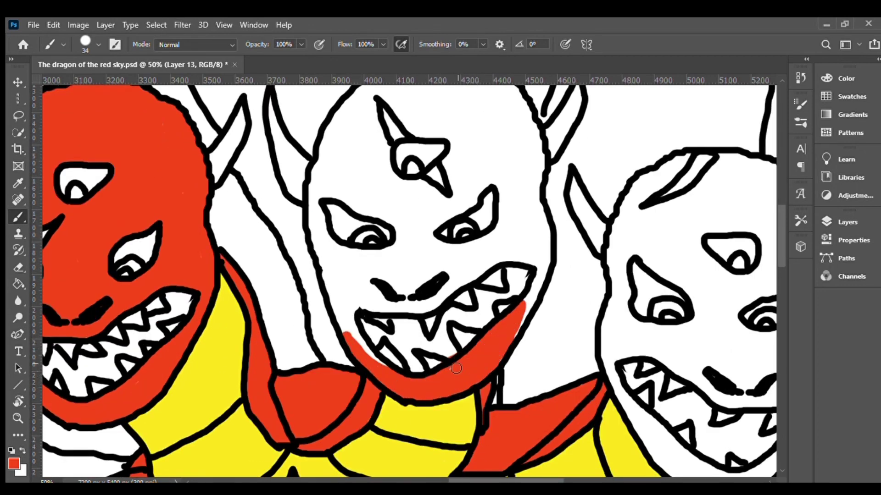
scroll(288, 352, up, 2)
mouse_move(358, 384)
mouse_down()
mouse_move(316, 257)
mouse_move(324, 310)
mouse_move(328, 266)
mouse_move(332, 288)
mouse_move(345, 399)
mouse_up()
Paint red around the middle face's nose, lip and both cheeks
scroll(321, 298, up, 1)
scroll(321, 298, up, 1)
scroll(406, 351, down, 2)
drag(406, 352, 391, 312)
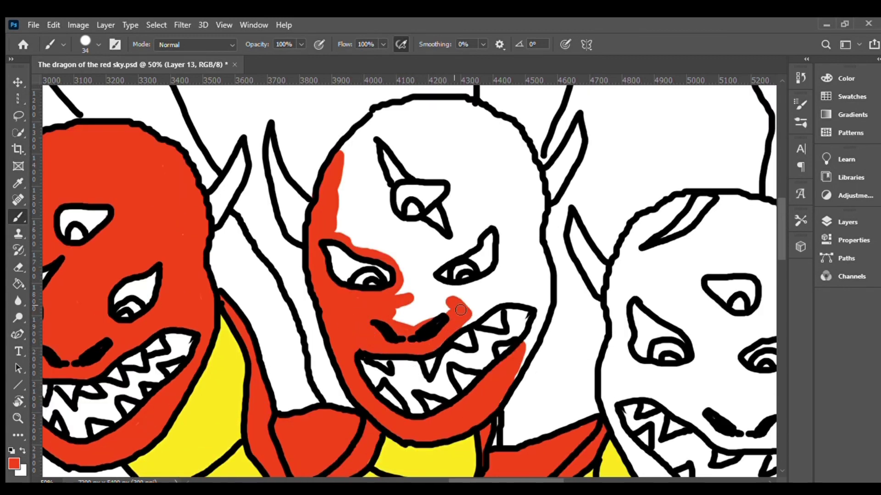
mouse_move(460, 310)
mouse_down()
mouse_move(399, 321)
mouse_move(431, 275)
mouse_move(377, 253)
mouse_move(388, 239)
mouse_up()
mouse_move(464, 292)
mouse_down()
mouse_move(504, 287)
mouse_move(536, 305)
mouse_move(527, 345)
mouse_move(538, 339)
mouse_move(542, 306)
mouse_up()
Paint the forehead and top of the middle head red, erasing overspill at the upper-right edge
scroll(533, 372, up, 2)
scroll(546, 307, up, 4)
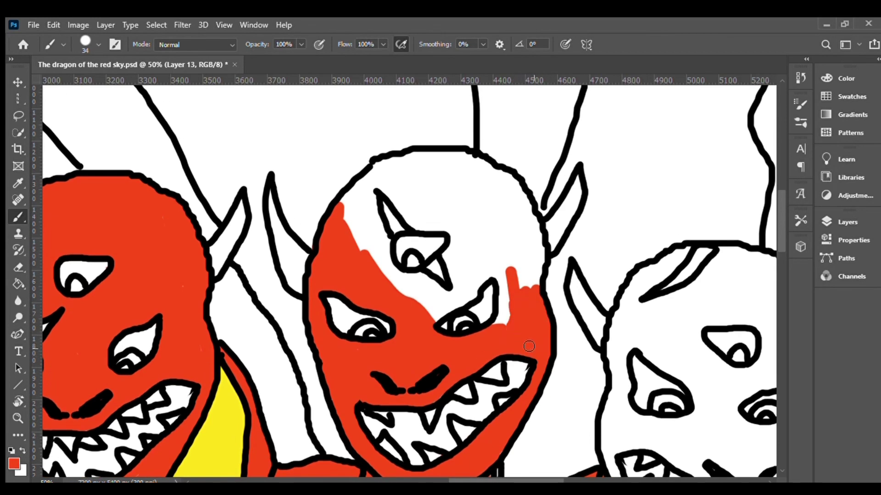
mouse_move(532, 341)
mouse_down()
mouse_move(506, 321)
mouse_move(491, 335)
mouse_up()
mouse_move(344, 259)
mouse_down()
mouse_move(374, 215)
mouse_move(459, 209)
mouse_move(523, 247)
mouse_move(541, 287)
mouse_move(542, 325)
mouse_up()
key(e)
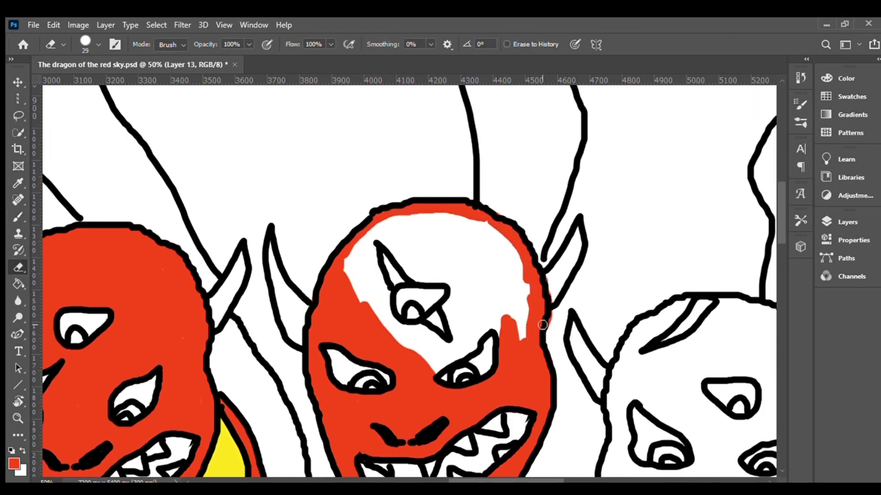
drag(543, 277, 510, 227)
key(b)
Fill the remaining white patches near the eyes, horn and forehead with red
scroll(485, 227, up, 1)
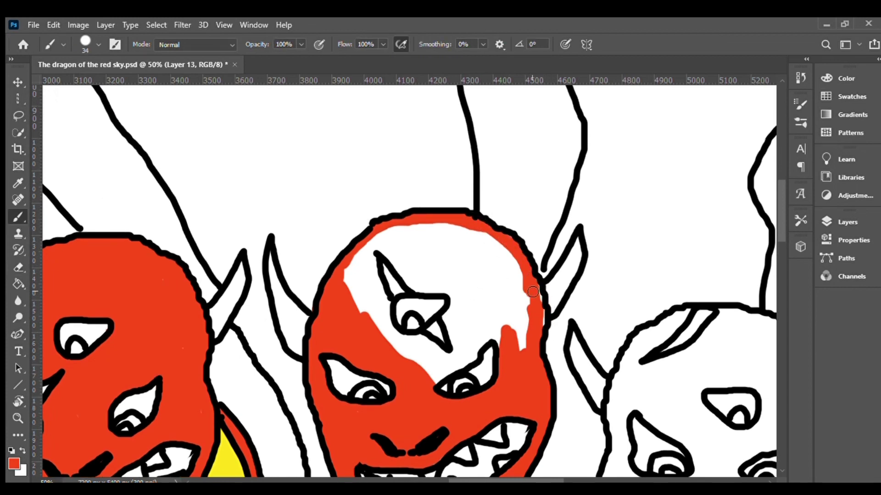
drag(519, 354, 480, 340)
mouse_move(435, 383)
mouse_down()
mouse_move(431, 346)
mouse_move(437, 366)
mouse_up()
mouse_move(386, 316)
mouse_down()
mouse_move(398, 351)
mouse_move(363, 258)
mouse_move(398, 231)
mouse_up()
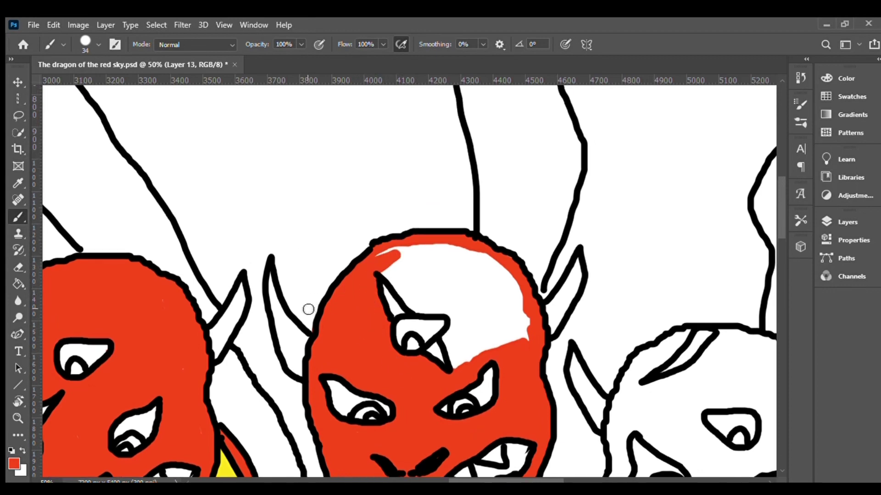
scroll(451, 228, down, 3)
mouse_move(397, 188)
mouse_down()
mouse_move(468, 184)
mouse_move(525, 266)
mouse_up()
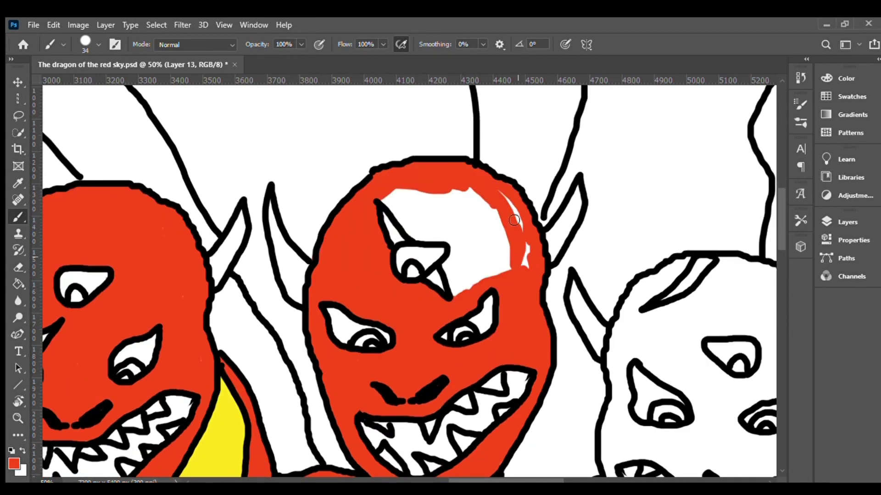
mouse_move(470, 195)
mouse_down()
mouse_move(504, 231)
mouse_move(488, 250)
mouse_move(502, 266)
mouse_move(470, 276)
mouse_up()
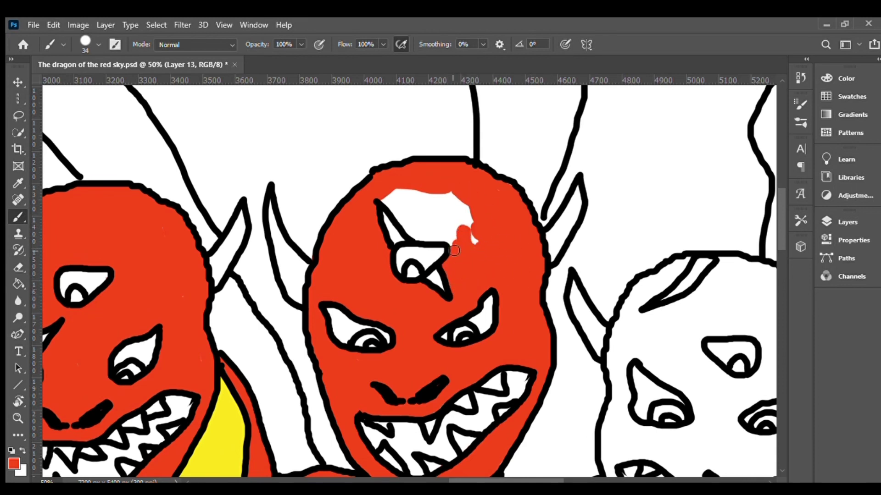
mouse_move(465, 232)
mouse_down()
mouse_move(406, 230)
mouse_move(459, 193)
mouse_move(420, 226)
mouse_move(459, 215)
mouse_up()
Paint red inside the third head from its upper edge down to the jaw
scroll(436, 184, down, 10)
scroll(436, 161, up, 6)
scroll(435, 135, right, 5)
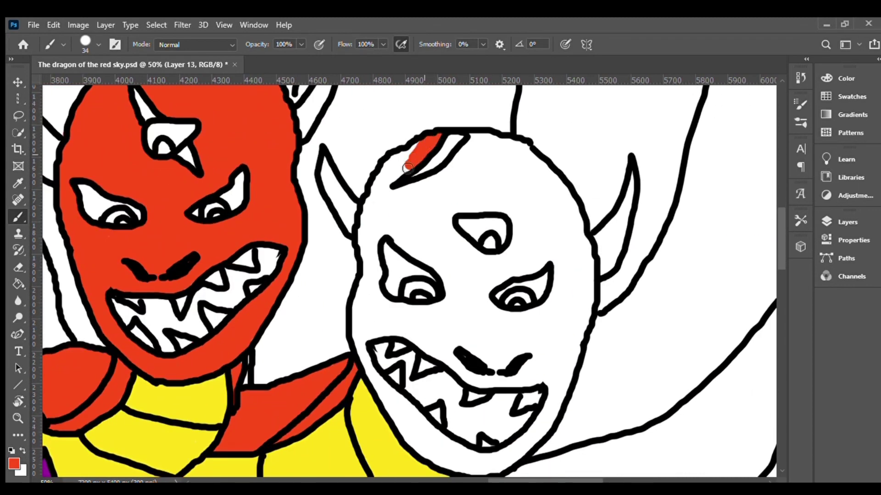
mouse_move(408, 168)
mouse_down()
mouse_move(393, 175)
mouse_move(371, 229)
mouse_move(364, 301)
mouse_move(372, 316)
mouse_move(367, 367)
mouse_move(388, 399)
mouse_up()
scroll(367, 367, down, 2)
scroll(367, 367, right, 1)
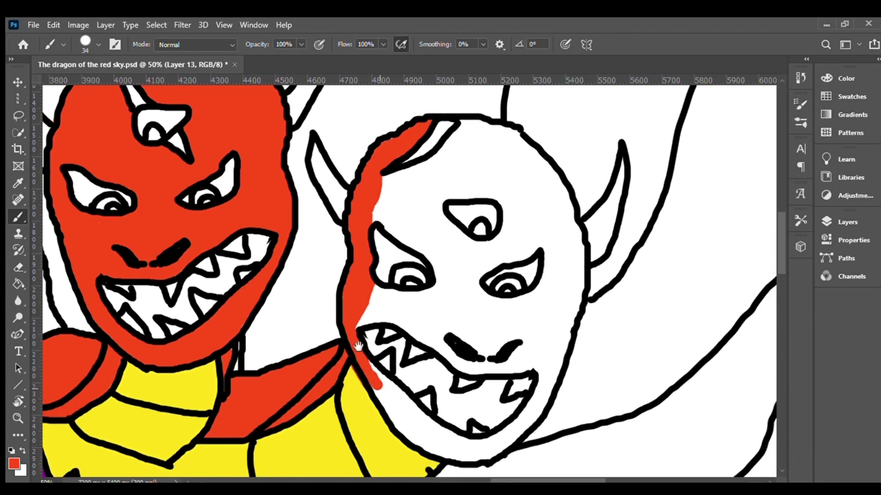
alt+click(338, 336)
mouse_move(360, 350)
mouse_down()
mouse_move(394, 404)
mouse_move(413, 399)
mouse_move(447, 422)
mouse_up()
scroll(331, 357, down, 2)
scroll(332, 357, right, 1)
Rotate the view upside down and paint red along the mouth and beside it
key(r)
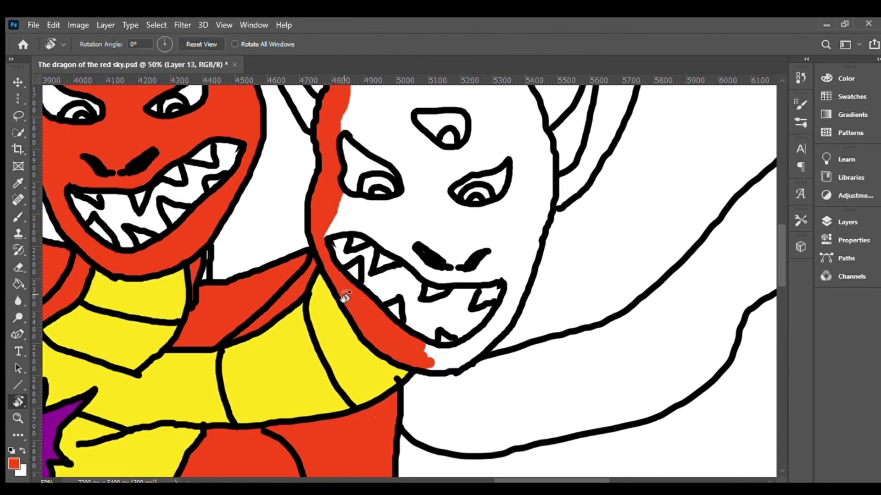
mouse_move(344, 291)
mouse_down()
mouse_move(346, 237)
mouse_move(340, 274)
mouse_move(362, 295)
mouse_up()
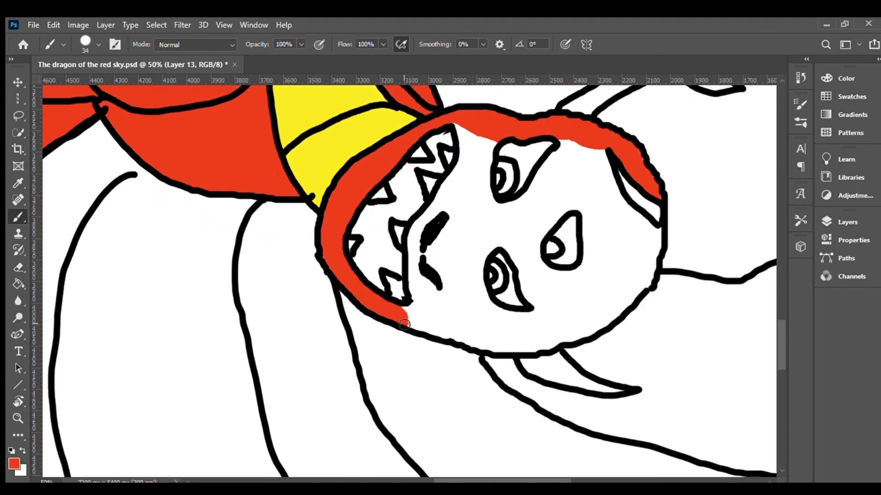
drag(419, 303, 460, 124)
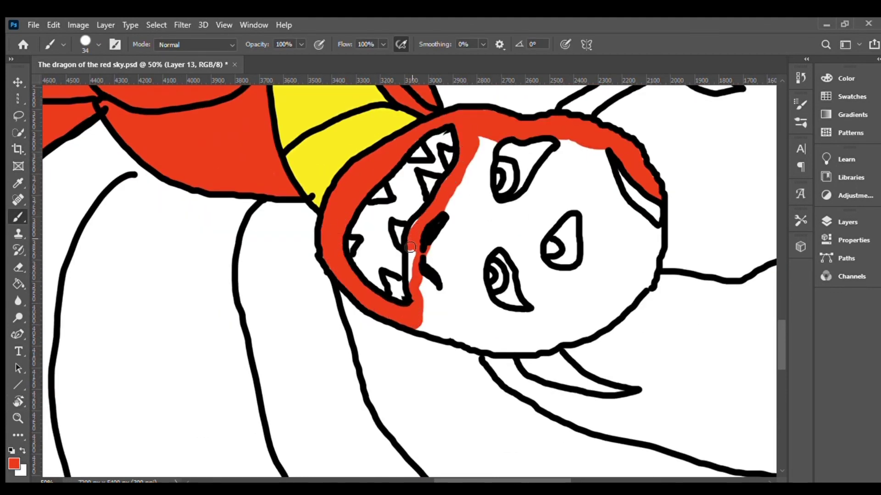
mouse_move(421, 283)
mouse_down()
mouse_move(482, 151)
mouse_move(482, 193)
mouse_move(463, 186)
mouse_move(456, 256)
mouse_move(425, 315)
mouse_move(440, 342)
mouse_up()
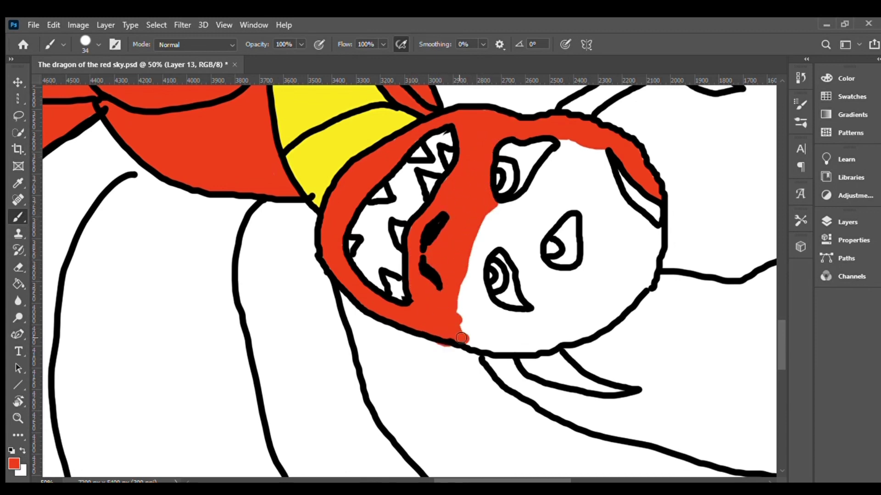
scroll(438, 318, down, 2)
key(e)
key(b)
scroll(438, 317, up, 3)
mouse_move(523, 211)
mouse_down()
mouse_move(495, 248)
mouse_move(461, 332)
mouse_move(492, 323)
mouse_move(545, 354)
mouse_move(504, 323)
mouse_move(499, 255)
mouse_move(535, 294)
mouse_move(532, 216)
mouse_move(541, 248)
mouse_move(585, 161)
mouse_move(551, 175)
mouse_move(573, 227)
mouse_up()
Cover the remaining white around the lower eye red and bring the whole head into view
key(e)
key(j)
key(b)
scroll(708, 239, down, 1)
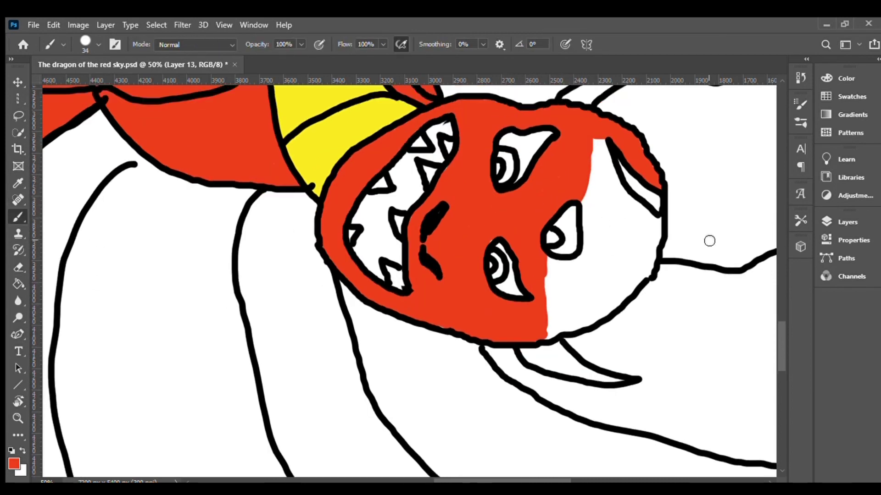
drag(610, 140, 592, 234)
mouse_move(595, 203)
mouse_down()
mouse_move(614, 238)
mouse_move(601, 284)
mouse_up()
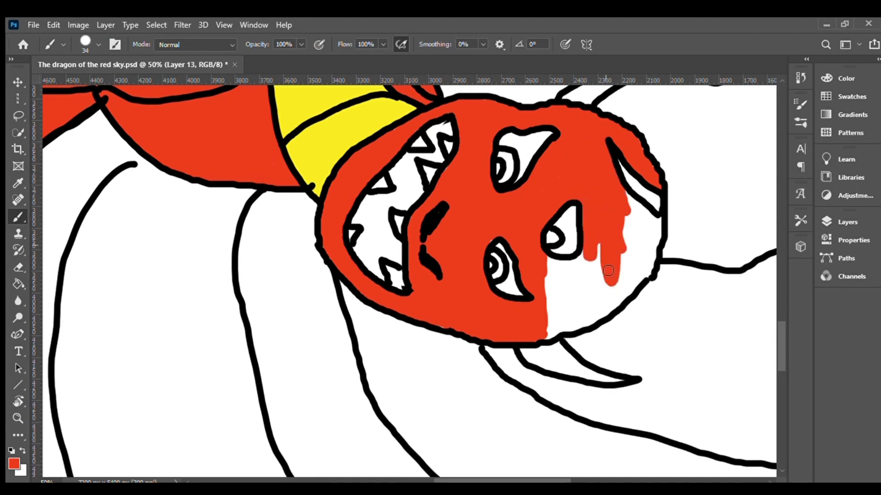
drag(596, 248, 578, 312)
mouse_move(574, 262)
mouse_down()
mouse_move(561, 268)
mouse_move(551, 331)
mouse_move(592, 325)
mouse_move(657, 241)
mouse_move(632, 222)
mouse_up()
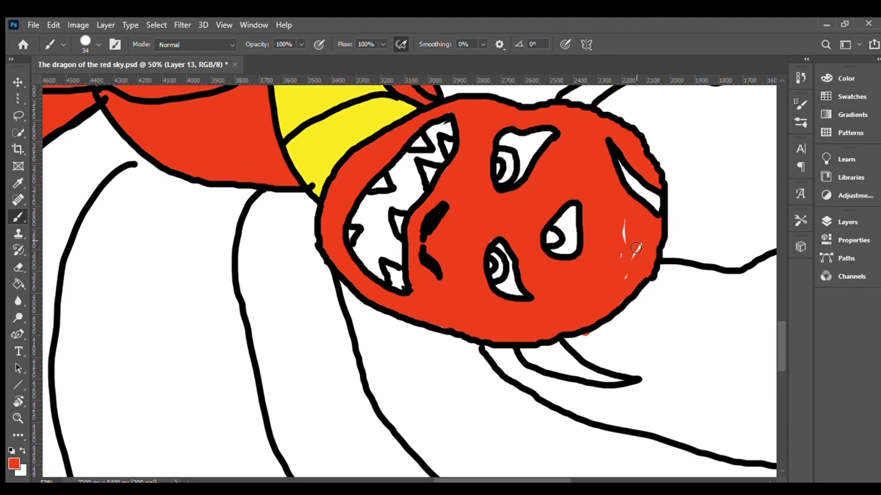
key(e)
mouse_move(270, 350)
mouse_down()
mouse_move(488, 237)
mouse_move(448, 262)
mouse_up()
Sample black from the outline with the Eyedropper and swap the colour swatches
key(i)
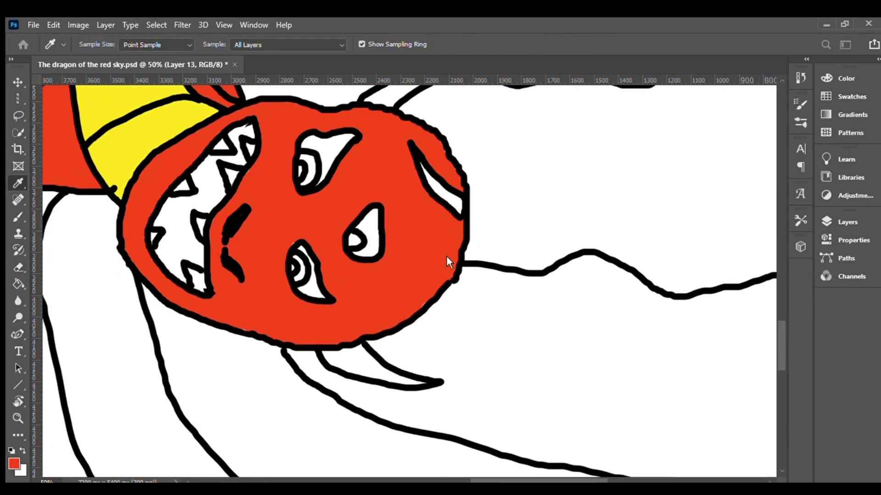
click(293, 249)
key(e)
scroll(297, 295, up, 1)
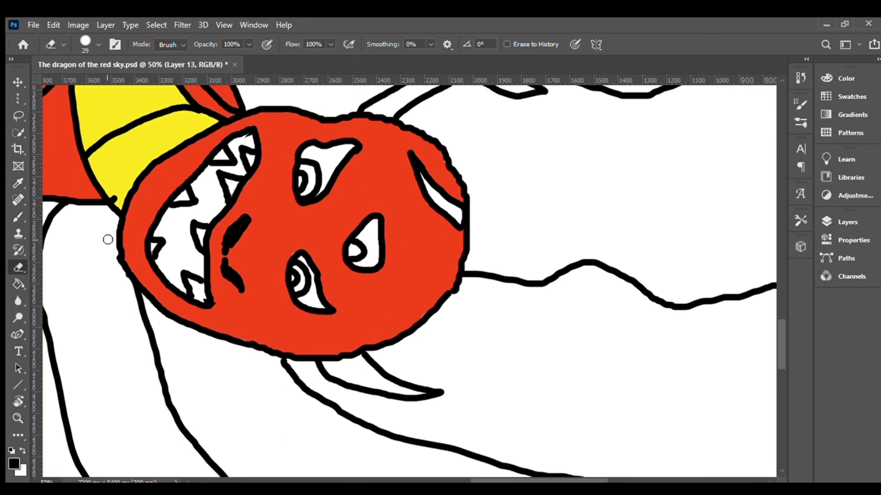
key(b)
key(x)
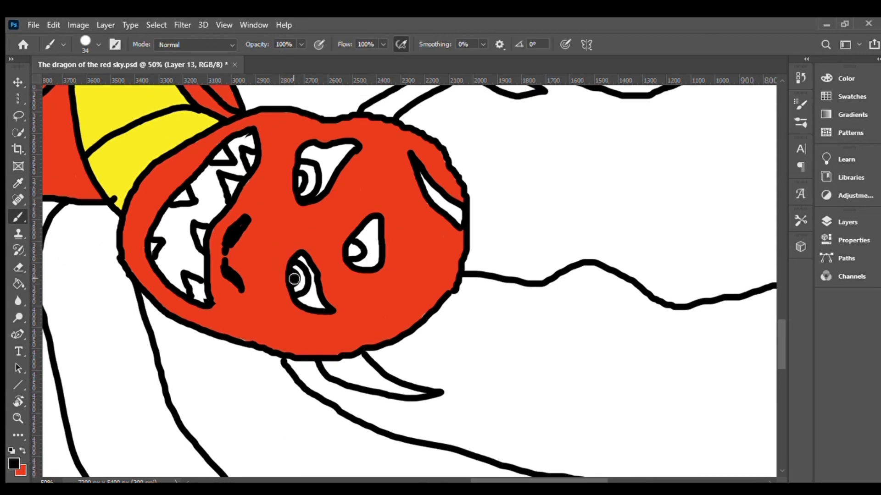
Paint the lower eye's pupil magenta on another dragon head
mouse_move(301, 179)
mouse_down()
mouse_move(415, 190)
mouse_move(344, 256)
mouse_up()
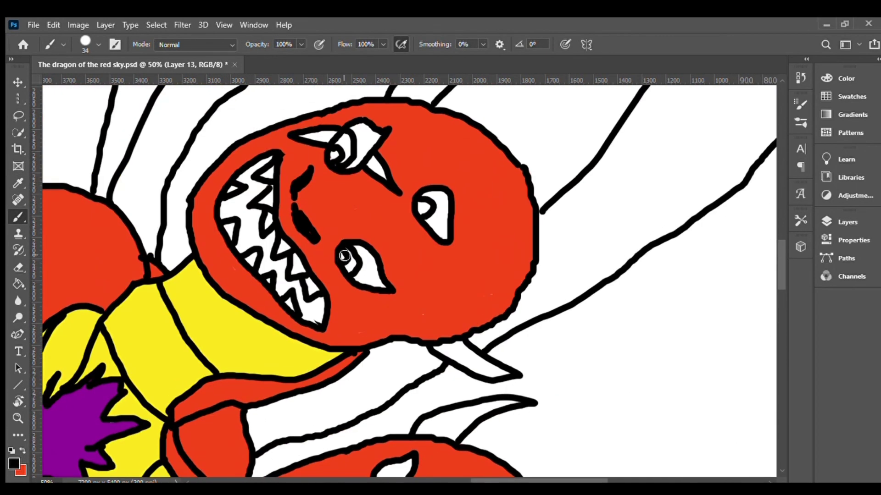
scroll(333, 156, down, 3)
scroll(298, 206, down, 3)
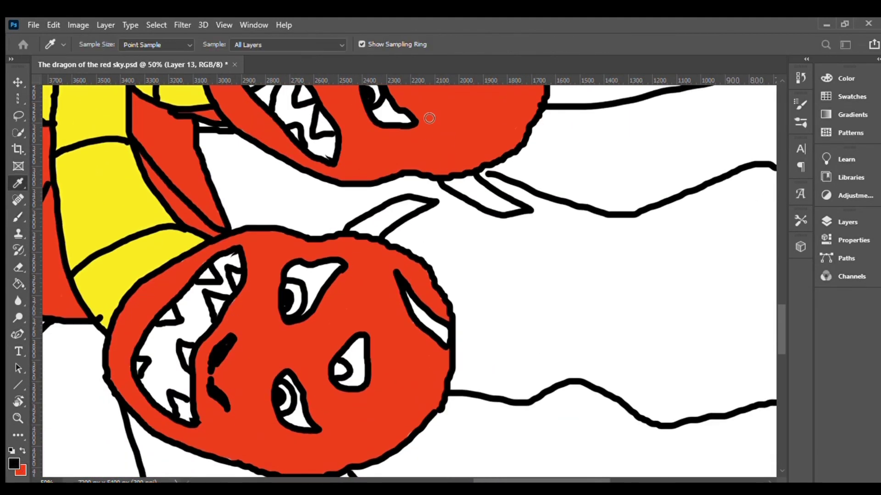
scroll(263, 256, down, 3)
click(283, 286)
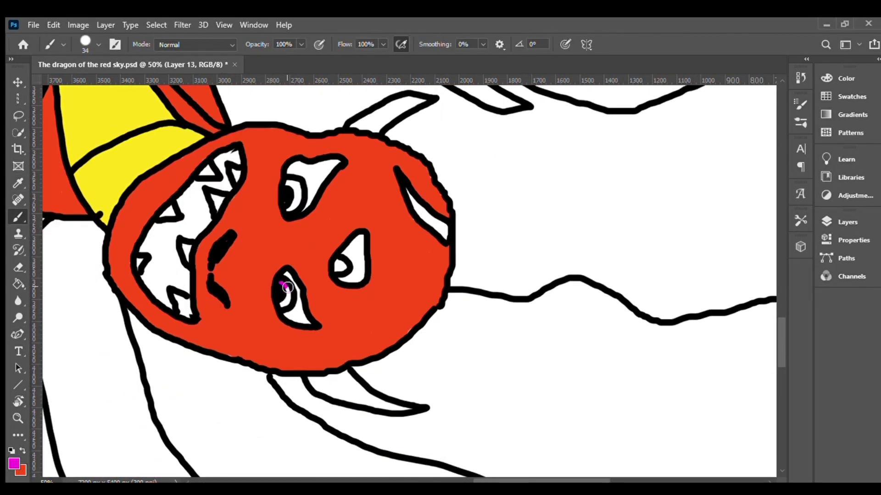
drag(288, 299, 286, 307)
scroll(291, 202, up, 1)
scroll(298, 217, up, 2)
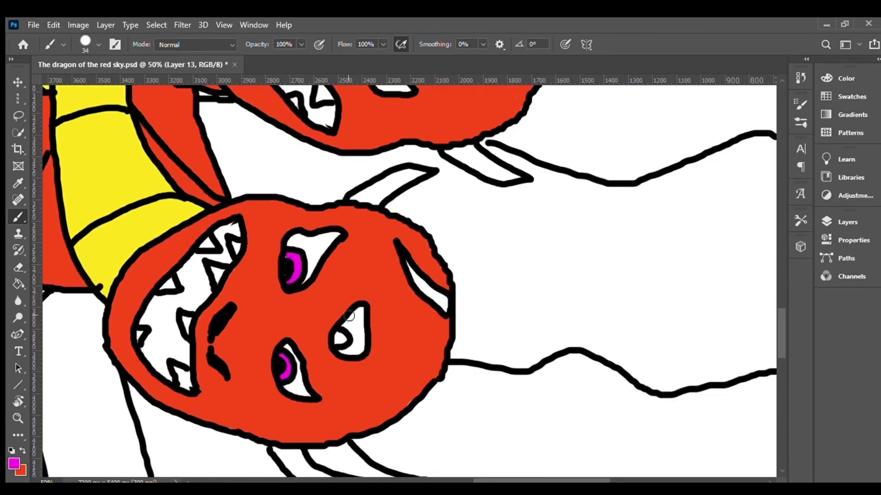
scroll(298, 217, down, 1)
scroll(275, 253, up, 5)
Reset the colours and sample a deep red paint colour from the canvas
key(d)
key(i)
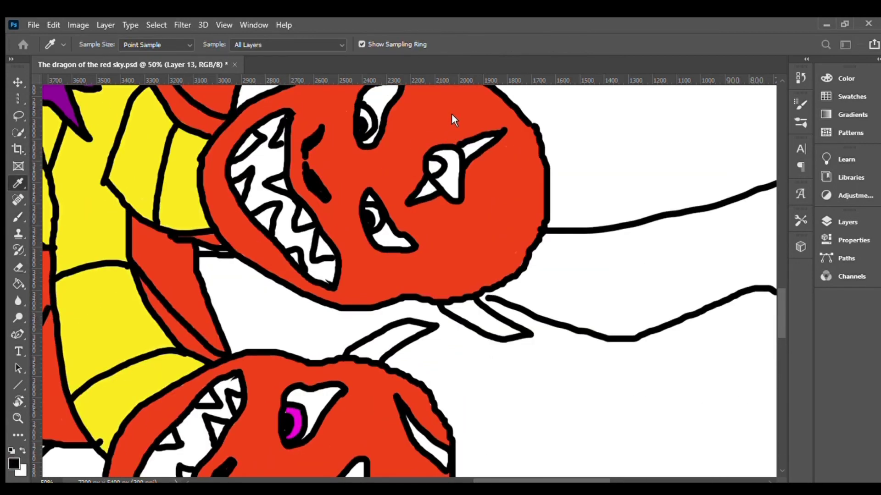
click(476, 114)
key(b)
scroll(365, 234, up, 5)
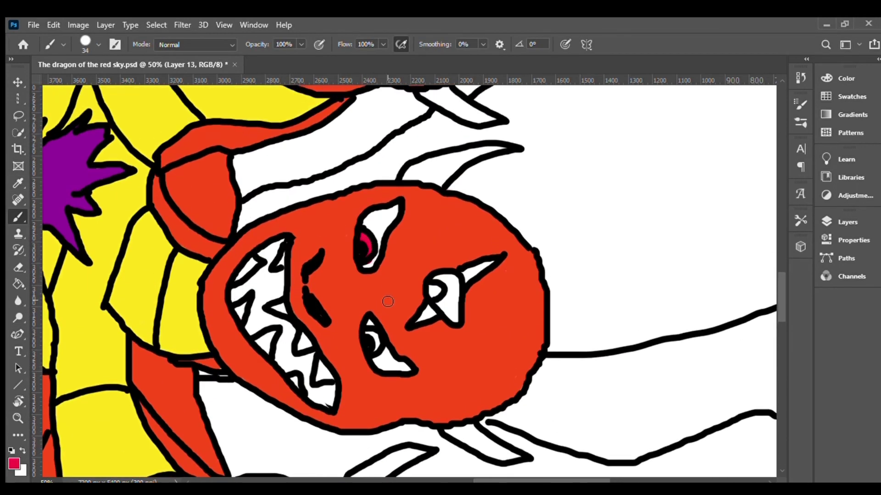
scroll(387, 301, up, 1)
key(e)
key(b)
scroll(371, 304, down, 2)
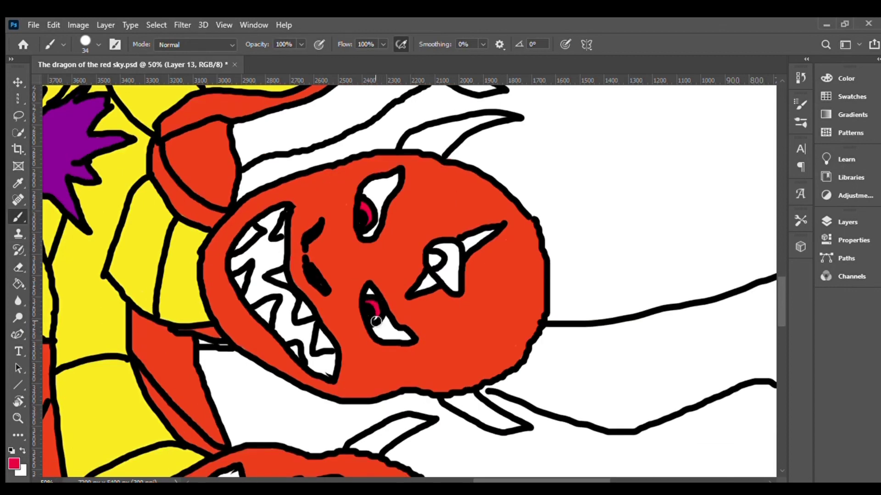
scroll(399, 322, up, 3)
scroll(279, 354, up, 4)
scroll(367, 298, up, 4)
Switch between green and magenta paint, resetting and swapping the colour swatches
key(i)
key(b)
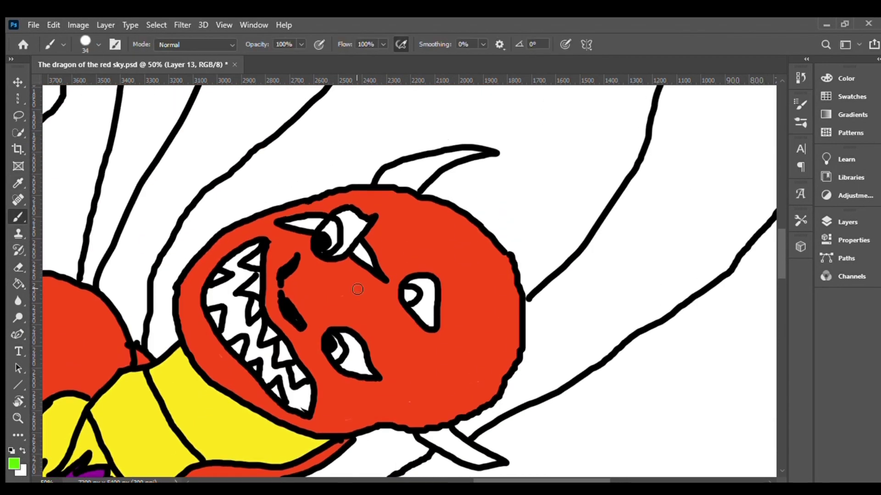
scroll(412, 298, up, 1)
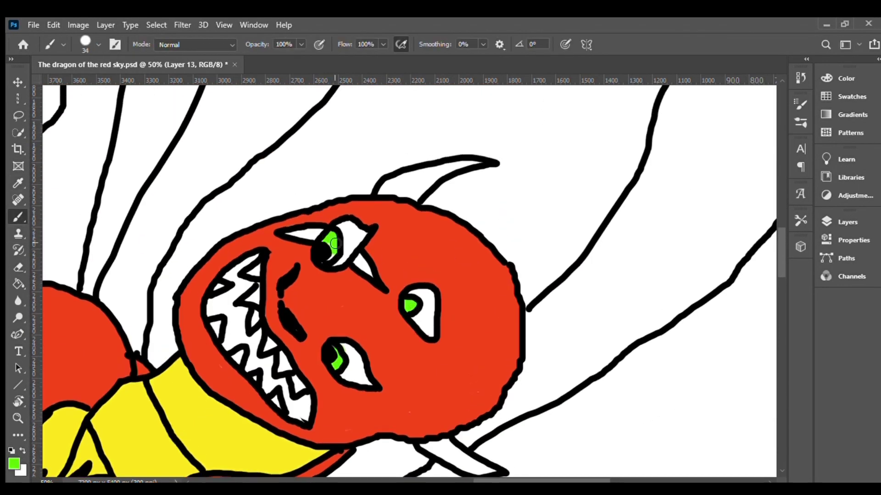
scroll(397, 300, down, 4)
key(d)
key(x)
key(i)
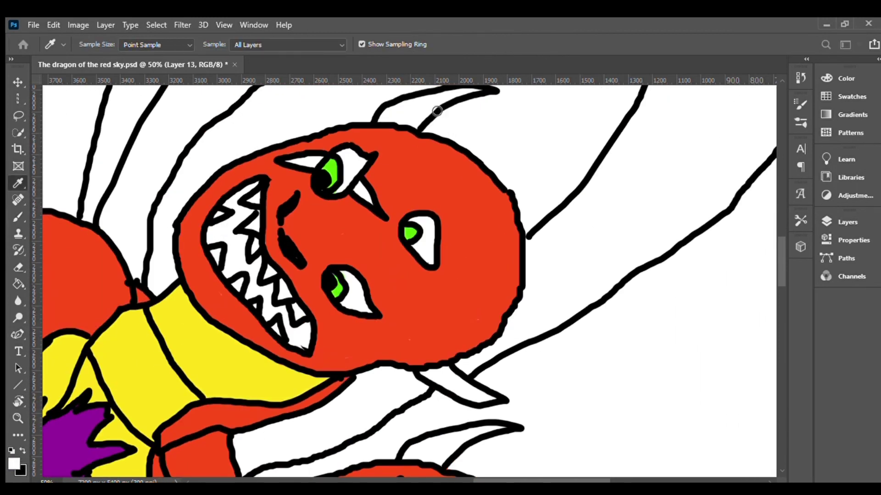
key(b)
scroll(295, 277, up, 4)
scroll(295, 278, up, 1)
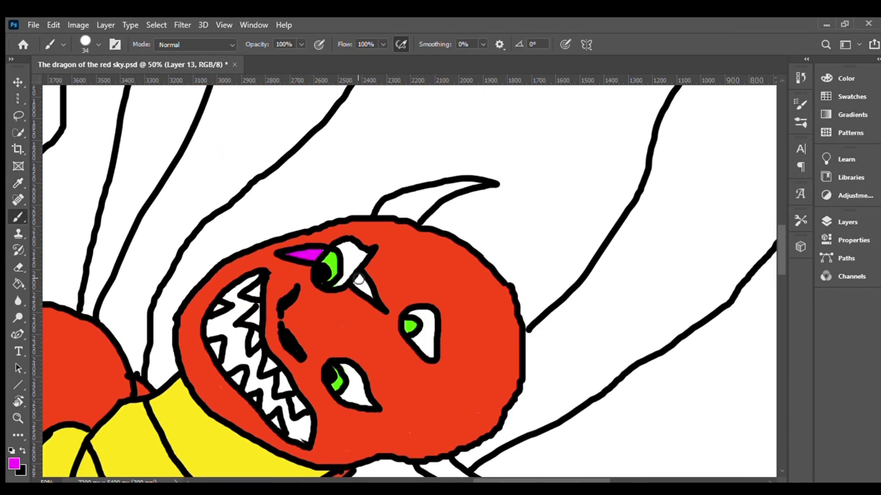
scroll(359, 279, down, 6)
scroll(359, 279, down, 12)
Sample the red pupil colour and a pale pink, then zoom out to 12.5%
key(i)
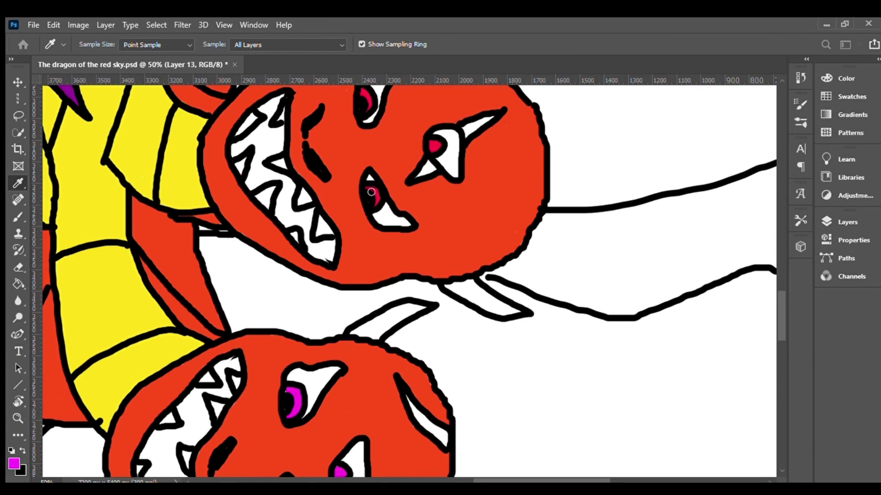
click(372, 192)
key(b)
scroll(500, 166, up, 3)
scroll(426, 230, down, 10)
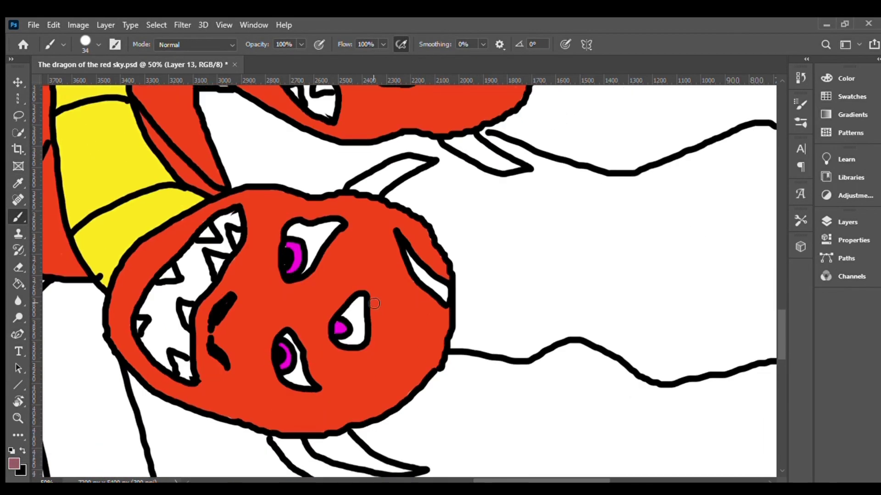
scroll(426, 230, down, 1)
key(i)
click(407, 242)
key(b)
scroll(331, 305, up, 5)
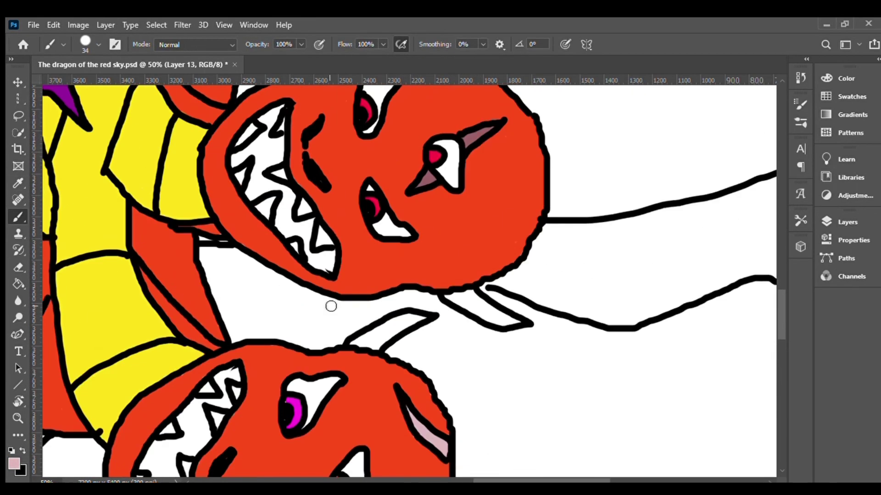
scroll(330, 305, up, 8)
key(ctrl+minus)
key(ctrl+minus)
key(ctrl+minus)
key(ctrl+minus)
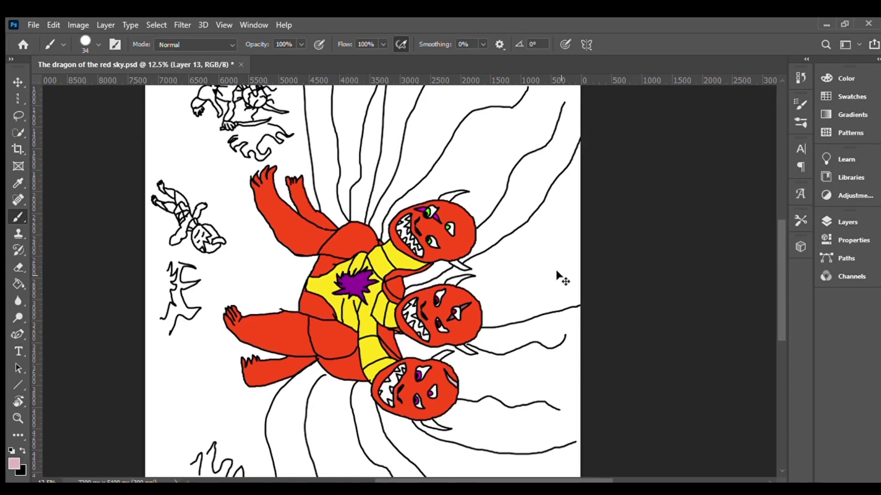
Zoom in beside the dragon's flank and sample green with the Eyedropper for the Brush
scroll(405, 239, up, 5)
key(d)
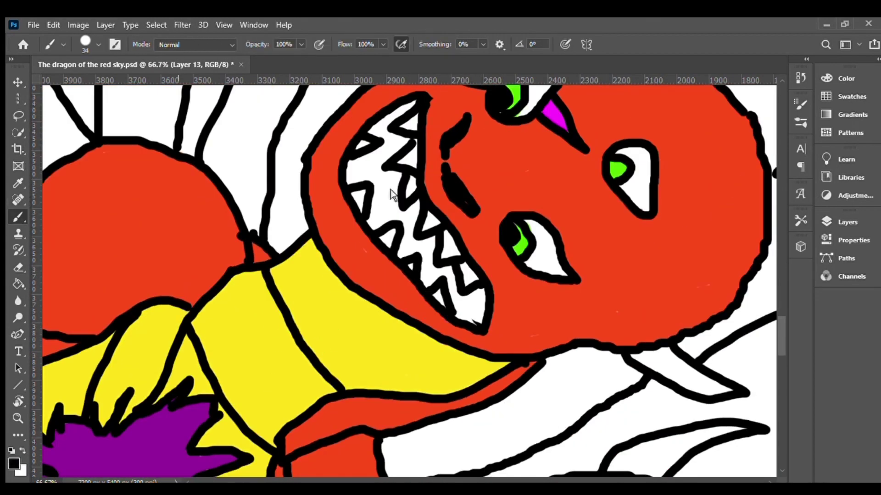
key(v)
scroll(641, 217, up, 3)
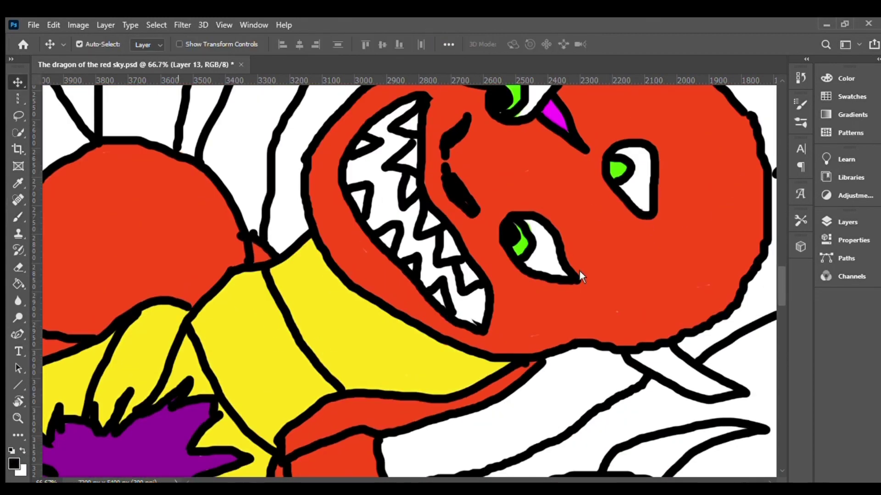
key(i)
key(e)
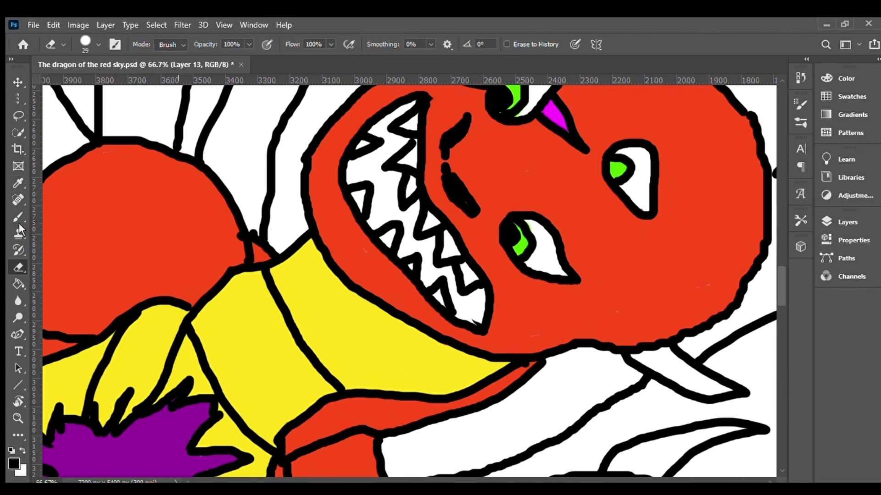
key(b)
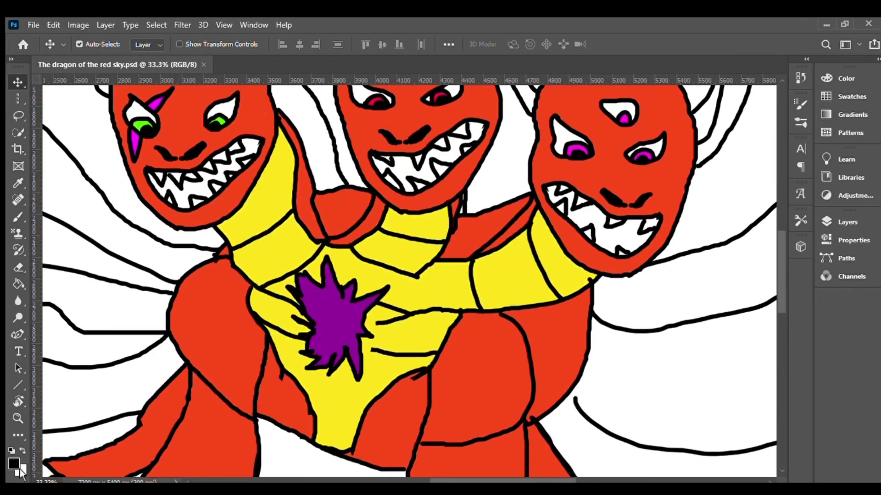
key(i)
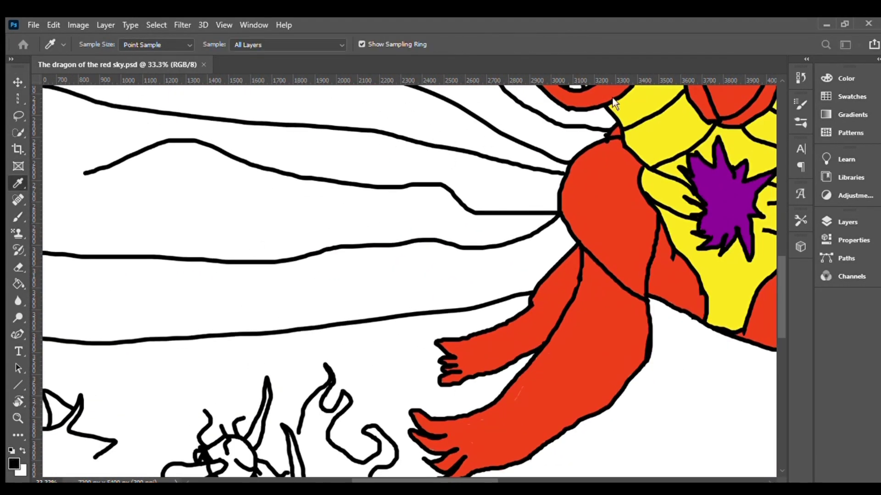
key(b)
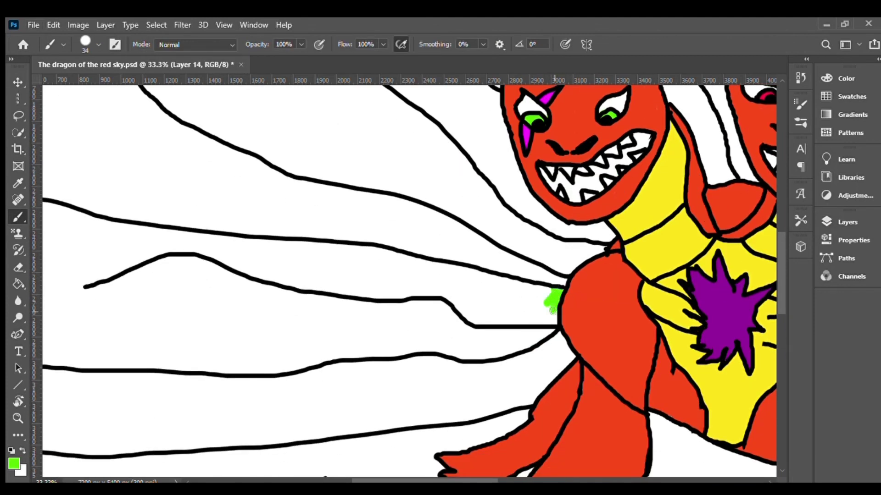
Start the green strip left of the dragon, rotating the view so the strip stands upright
drag(555, 278, 623, 274)
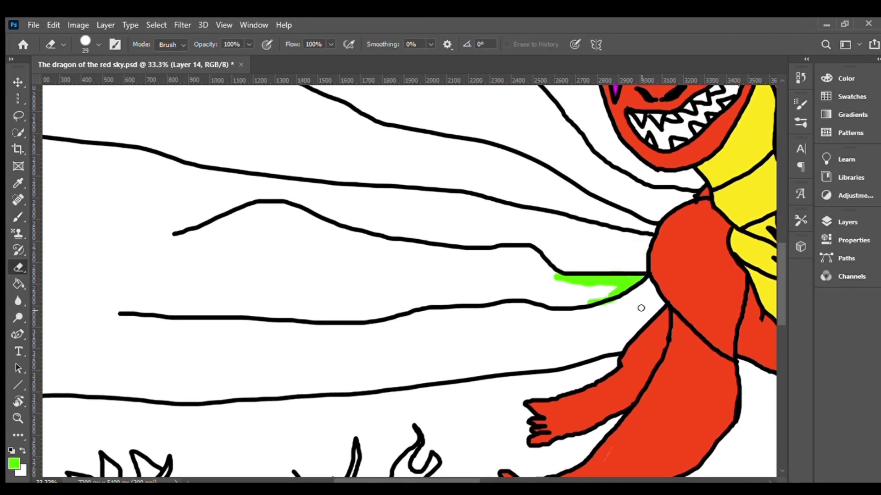
key(r)
mouse_move(285, 194)
mouse_down()
mouse_move(413, 275)
mouse_move(404, 284)
mouse_up()
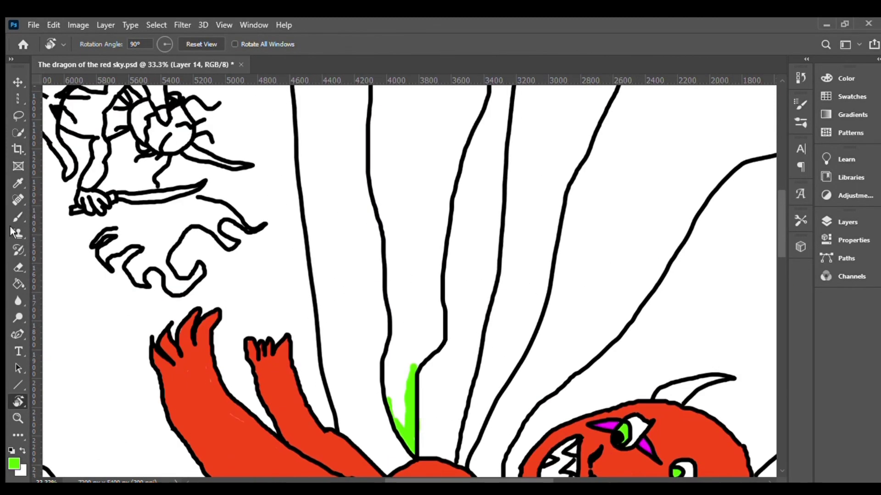
key(b)
mouse_move(406, 374)
mouse_down()
mouse_move(389, 300)
mouse_move(404, 227)
mouse_move(431, 254)
mouse_up()
Paint the grass strip upward in green along both black lines
scroll(432, 282, up, 1)
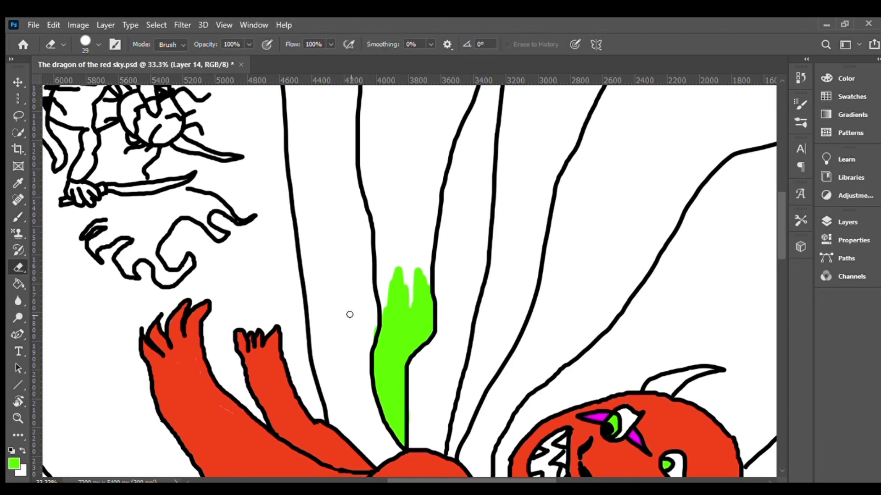
scroll(388, 306, up, 1)
mouse_move(387, 307)
mouse_down()
mouse_move(393, 270)
mouse_move(419, 314)
mouse_move(415, 234)
mouse_up()
drag(407, 204, 411, 241)
drag(392, 162, 389, 265)
scroll(389, 265, up, 2)
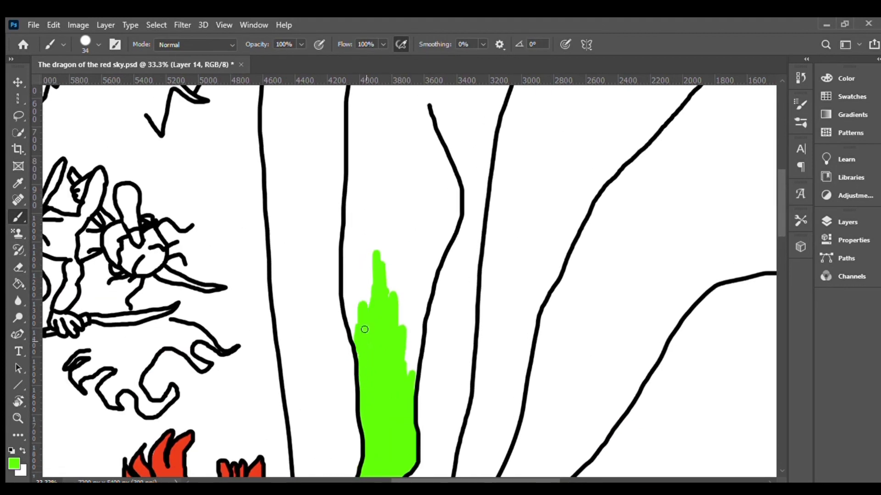
drag(365, 330, 351, 281)
scroll(381, 220, up, 1)
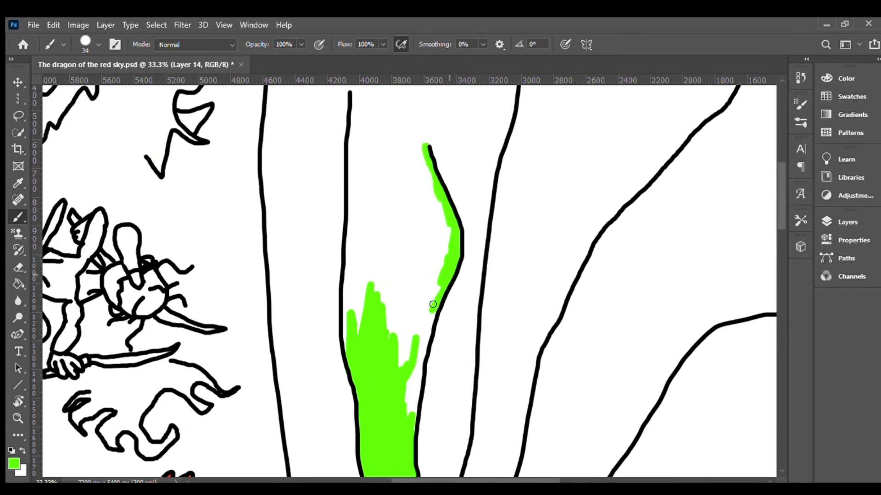
Fill the remaining white gaps in the green grass strip
scroll(431, 258, down, 3)
drag(432, 304, 410, 354)
scroll(410, 340, up, 3)
drag(400, 202, 386, 312)
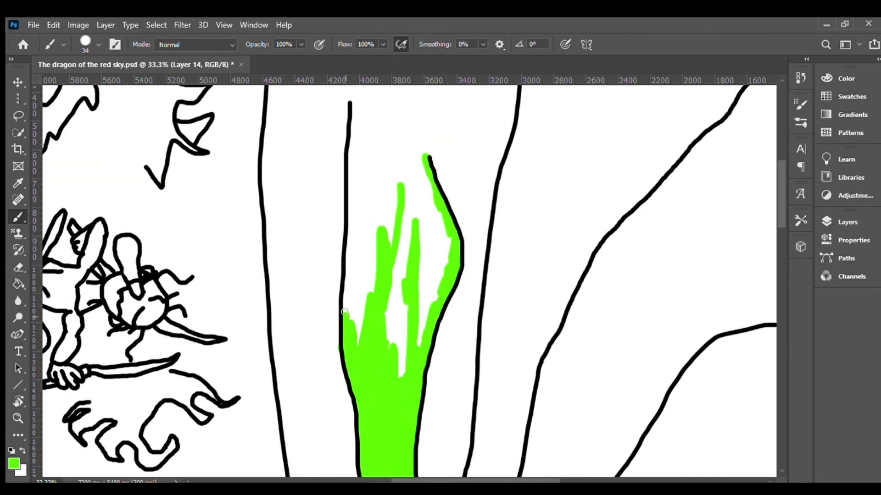
mouse_move(364, 243)
mouse_down()
mouse_move(347, 317)
mouse_move(403, 301)
mouse_move(403, 178)
mouse_move(417, 302)
mouse_up()
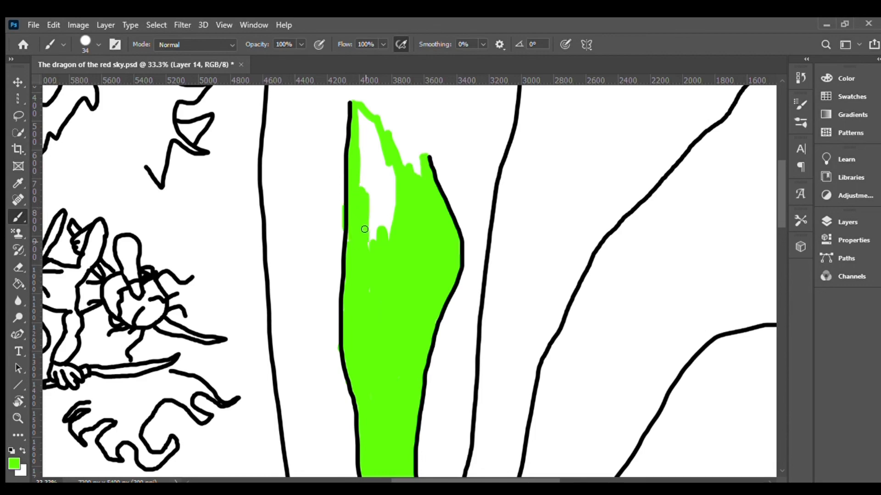
drag(364, 230, 365, 150)
Pan back toward the dragon head, reset the canvas rotation upright and zoom out to 12.5%
scroll(383, 169, up, 2)
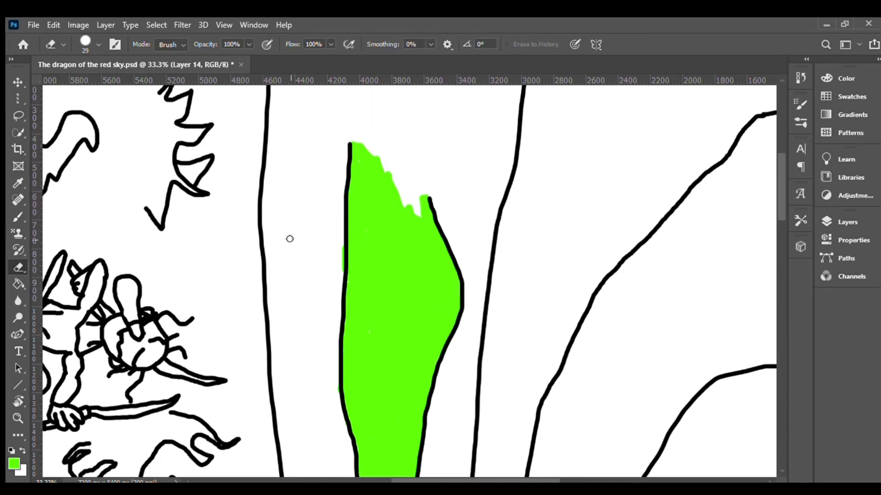
mouse_move(410, 213)
mouse_down()
mouse_move(283, 420)
mouse_move(305, 122)
mouse_move(449, 291)
mouse_move(431, 327)
mouse_up()
alt+click(431, 327)
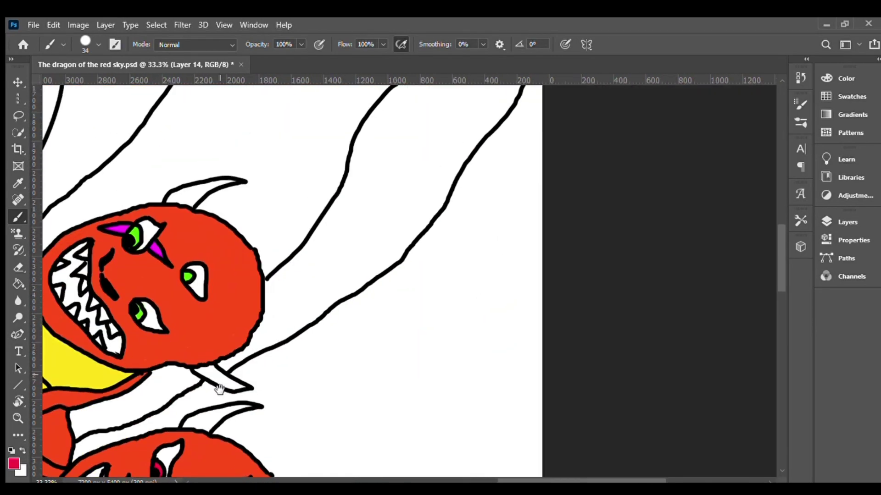
key(r)
drag(432, 230, 380, 344)
click(191, 45)
scroll(445, 166, down, 3)
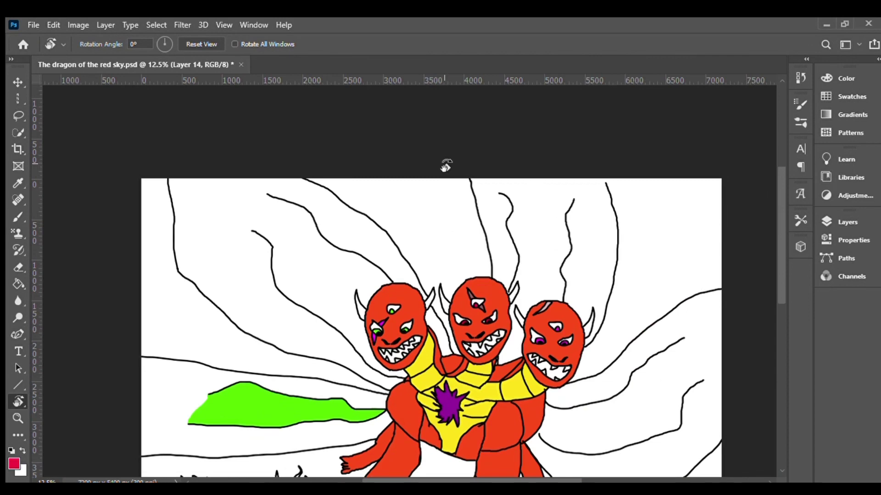
Zoom in beside the dragon's heads, pick green and rotate the view to a comfortable angle
scroll(255, 315, up, 3)
scroll(269, 295, up, 3)
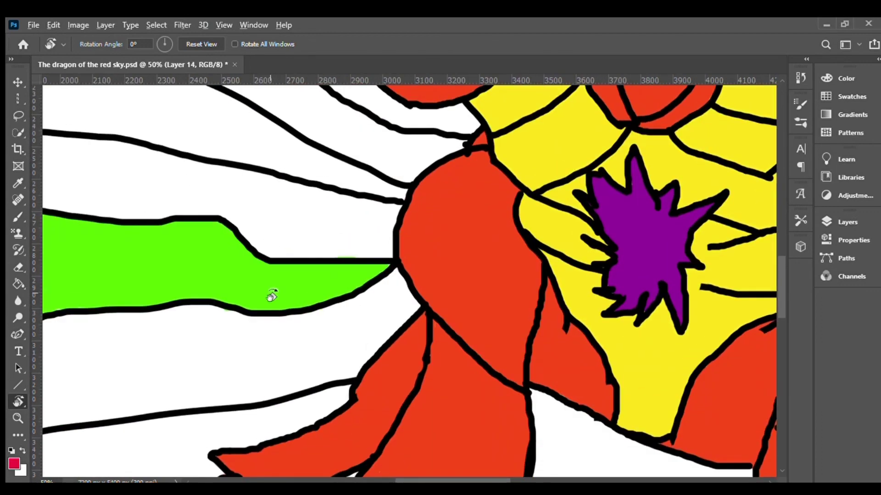
key(b)
alt+click(236, 246)
key(r)
mouse_move(236, 246)
mouse_down()
mouse_move(269, 287)
mouse_move(338, 275)
mouse_up()
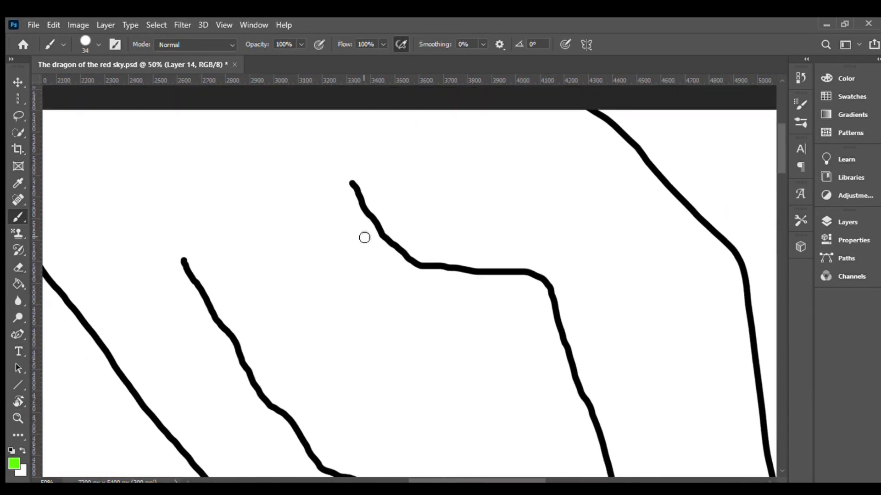
key(r)
mouse_move(364, 238)
mouse_down()
mouse_move(444, 255)
mouse_move(418, 193)
mouse_up()
key(b)
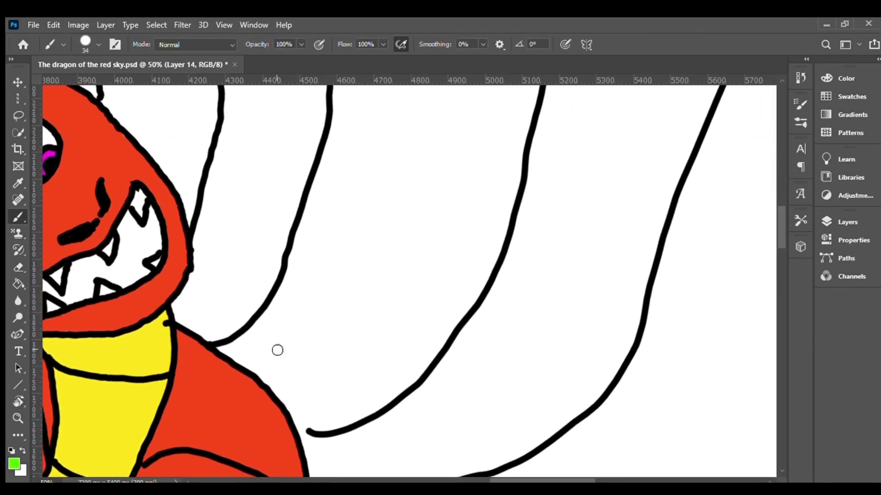
Paint green up the sky ray right of the heads with wider strokes
drag(222, 351, 277, 306)
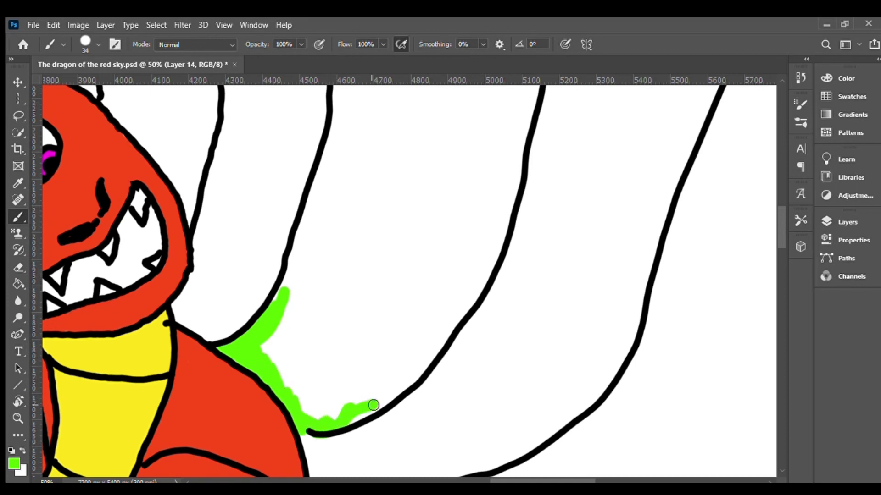
drag(374, 405, 285, 365)
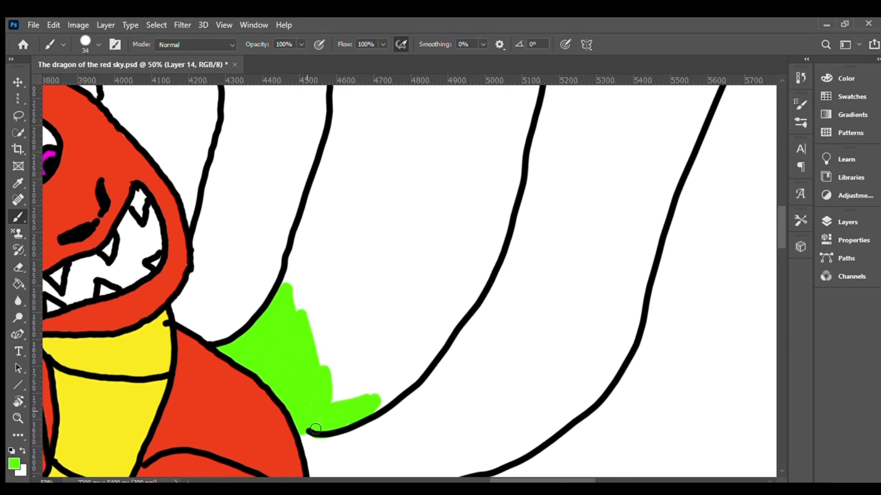
mouse_move(330, 385)
mouse_down()
mouse_move(393, 171)
mouse_move(346, 339)
mouse_up()
mouse_move(367, 193)
mouse_down()
mouse_move(310, 309)
mouse_move(338, 191)
mouse_move(407, 189)
mouse_move(399, 373)
mouse_move(442, 257)
mouse_move(463, 315)
mouse_move(508, 233)
mouse_move(437, 330)
mouse_move(448, 157)
mouse_move(344, 314)
mouse_move(290, 336)
mouse_move(458, 373)
mouse_up()
scroll(435, 252, up, 5)
mouse_move(419, 134)
mouse_down()
mouse_move(259, 121)
mouse_move(305, 399)
mouse_up()
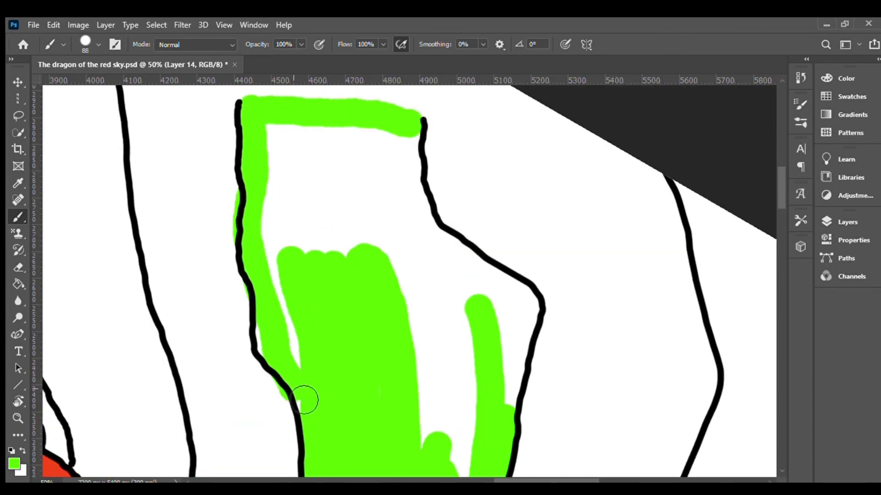
scroll(305, 400, down, 3)
Erase stray spots, fill the ray's last white gap green, and set magenta as paint colour
key(e)
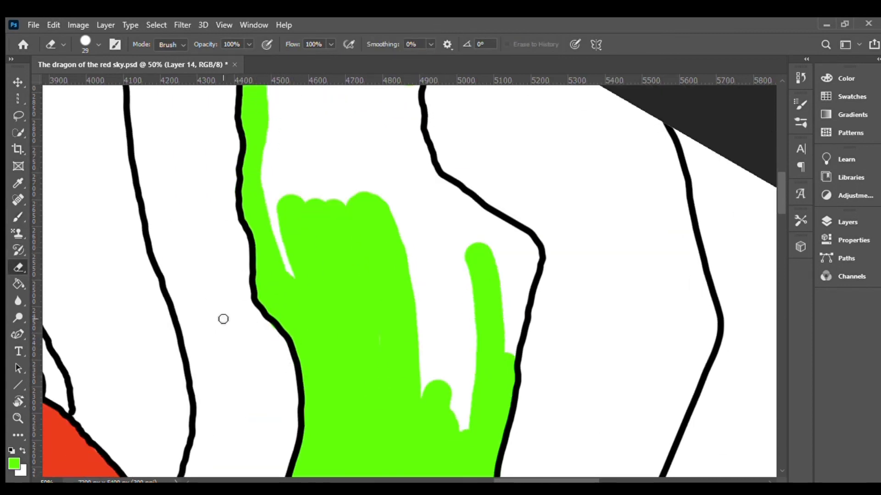
key(b)
mouse_move(275, 138)
mouse_down()
mouse_move(299, 115)
mouse_move(358, 192)
mouse_move(417, 199)
mouse_move(429, 351)
mouse_move(465, 212)
mouse_move(511, 232)
mouse_move(517, 261)
mouse_up()
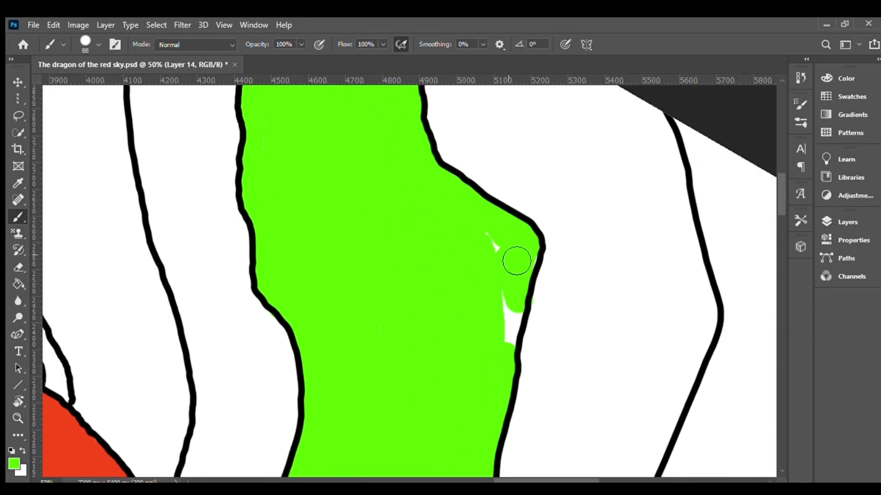
key(r)
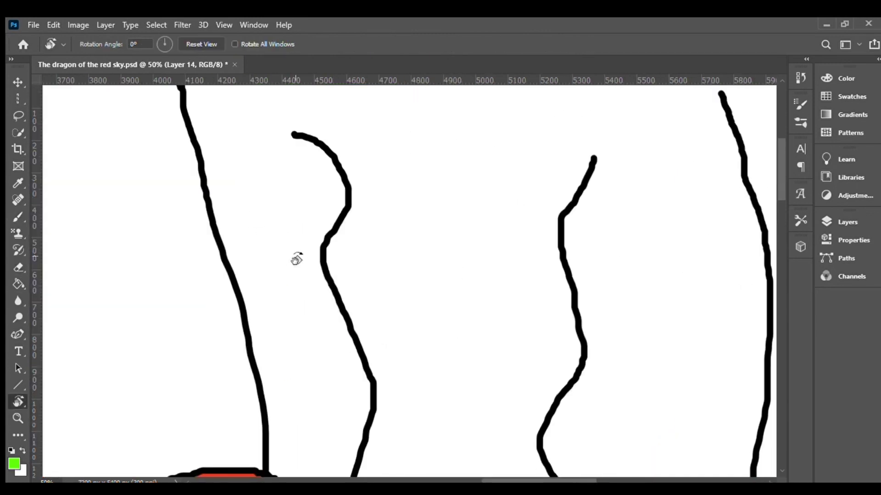
key(b)
alt+click(528, 410)
Paint magenta into the gap between the two right-hand heads and up between the horns
scroll(351, 333, down, 5)
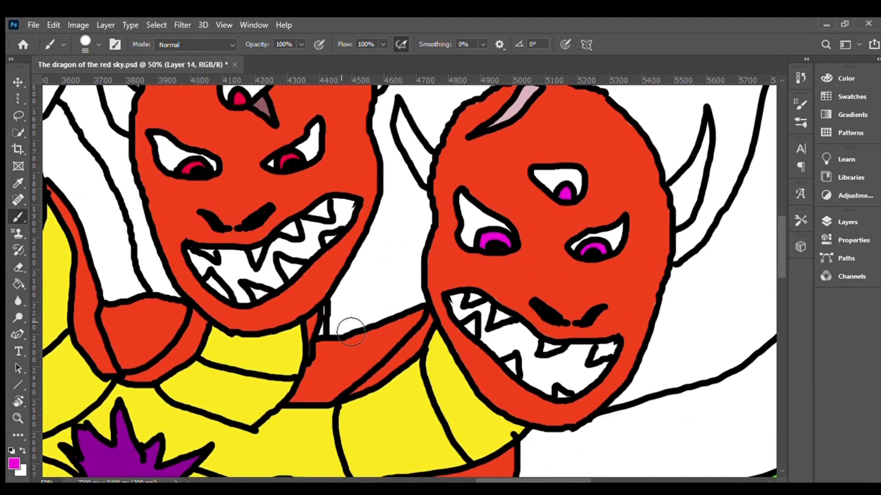
mouse_move(359, 329)
mouse_down()
mouse_move(397, 138)
mouse_move(349, 293)
mouse_move(381, 158)
mouse_up()
key(e)
scroll(367, 238, down, 1)
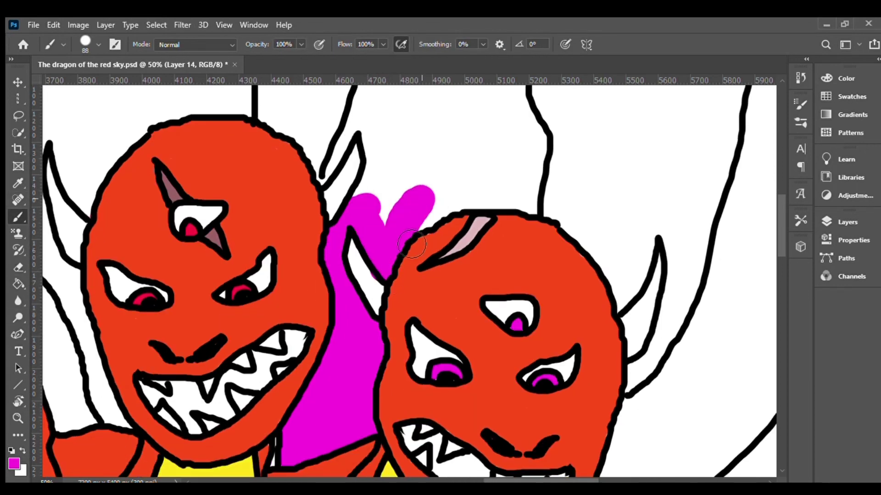
scroll(370, 274, up, 2)
key(b)
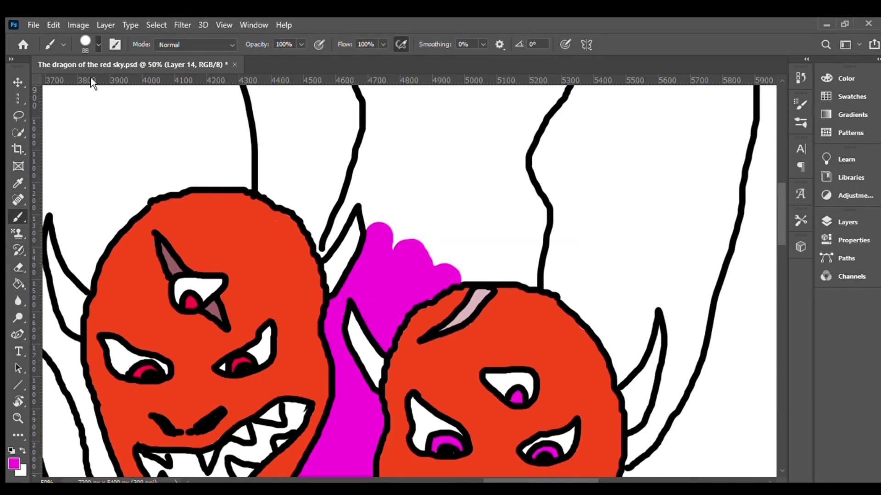
mouse_move(343, 232)
mouse_down()
mouse_move(404, 232)
mouse_move(537, 271)
mouse_move(518, 174)
mouse_move(513, 269)
mouse_move(466, 177)
mouse_move(402, 138)
mouse_up()
Widen the magenta band across the ray's top and along its left edge
scroll(366, 192, up, 8)
mouse_move(351, 189)
mouse_down()
mouse_move(584, 180)
mouse_move(542, 458)
mouse_up()
scroll(321, 321, down, 2)
scroll(534, 384, down, 1)
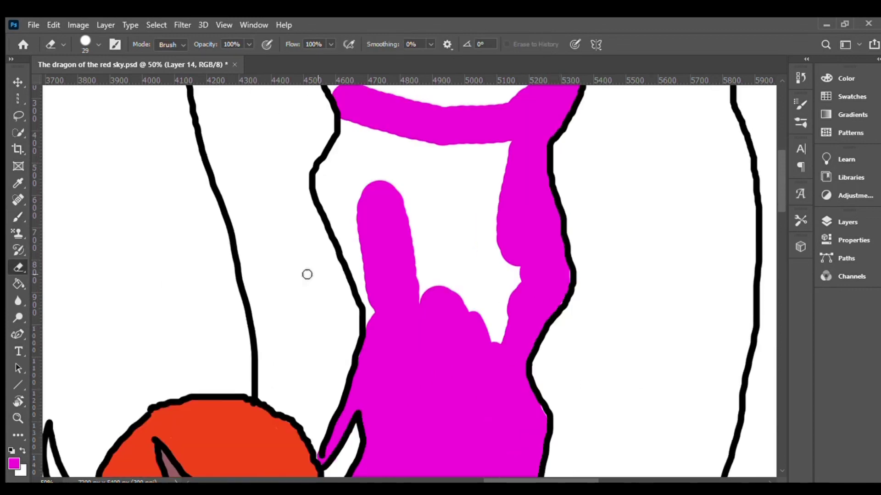
scroll(544, 372, down, 2)
mouse_move(396, 278)
mouse_down()
mouse_move(482, 255)
mouse_move(504, 280)
mouse_up()
scroll(363, 335, up, 3)
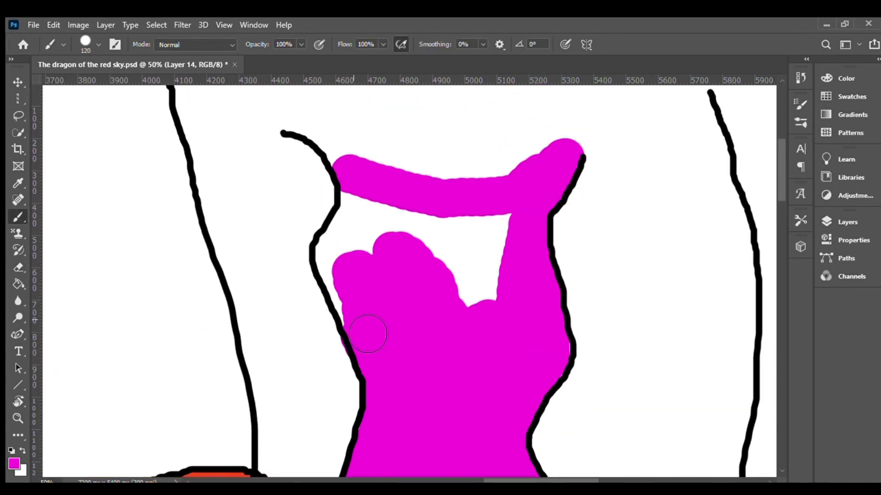
mouse_move(364, 334)
mouse_down()
mouse_move(370, 232)
mouse_move(448, 289)
mouse_move(486, 229)
mouse_up()
Erase stray paint and cover the ray's remaining white gaps with magenta
key(e)
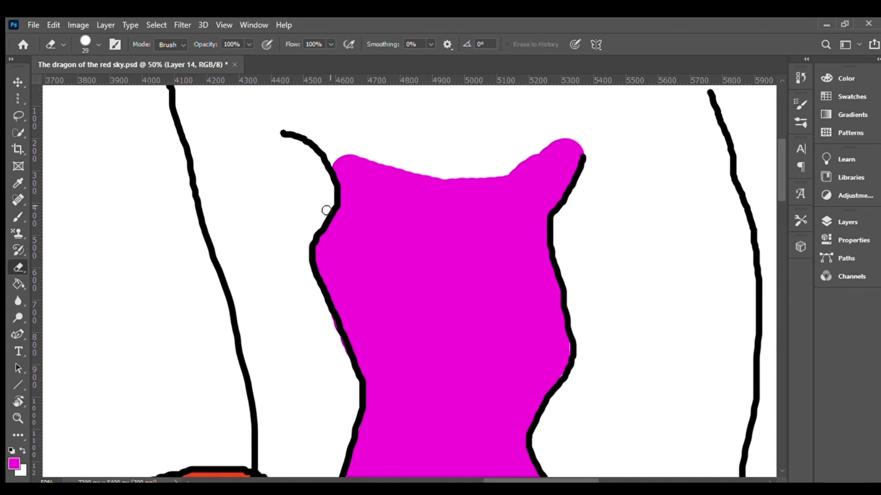
scroll(318, 285, up, 4)
key(b)
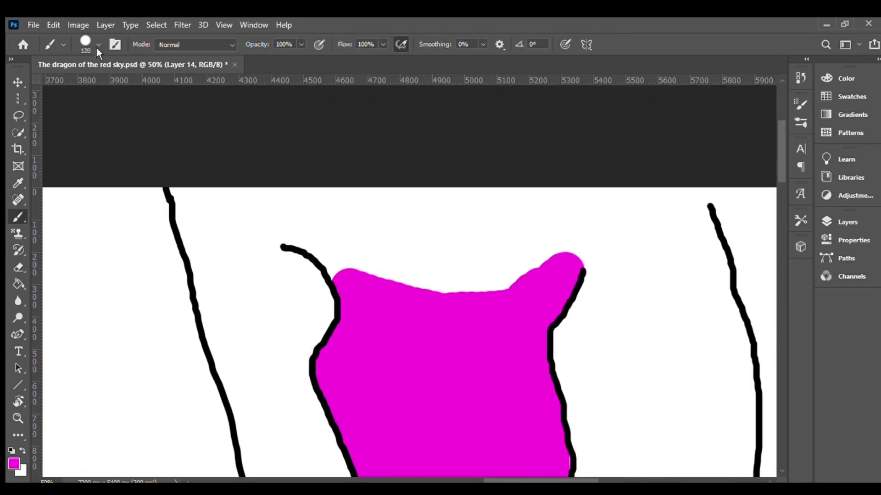
mouse_move(290, 247)
mouse_down()
mouse_move(579, 260)
mouse_move(403, 281)
mouse_up()
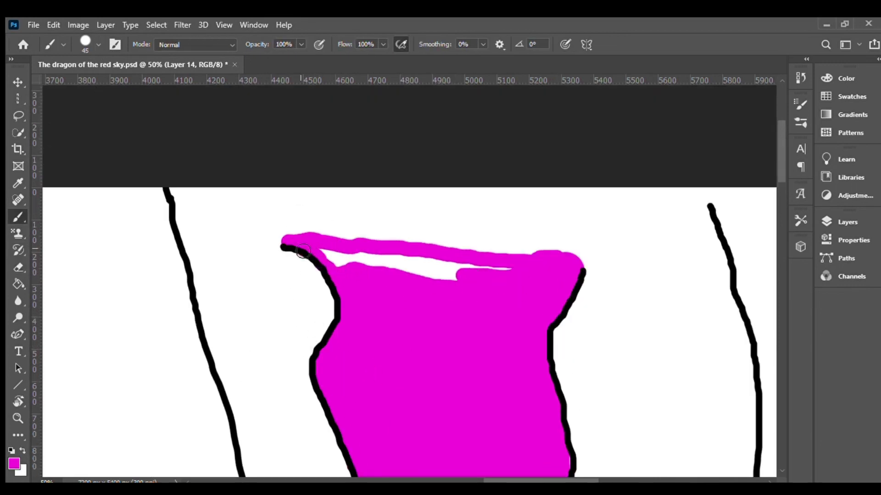
mouse_move(303, 251)
mouse_down()
mouse_move(491, 281)
mouse_move(691, 223)
mouse_up()
Pick red, zoom out and rotate the view toward the left dragon heads
alt+click(419, 382)
drag(419, 382, 596, 458)
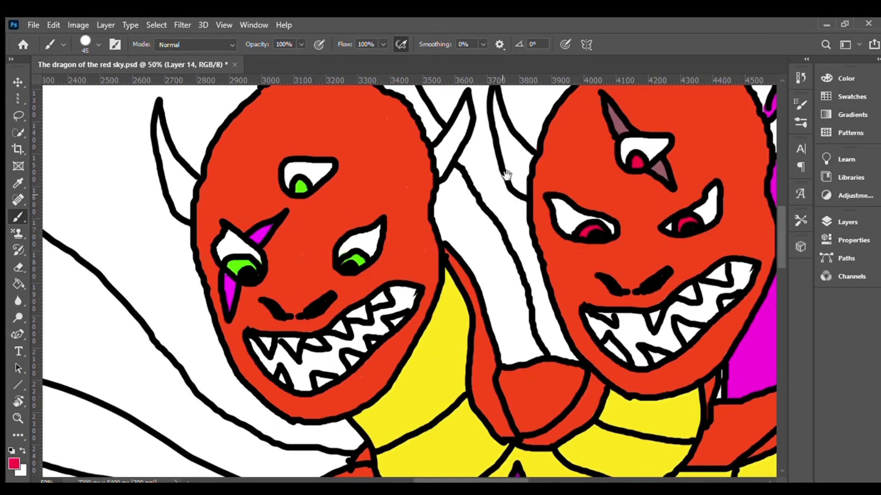
key(ctrl+minus)
mouse_move(302, 380)
mouse_down()
mouse_move(498, 255)
mouse_move(829, 239)
mouse_up()
key(r)
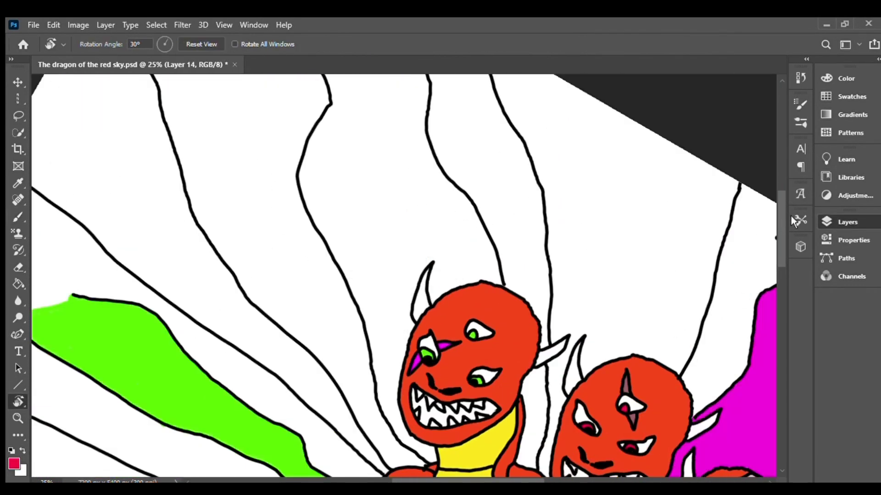
key(b)
scroll(404, 275, down, 3)
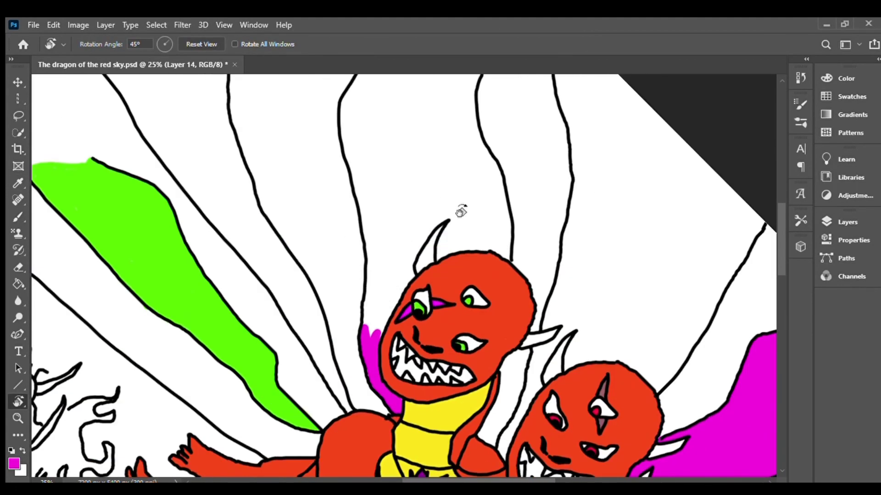
Start the upper-left ray in red, painting over the magenta patch beside the left head
scroll(344, 246, up, 3)
mouse_move(422, 141)
mouse_down()
mouse_move(465, 181)
mouse_move(350, 257)
mouse_up()
alt+click(465, 180)
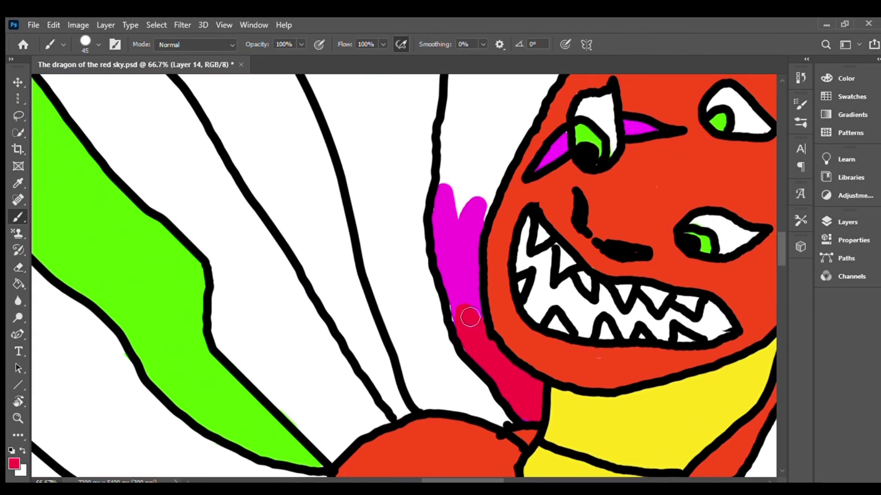
mouse_move(470, 317)
mouse_down()
mouse_move(466, 256)
mouse_move(456, 299)
mouse_move(373, 440)
mouse_up()
mouse_move(443, 248)
mouse_down()
mouse_move(412, 339)
mouse_move(404, 238)
mouse_move(419, 80)
mouse_up()
mouse_move(437, 147)
mouse_down()
mouse_move(377, 202)
mouse_move(367, 354)
mouse_move(413, 247)
mouse_move(415, 103)
mouse_move(385, 270)
mouse_move(418, 83)
mouse_up()
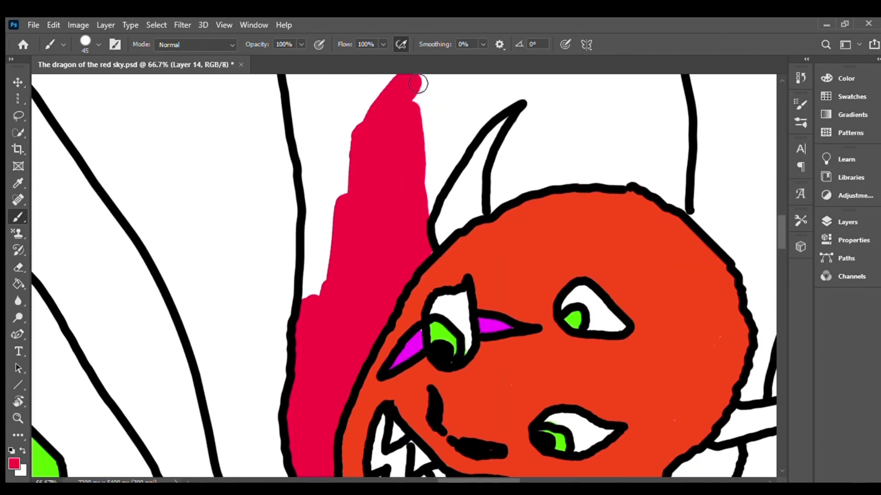
Paint red up the ray along its left outline to the top
scroll(417, 83, up, 3)
mouse_move(380, 211)
mouse_down()
mouse_move(289, 440)
mouse_move(284, 225)
mouse_up()
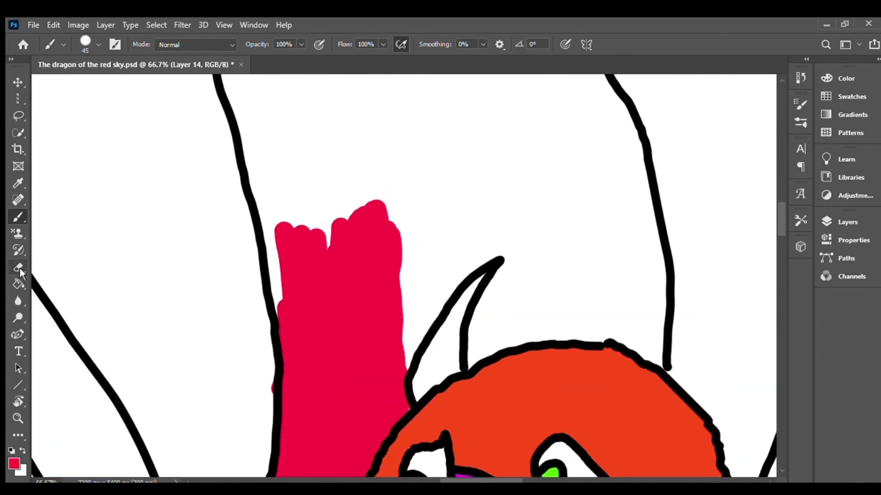
scroll(276, 298, up, 2)
scroll(275, 298, up, 1)
drag(276, 413, 269, 191)
scroll(269, 191, up, 3)
drag(263, 367, 249, 214)
click(230, 104)
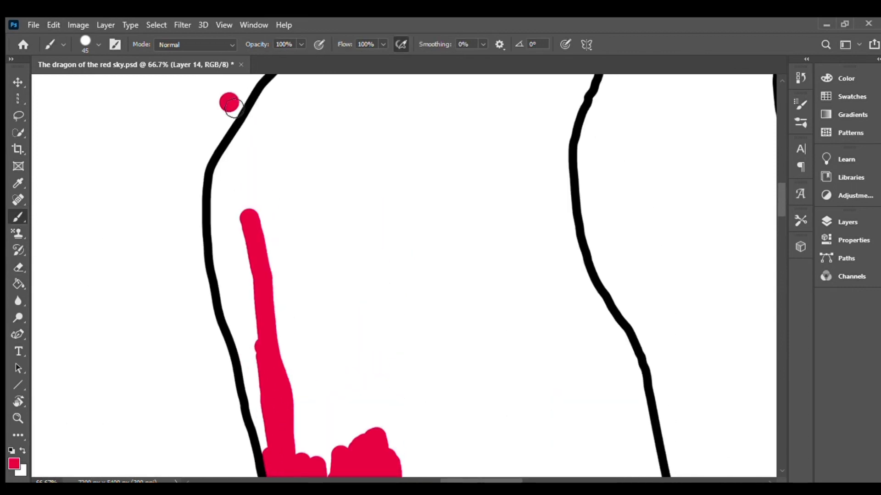
scroll(232, 108, down, 1)
mouse_move(239, 133)
mouse_down()
mouse_move(222, 177)
mouse_move(229, 294)
mouse_move(257, 449)
mouse_up()
mouse_move(276, 257)
mouse_down()
mouse_move(244, 264)
mouse_move(303, 418)
mouse_up()
Extend the red around the horn tip and along the top of the head outline
scroll(303, 419, down, 3)
drag(238, 284, 248, 270)
drag(257, 229, 311, 358)
scroll(301, 391, down, 1)
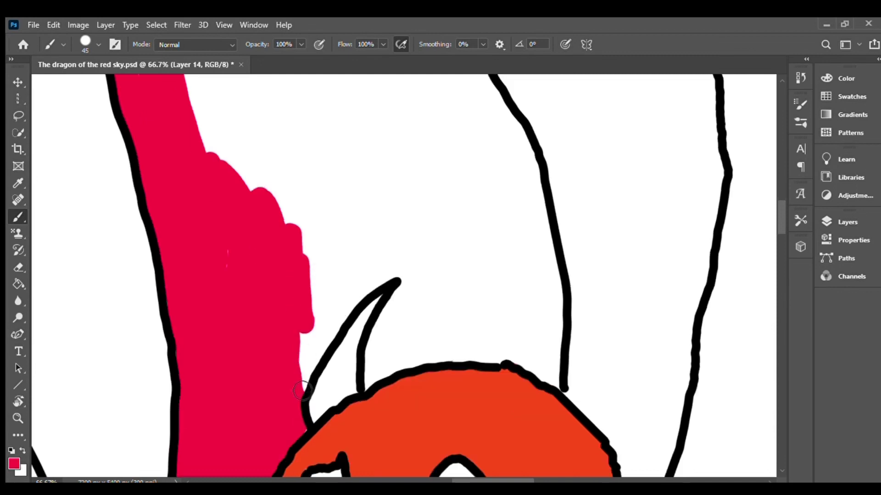
mouse_move(301, 391)
mouse_down()
mouse_move(316, 257)
mouse_move(338, 337)
mouse_up()
drag(394, 314, 380, 367)
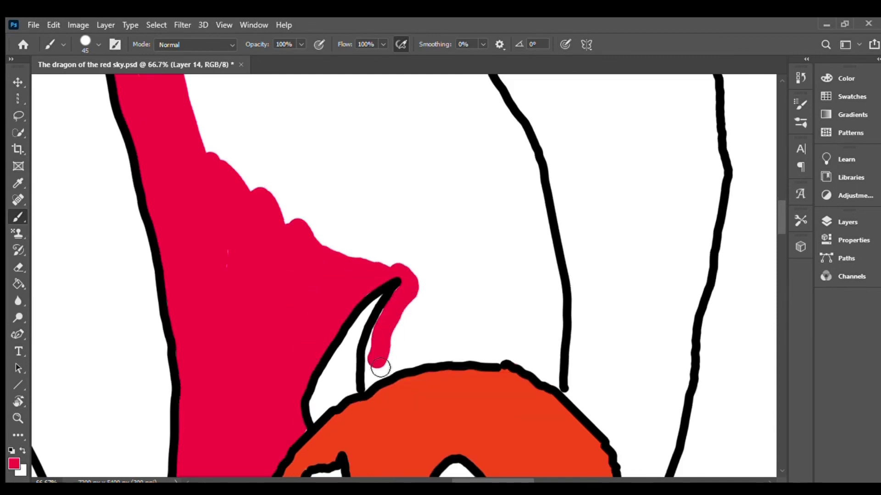
mouse_move(400, 312)
mouse_down()
mouse_move(435, 353)
mouse_move(555, 385)
mouse_up()
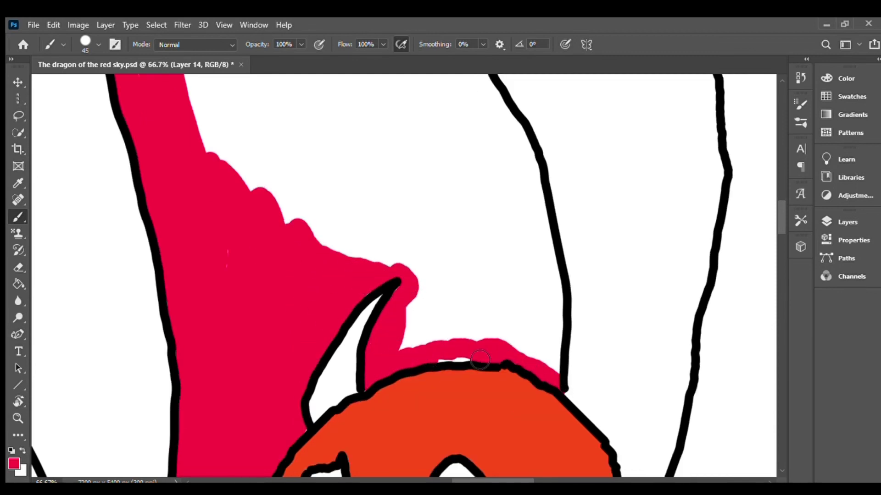
mouse_move(480, 360)
mouse_down()
mouse_move(459, 306)
mouse_move(413, 294)
mouse_move(376, 261)
mouse_up()
Paint red columns along the inner side of the ray's black outline
scroll(418, 238, up, 3)
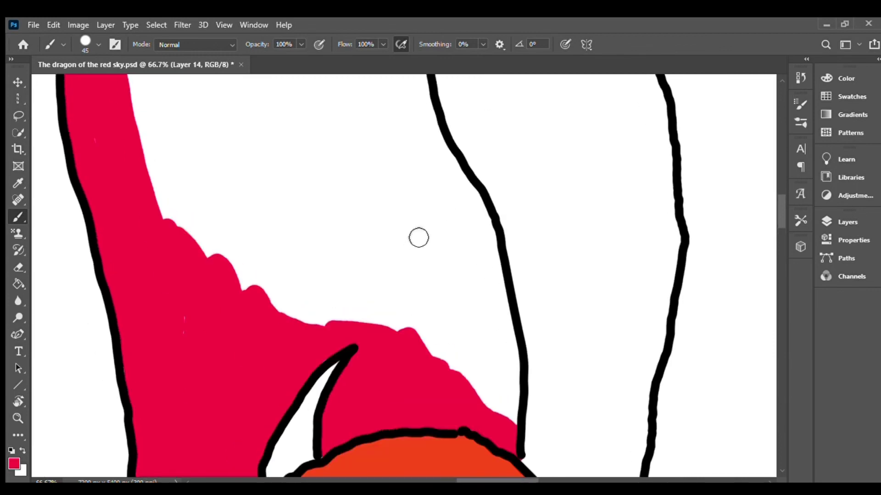
mouse_move(388, 312)
mouse_down()
mouse_move(394, 179)
mouse_move(435, 367)
mouse_up()
drag(422, 165, 442, 321)
mouse_move(468, 362)
mouse_down()
mouse_move(457, 225)
mouse_move(493, 296)
mouse_up()
mouse_move(493, 211)
mouse_down()
mouse_move(505, 388)
mouse_move(475, 388)
mouse_up()
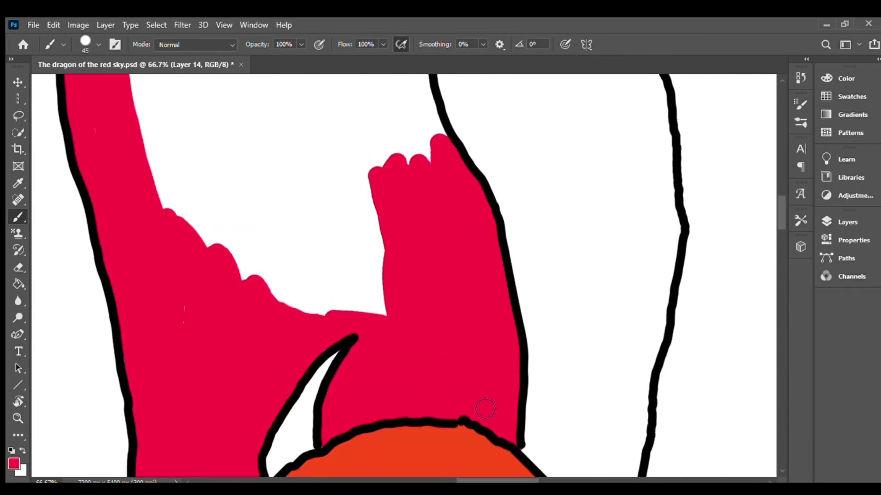
scroll(196, 256, up, 5)
mouse_move(183, 241)
mouse_down()
mouse_move(367, 166)
mouse_move(412, 274)
mouse_up()
Fill the outlined upper-left ray area completely red
scroll(411, 274, down, 5)
mouse_move(209, 92)
mouse_down()
mouse_move(222, 220)
mouse_move(439, 162)
mouse_up()
drag(256, 234, 216, 92)
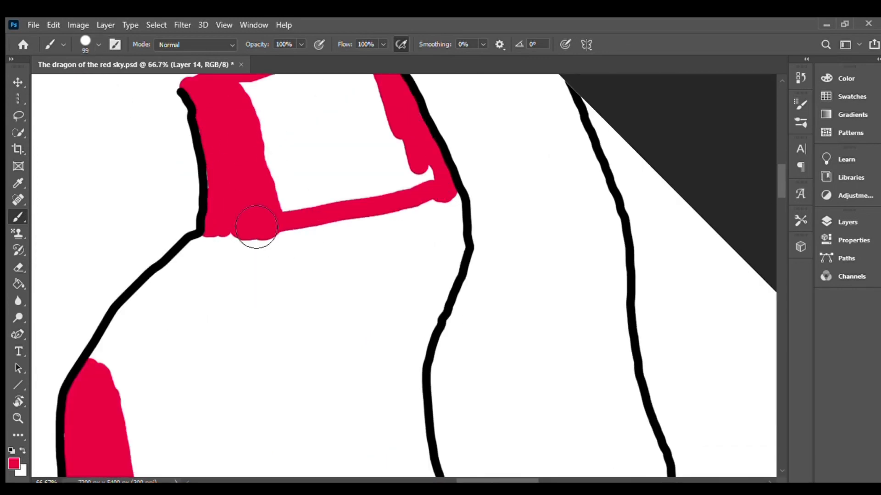
drag(275, 101, 376, 201)
drag(431, 124, 284, 247)
drag(362, 175, 285, 317)
Cover the remaining white spots inside the ray with red
scroll(285, 317, down, 3)
mouse_move(197, 215)
mouse_down()
mouse_move(147, 285)
mouse_move(154, 416)
mouse_up()
scroll(147, 285, down, 2)
scroll(154, 416, down, 2)
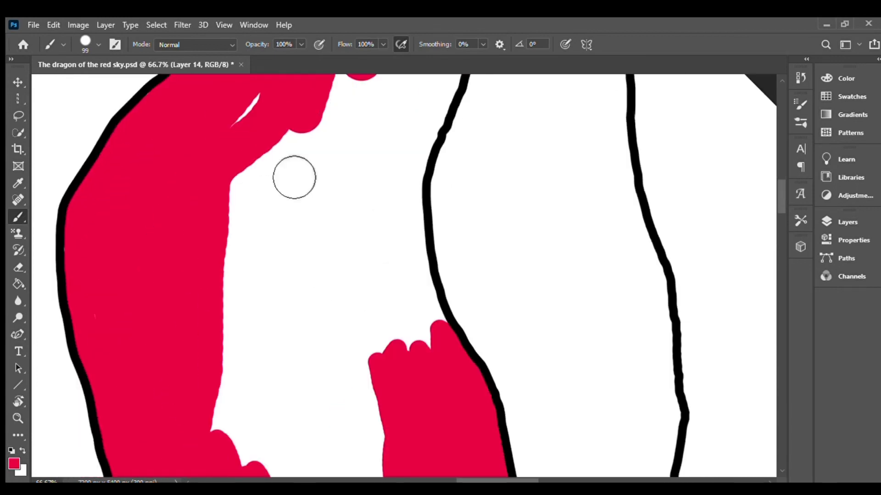
drag(291, 177, 232, 394)
scroll(232, 393, down, 4)
mouse_move(334, 413)
mouse_down()
mouse_move(288, 228)
mouse_move(340, 275)
mouse_up()
scroll(340, 275, down, 3)
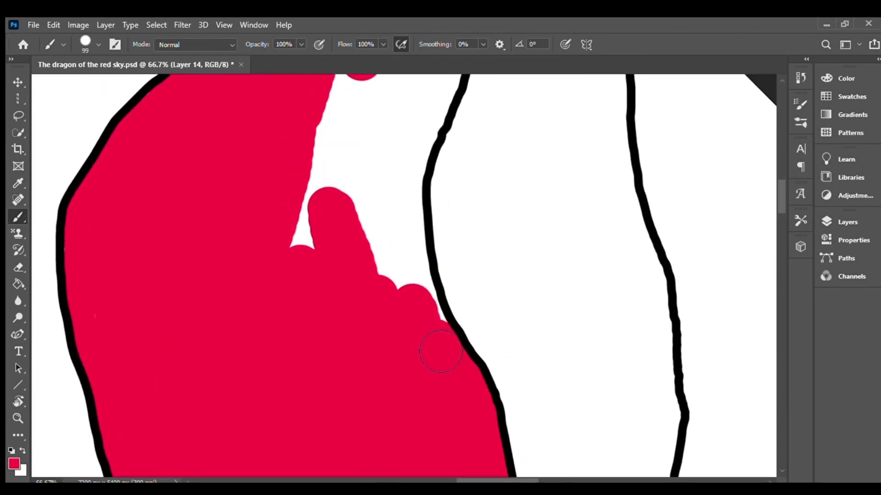
drag(399, 138, 413, 338)
scroll(412, 338, down, 3)
drag(330, 138, 330, 367)
mouse_move(427, 138)
mouse_down()
mouse_move(442, 198)
mouse_move(412, 156)
mouse_up()
Erase spills, rotate the view, and zoom out to see the whole image
key(e)
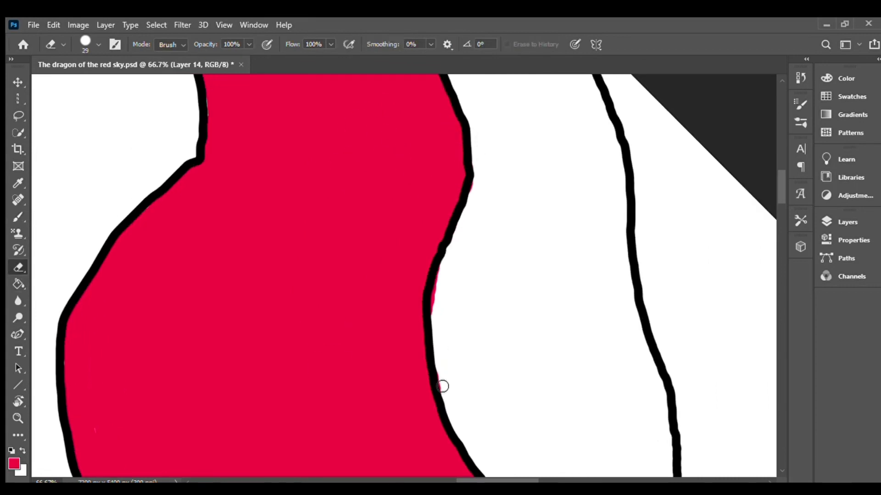
key(r)
drag(440, 285, 374, 256)
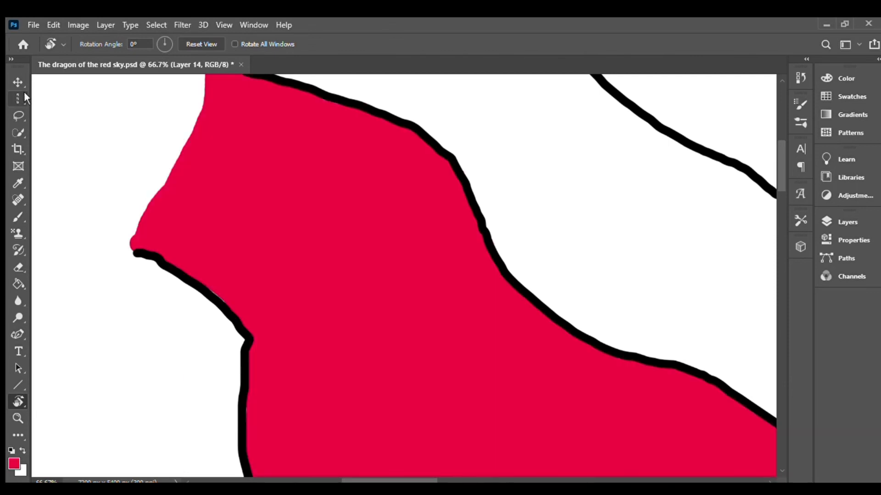
key(v)
key(ctrl+minus)
key(ctrl+minus)
key(ctrl+minus)
key(ctrl+minus)
key(ctrl+minus)
key(ctrl+minus)
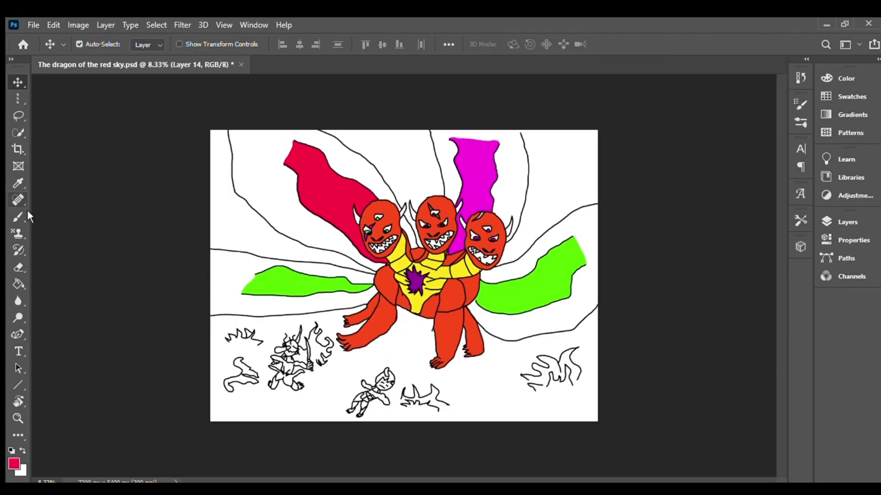
Paint the left dragon eye white and touch up around it with the face's orange-red
click(27, 212)
scroll(130, 191, up, 1)
scroll(129, 191, up, 1)
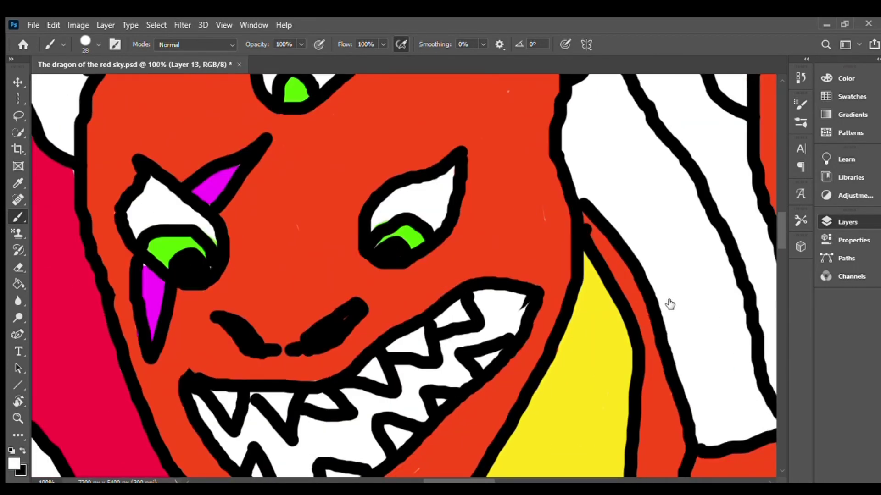
drag(215, 263, 183, 228)
scroll(149, 237, down, 3)
alt+click(146, 318)
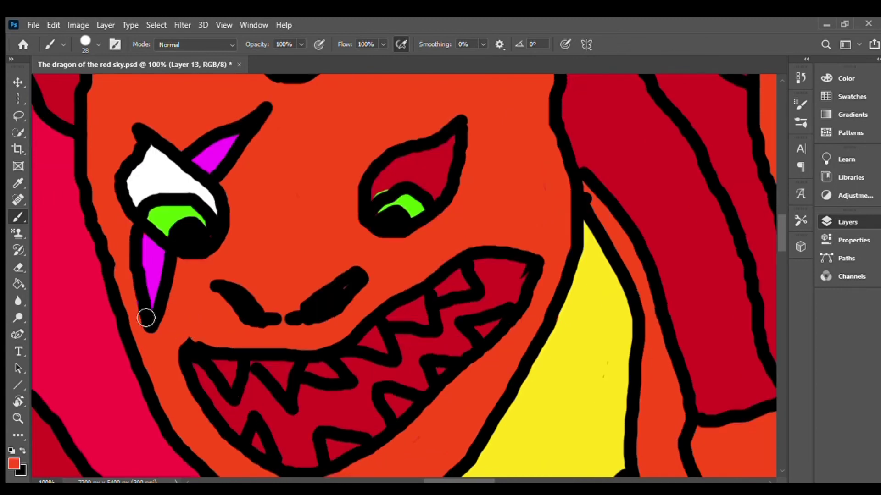
scroll(369, 210, up, 5)
mouse_move(374, 300)
mouse_down()
mouse_move(394, 275)
mouse_move(452, 258)
mouse_up()
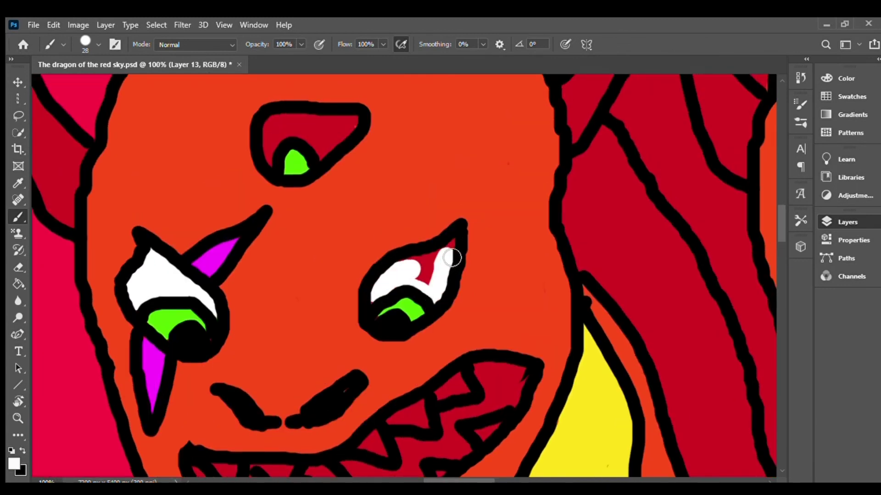
scroll(280, 255, up, 5)
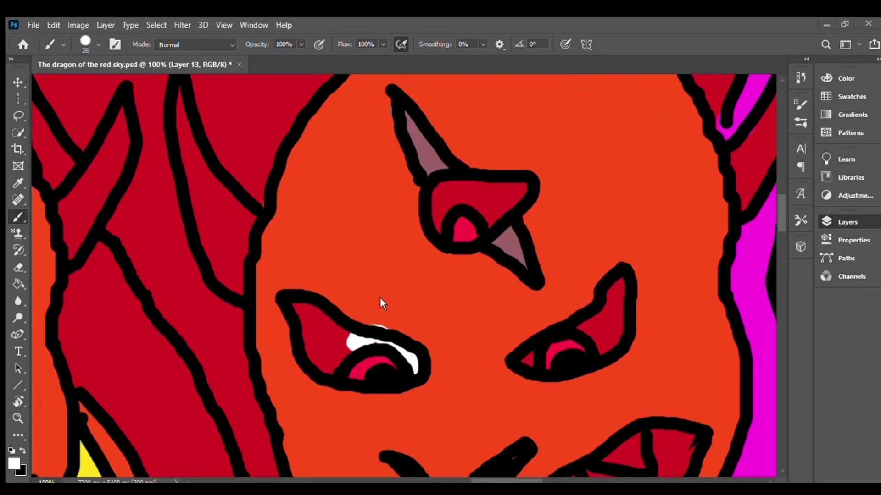
scroll(379, 321, down, 2)
mouse_move(350, 314)
mouse_down()
mouse_move(324, 285)
mouse_move(327, 334)
mouse_up()
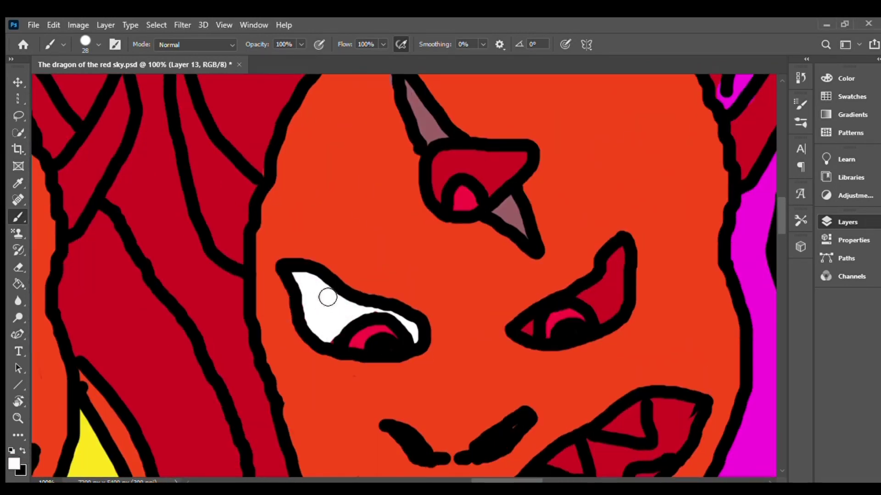
Paint the third, upper-left, top and right eyes white, covering their red patches
mouse_move(385, 257)
mouse_down()
mouse_move(395, 232)
mouse_move(459, 216)
mouse_move(427, 239)
mouse_up()
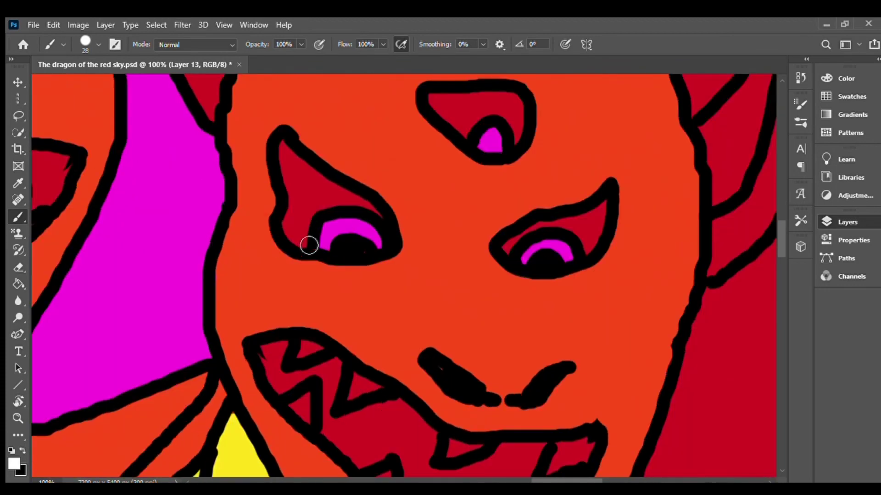
drag(308, 244, 309, 229)
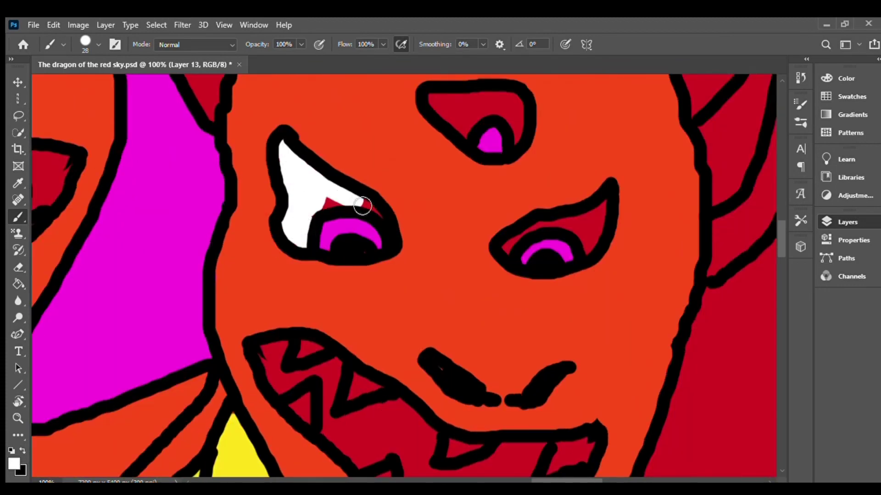
drag(362, 206, 328, 202)
scroll(438, 206, up, 3)
drag(443, 171, 480, 172)
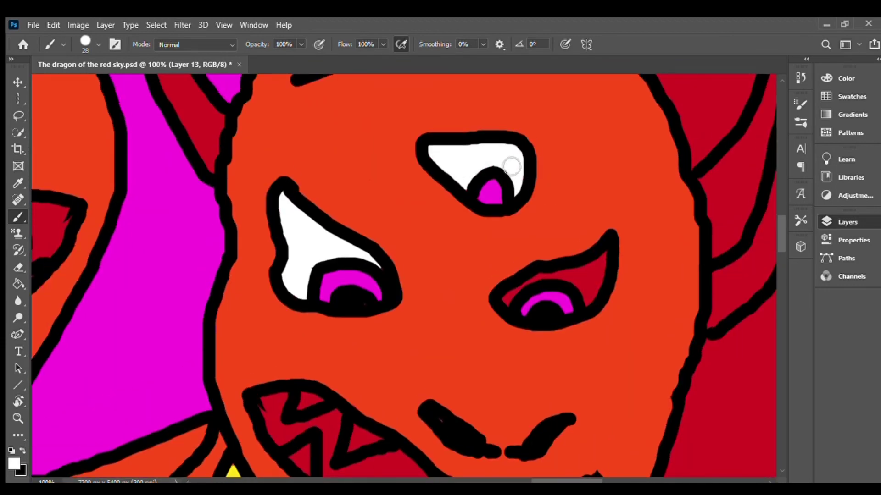
scroll(511, 166, down, 3)
mouse_move(514, 210)
mouse_down()
mouse_move(554, 219)
mouse_move(302, 258)
mouse_up()
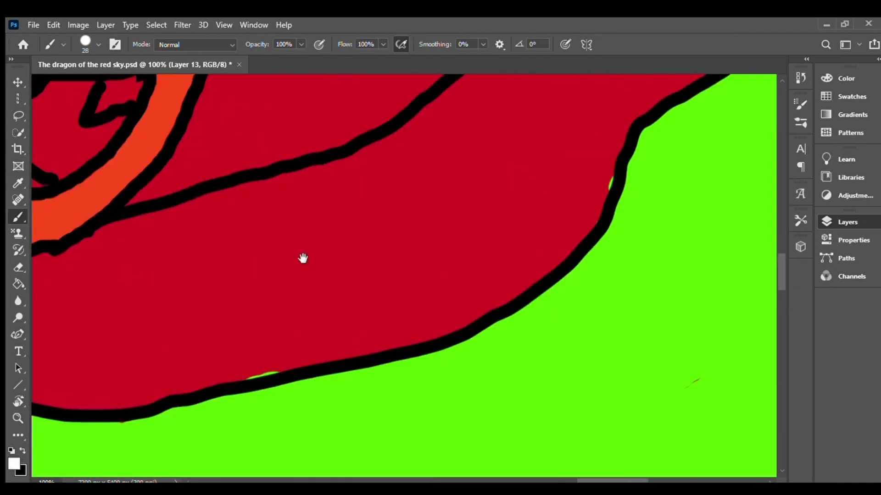
Bring the dragon heads back into view and paint the first upper and small lower teeth white
alt+click(496, 152)
click(18, 267)
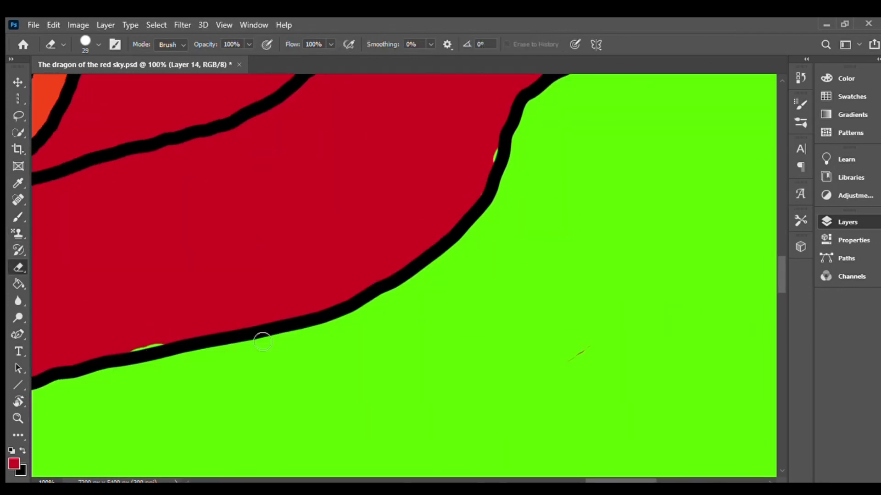
key(b)
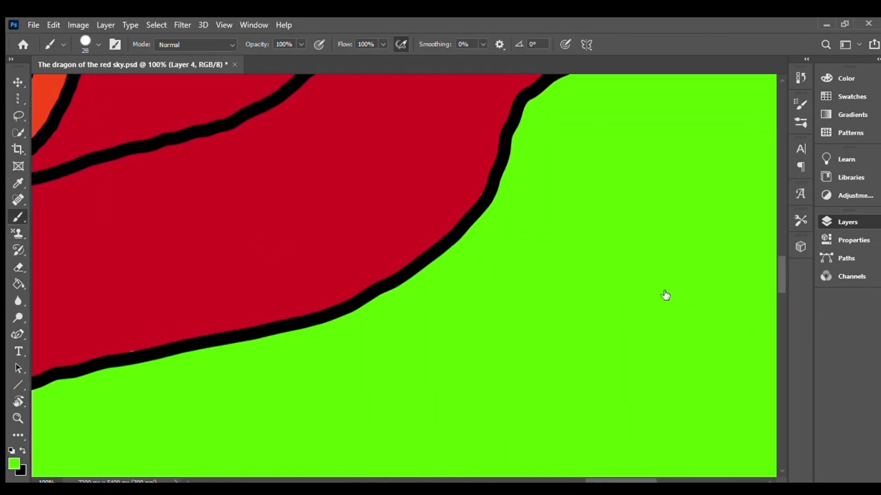
mouse_move(685, 312)
mouse_down()
mouse_move(621, 321)
mouse_move(424, 163)
mouse_up()
scroll(469, 244, down, 3)
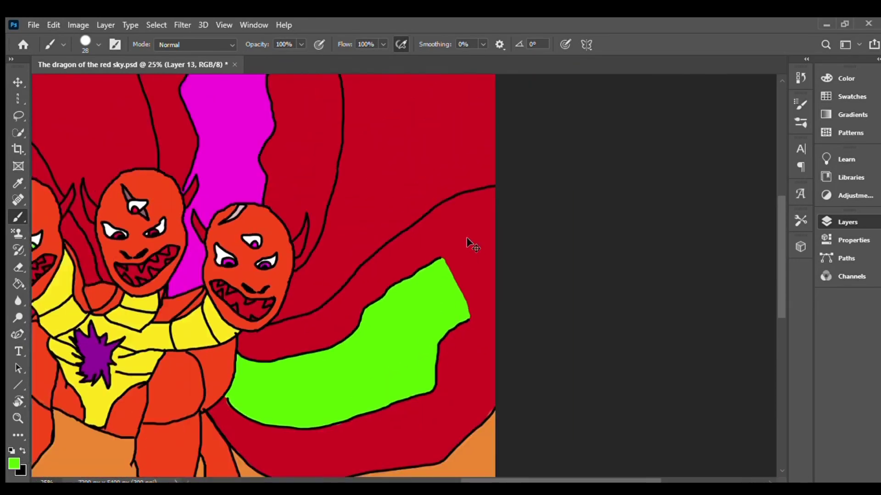
scroll(700, 325, up, 2)
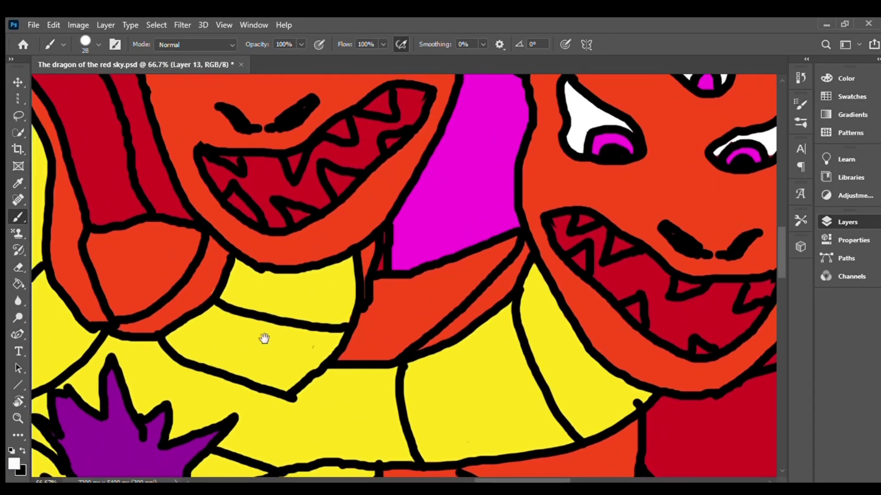
mouse_move(341, 285)
mouse_down()
mouse_move(325, 270)
mouse_move(386, 282)
mouse_up()
scroll(412, 276, up, 2)
drag(418, 273, 432, 281)
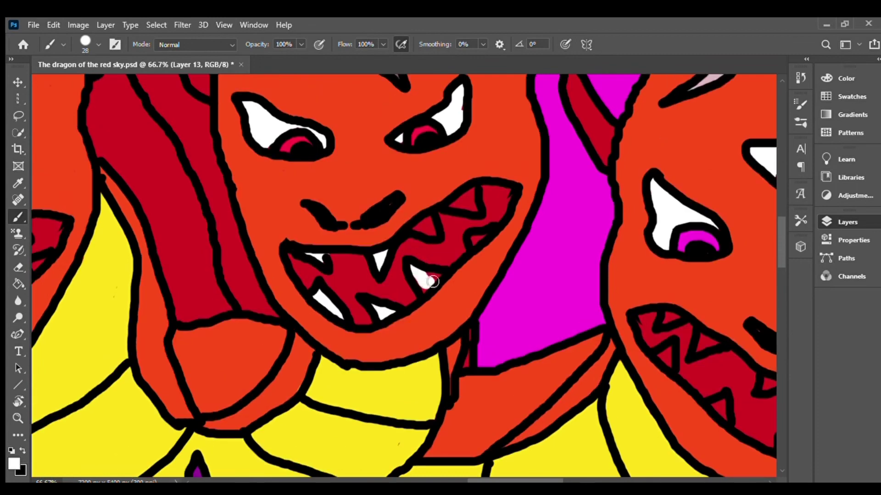
Paint the remaining lower teeth and a tooth in the green-eyed head white
scroll(476, 238, right, 4)
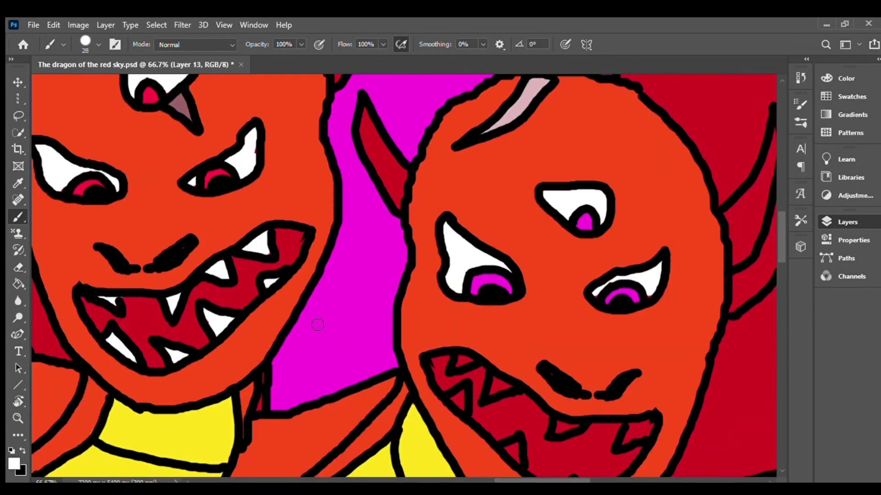
scroll(413, 256, down, 1)
scroll(363, 287, right, 2)
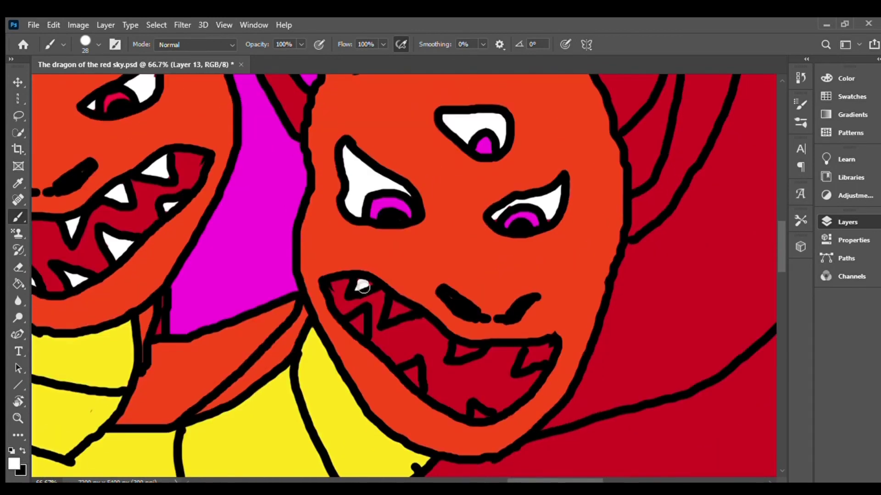
click(415, 378)
scroll(415, 378, down, 1)
scroll(458, 321, down, 1)
drag(459, 301, 472, 298)
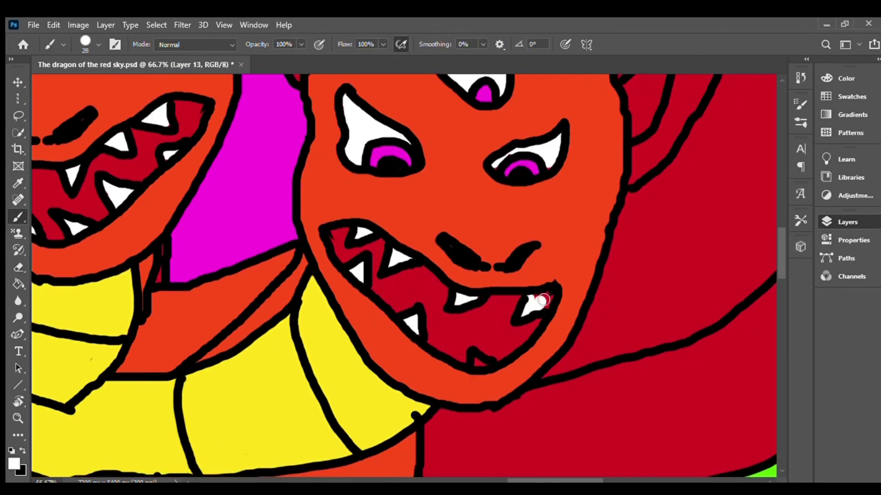
drag(500, 365, 479, 362)
scroll(500, 366, left, 4)
scroll(367, 321, up, 2)
scroll(367, 321, left, 2)
drag(294, 301, 298, 311)
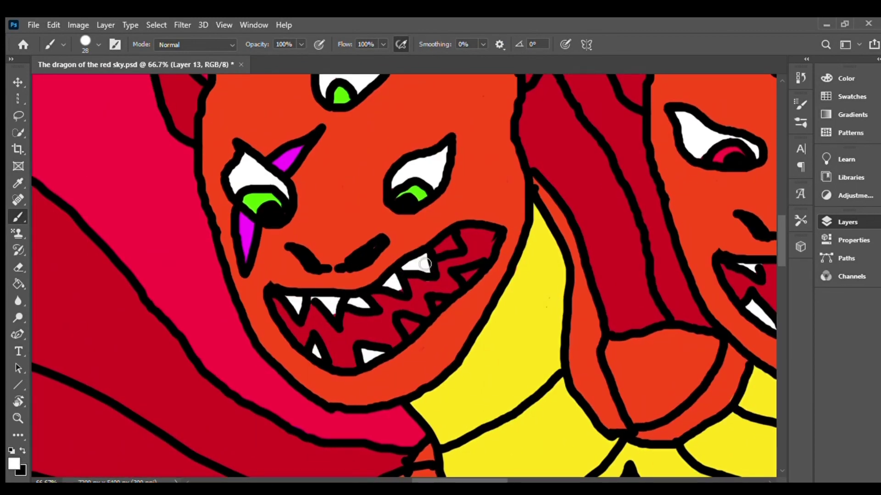
Switch to the red sky's layer
scroll(439, 309, down, 4)
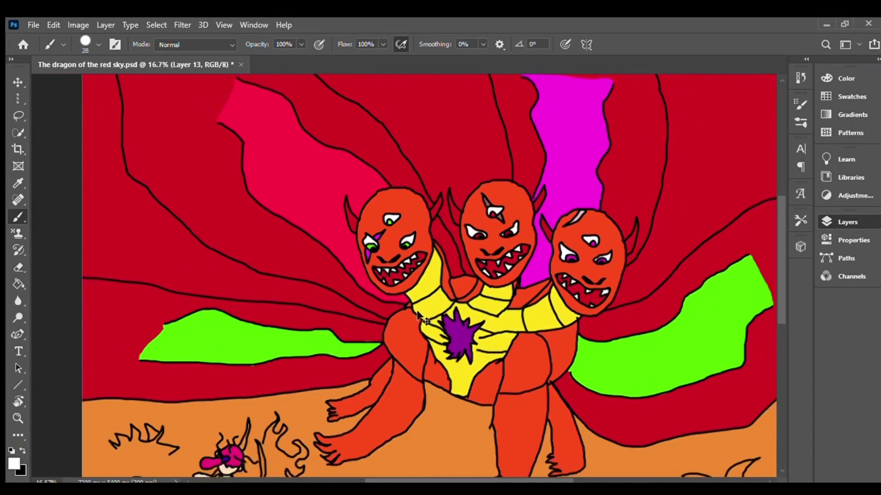
scroll(422, 315, down, 1)
scroll(440, 276, up, 1)
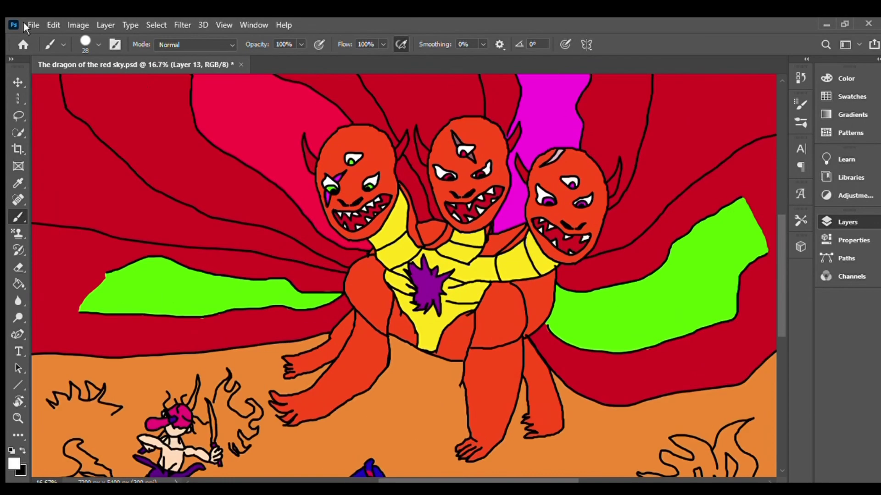
scroll(675, 297, down, 2)
scroll(676, 297, down, 5)
scroll(675, 297, up, 8)
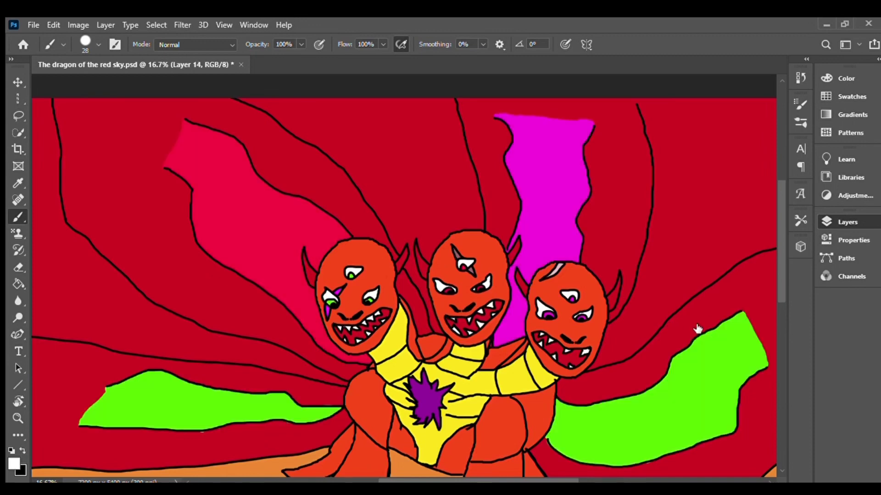
key(alt+bracketright)
scroll(675, 297, down, 2)
scroll(675, 297, left, 3)
Sample the ground's orange as the paint colour and return to the brush on the layer above
key(e)
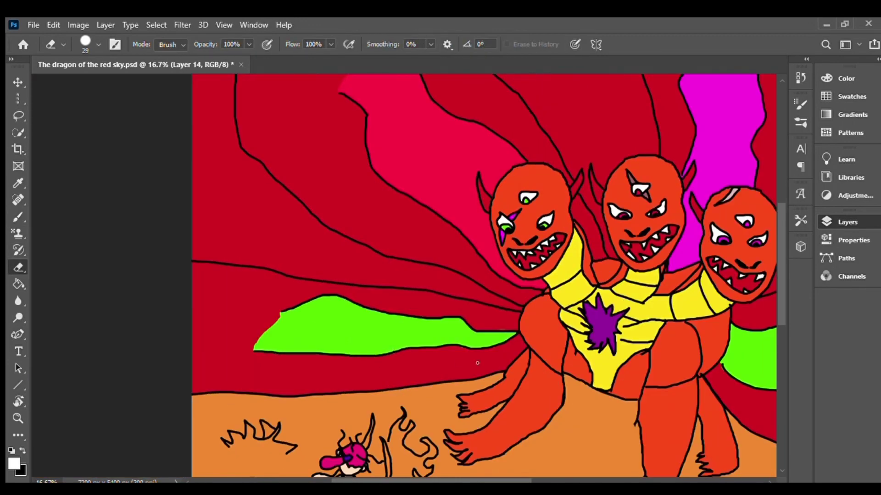
scroll(477, 363, left, 3)
scroll(478, 362, right, 4)
scroll(477, 363, down, 1)
key(i)
key(x)
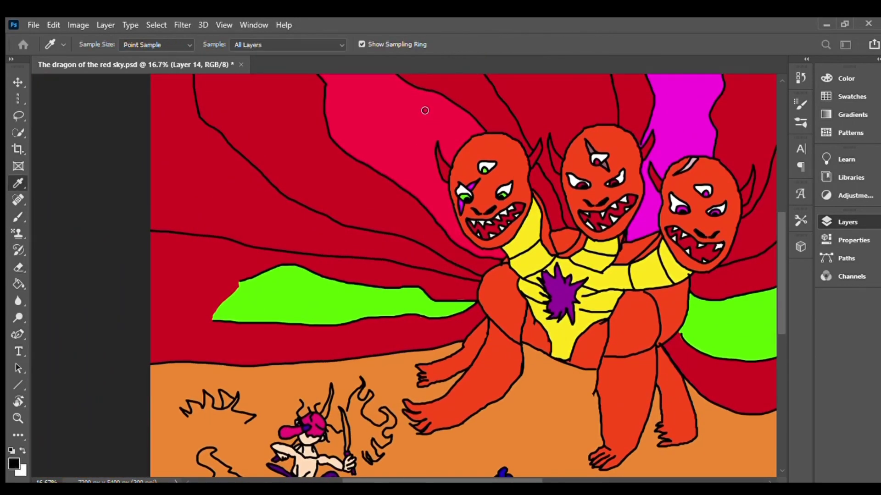
key(b)
key(alt+bracketright)
Rotate the canvas and zoom in on the dragon's front claws, moving to the layer below
scroll(245, 186, down, 2)
key(r)
drag(138, 172, 158, 250)
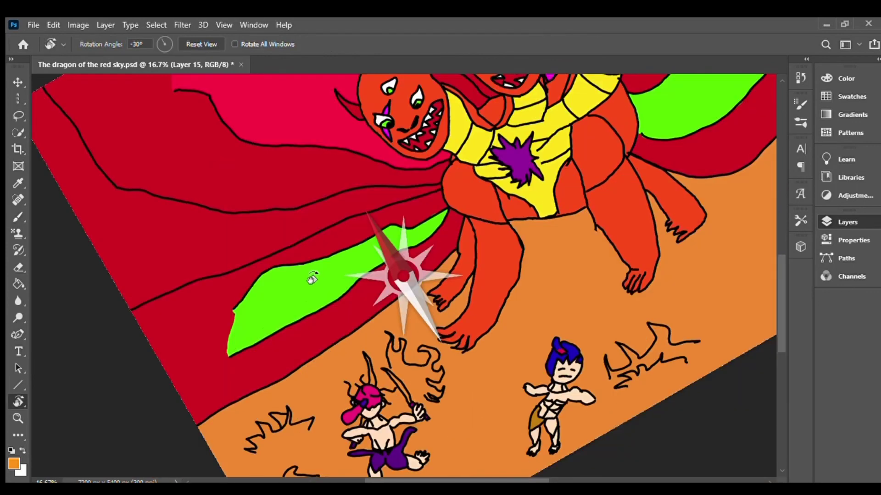
key(ctrl+plus)
key(ctrl+plus)
key(ctrl+plus)
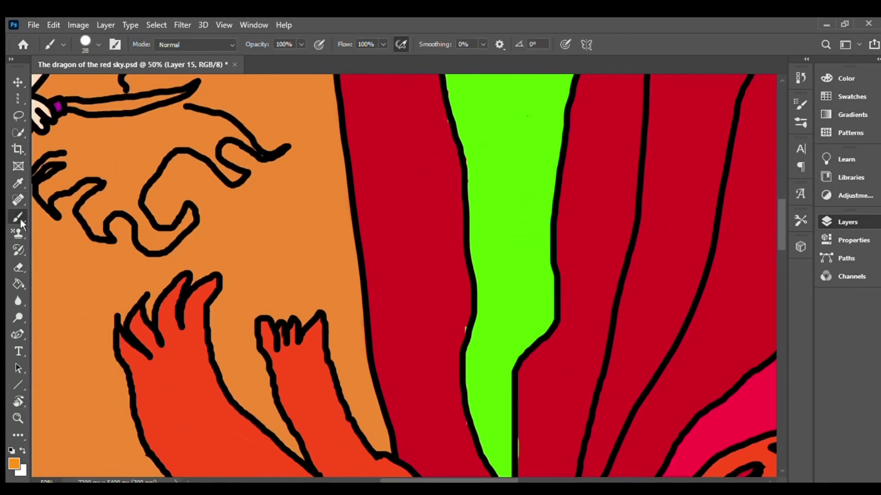
scroll(369, 247, down, 2)
key(alt+bracketleft)
Paint orange into the red sky strip above the arm
key(e)
key(b)
key(alt+bracketright)
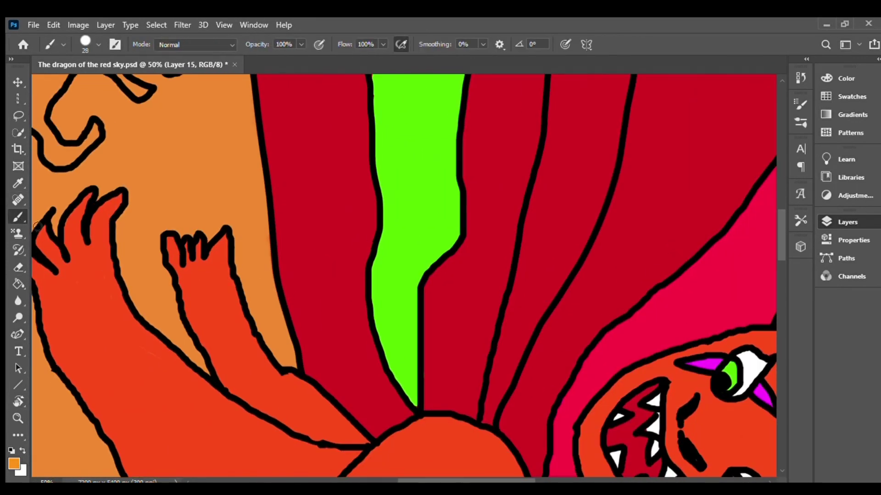
scroll(427, 365, down, 1)
drag(376, 393, 351, 371)
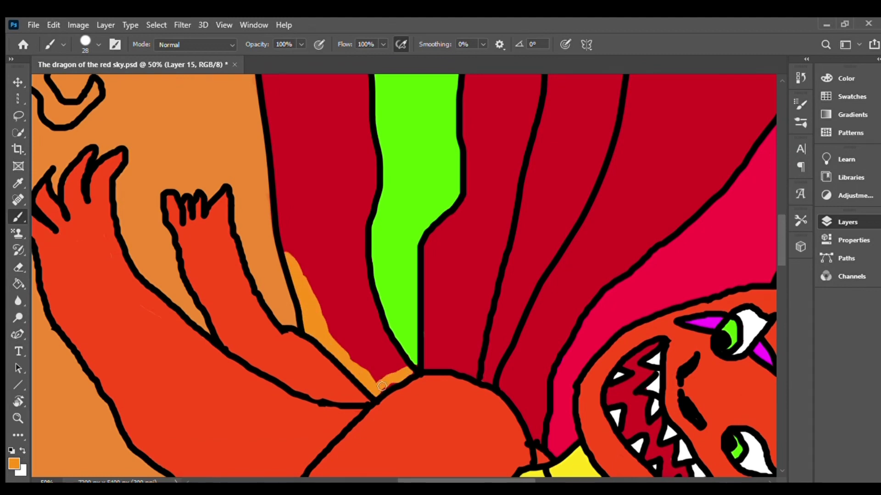
drag(375, 313, 369, 320)
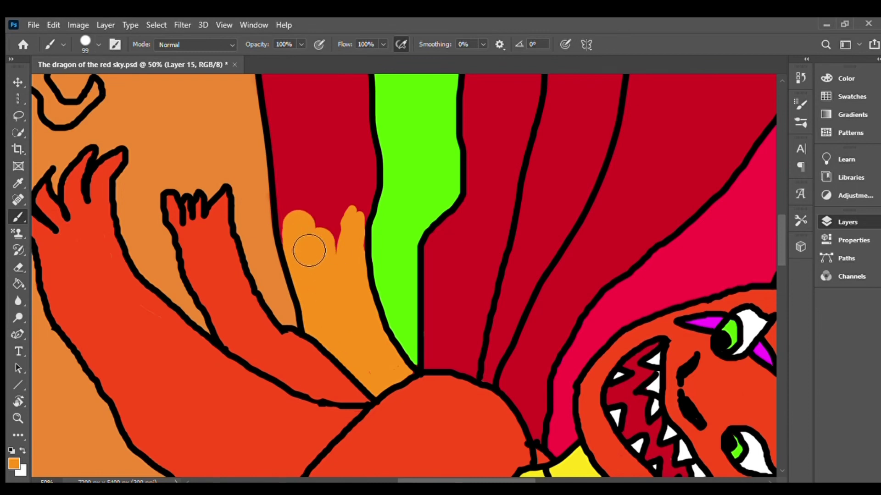
mouse_move(364, 249)
mouse_down()
mouse_move(344, 285)
mouse_move(373, 157)
mouse_up()
Fill the red strip beside the green ray with orange, undoing a trial green patch
scroll(353, 447, up, 5)
mouse_move(353, 446)
mouse_down()
mouse_move(288, 199)
mouse_move(288, 306)
mouse_up()
mouse_move(369, 400)
mouse_down()
mouse_move(370, 315)
mouse_move(390, 363)
mouse_move(684, 313)
mouse_up()
scroll(664, 299, up, 2)
alt+click(419, 310)
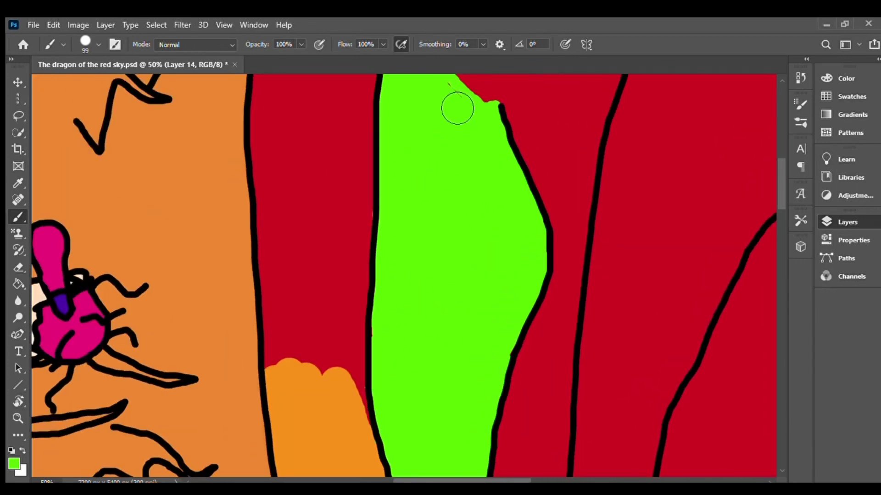
click(18, 266)
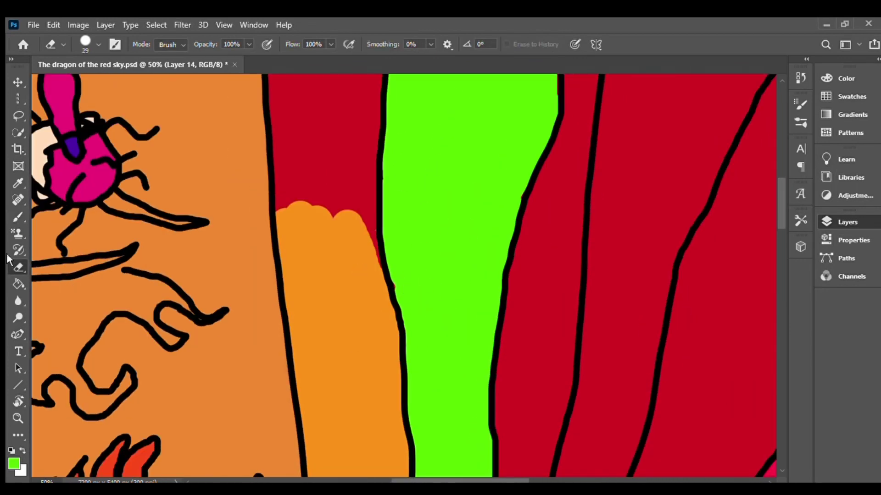
key(shift+b)
drag(342, 269, 365, 324)
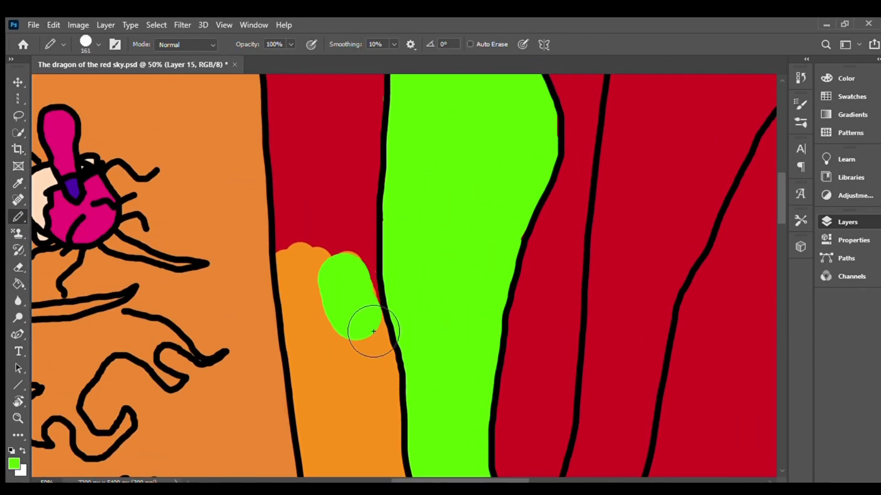
key(ctrl+z)
Extend the orange upward into a column reaching the green ray
alt+click(374, 294)
mouse_move(374, 294)
mouse_down()
mouse_move(327, 277)
mouse_move(341, 477)
mouse_up()
drag(327, 387, 316, 290)
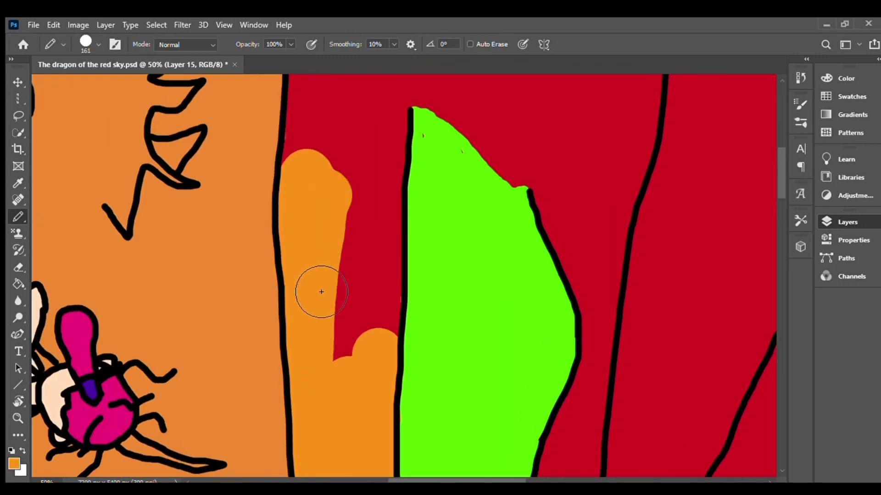
key(ctrl+z)
mouse_move(326, 350)
mouse_down()
mouse_move(331, 304)
mouse_move(379, 325)
mouse_up()
click(386, 131)
drag(678, 249, 680, 290)
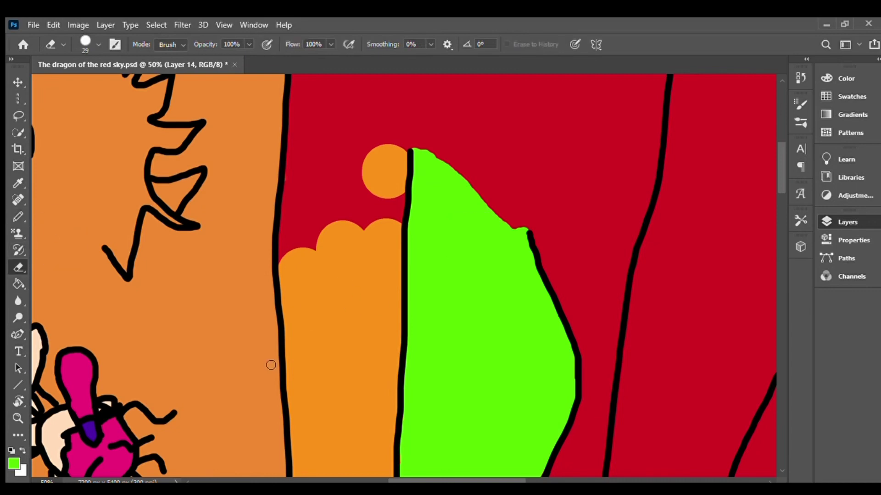
Fill the remaining red gap beside the green ray into a tall orange shape
scroll(417, 329, up, 1)
alt+click(312, 330)
mouse_move(348, 271)
mouse_down()
mouse_move(380, 259)
mouse_move(332, 257)
mouse_move(432, 407)
mouse_move(372, 225)
mouse_up()
scroll(332, 258, up, 4)
mouse_move(285, 226)
mouse_down()
mouse_move(288, 411)
mouse_move(458, 338)
mouse_move(443, 398)
mouse_up()
Erase stray orange to the right of the black outline
key(e)
scroll(452, 324, down, 4)
scroll(456, 185, down, 2)
scroll(456, 185, up, 1)
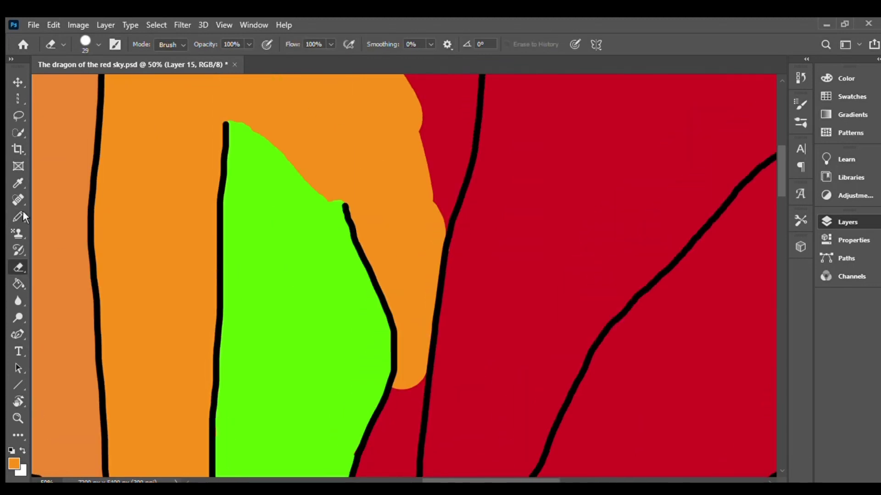
key(b)
scroll(450, 241, up, 2)
drag(440, 339, 450, 241)
scroll(453, 373, up, 3)
Add more orange finger-shaped flame strokes down toward the dragon head
mouse_move(453, 373)
mouse_down()
mouse_move(468, 197)
mouse_move(382, 271)
mouse_move(371, 347)
mouse_up()
scroll(382, 272, down, 1)
scroll(382, 271, down, 6)
scroll(370, 347, down, 2)
drag(349, 413, 403, 221)
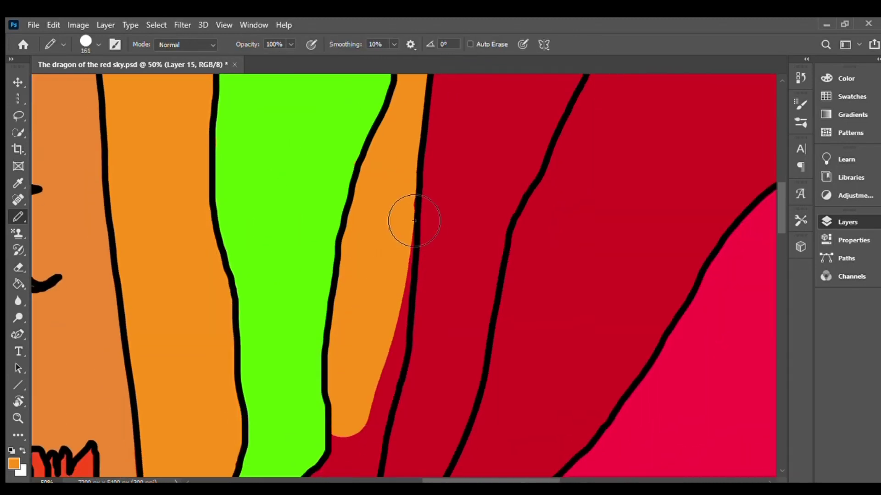
scroll(403, 220, down, 2)
drag(367, 357, 404, 196)
scroll(373, 295, down, 2)
mouse_move(316, 390)
mouse_down()
mouse_move(344, 282)
mouse_move(338, 418)
mouse_up()
scroll(339, 419, down, 2)
scroll(275, 386, right, 3)
mouse_move(210, 353)
mouse_down()
mouse_move(238, 293)
mouse_move(275, 305)
mouse_up()
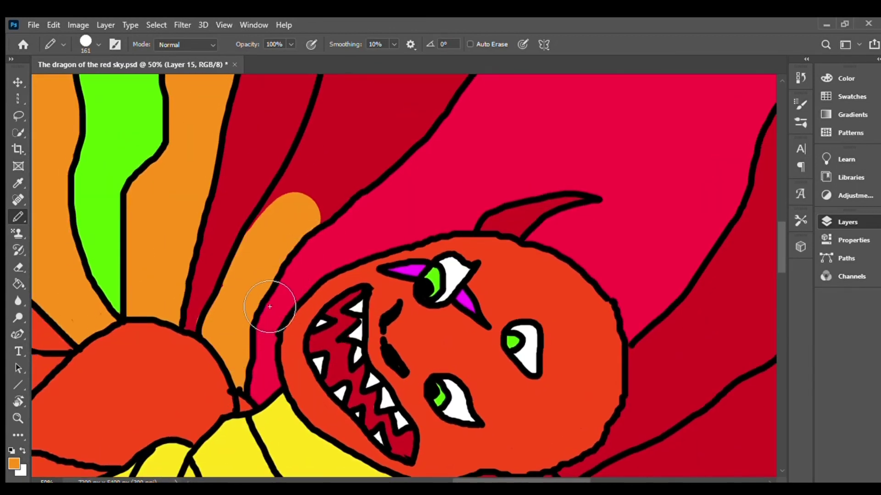
Paint orange up the red strip beside the dragon's neck, cleaning edges with the eraser
scroll(275, 305, up, 2)
drag(207, 387, 321, 220)
scroll(321, 220, up, 2)
mouse_move(165, 413)
mouse_down()
mouse_move(183, 477)
mouse_move(240, 289)
mouse_up()
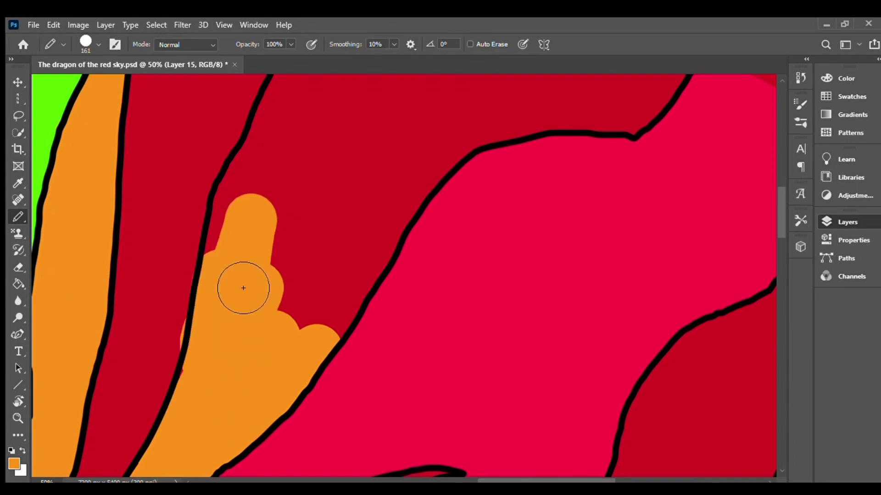
key(e)
click(18, 216)
scroll(358, 248, down, 1)
mouse_move(321, 284)
mouse_down()
mouse_move(380, 246)
mouse_move(363, 148)
mouse_up()
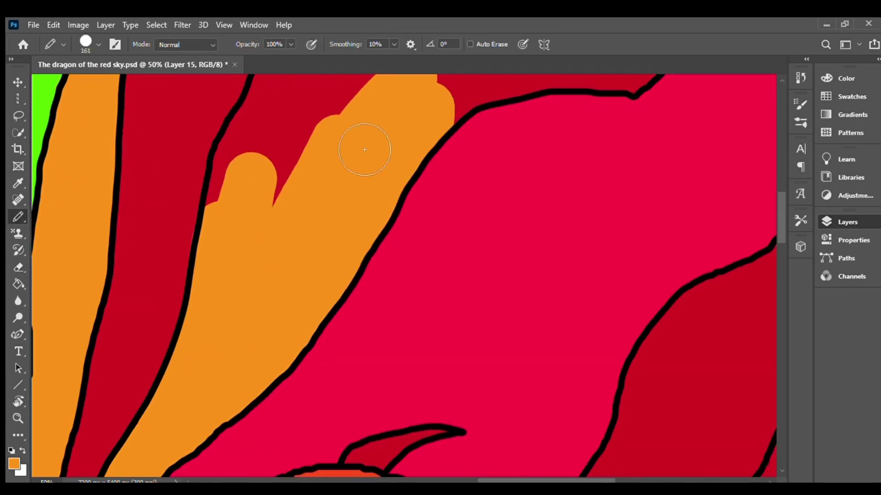
scroll(363, 147, up, 3)
drag(231, 354, 298, 137)
scroll(265, 293, up, 1)
Fill the gap by the upper orange finger and erase orange spilling past the outline
key(e)
scroll(266, 222, up, 2)
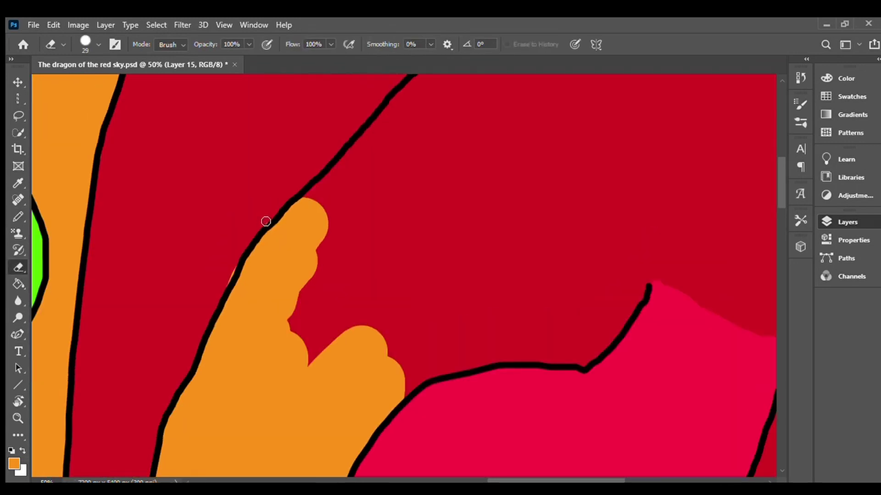
click(17, 216)
drag(305, 314, 488, 266)
scroll(488, 266, up, 3)
drag(285, 184, 291, 216)
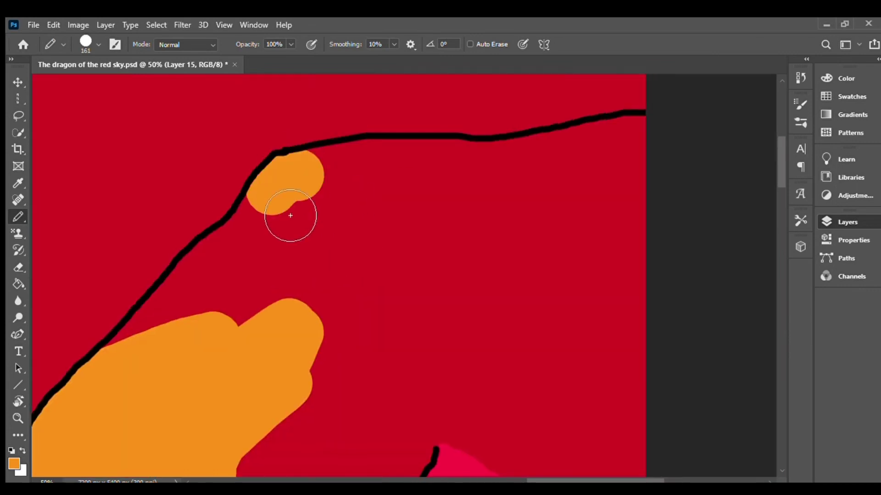
scroll(292, 216, down, 3)
click(18, 267)
key(b)
drag(413, 206, 344, 291)
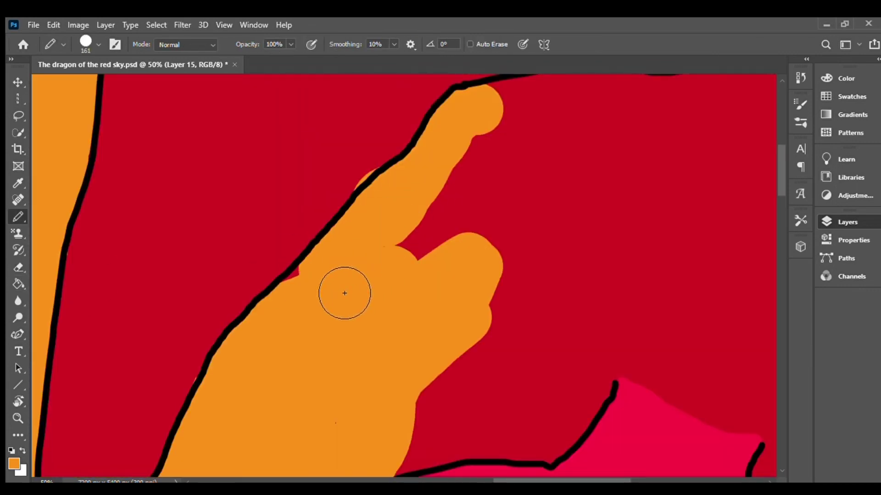
key(e)
click(17, 217)
Extend the orange finger out to the right edge of the canvas
scroll(440, 230, right, 5)
scroll(440, 230, up, 2)
mouse_move(440, 230)
mouse_down()
mouse_move(388, 176)
mouse_move(613, 167)
mouse_up()
scroll(289, 235, down, 1)
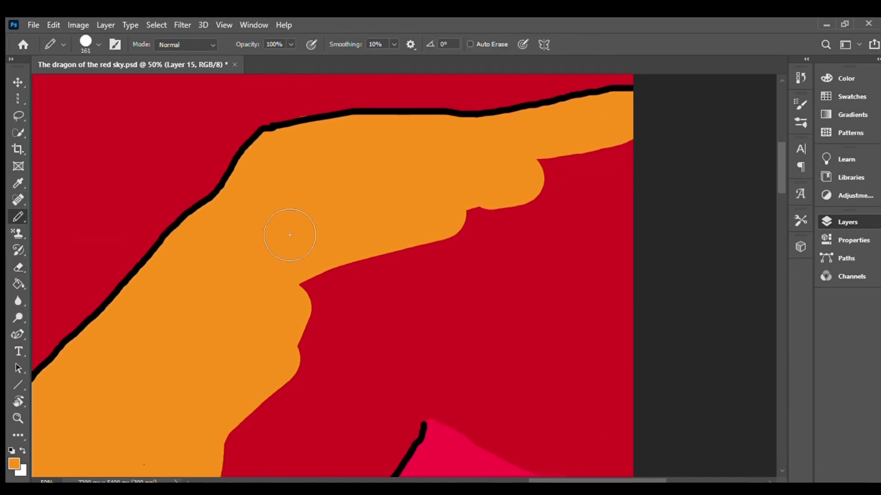
scroll(289, 236, down, 2)
mouse_move(527, 314)
mouse_down()
mouse_move(250, 357)
mouse_move(633, 151)
mouse_up()
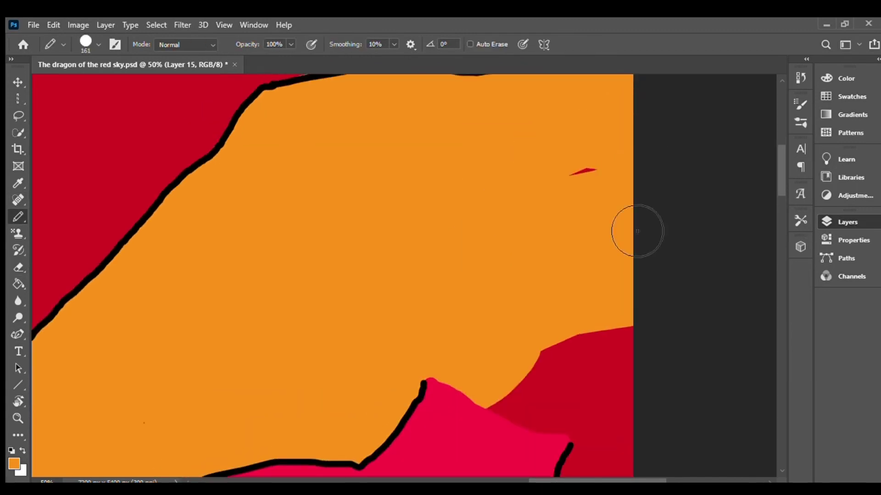
drag(633, 232, 573, 404)
scroll(634, 347, down, 5)
scroll(634, 346, down, 5)
scroll(620, 274, down, 2)
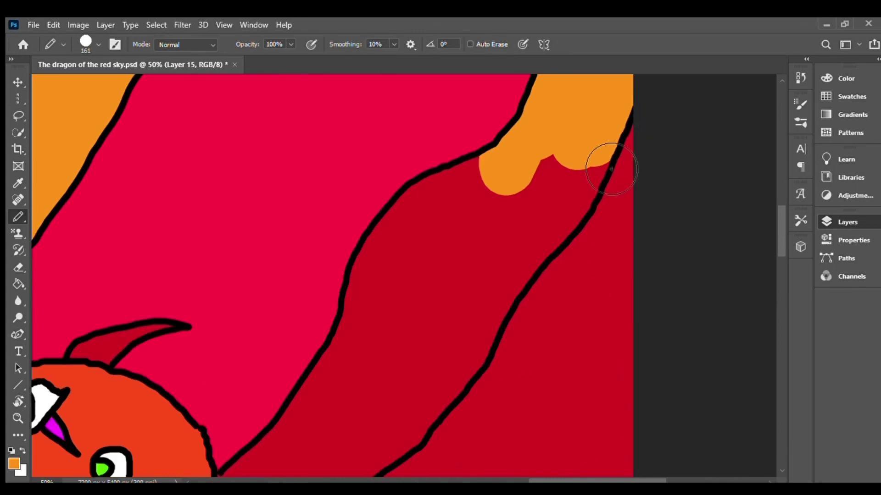
drag(596, 147, 570, 124)
Paint the red band below the dragon's head orange
scroll(250, 367, down, 5)
scroll(246, 409, left, 2)
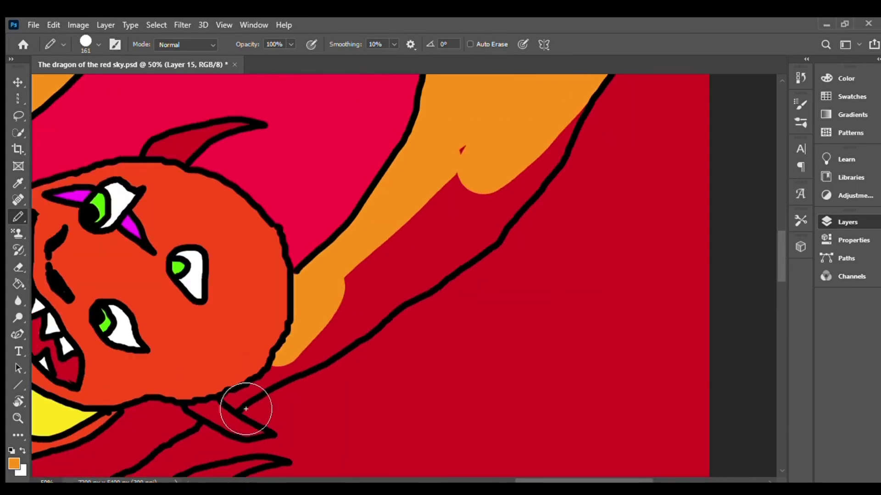
mouse_move(268, 396)
mouse_down()
mouse_move(541, 142)
mouse_move(448, 277)
mouse_move(367, 344)
mouse_up()
scroll(392, 318, down, 2)
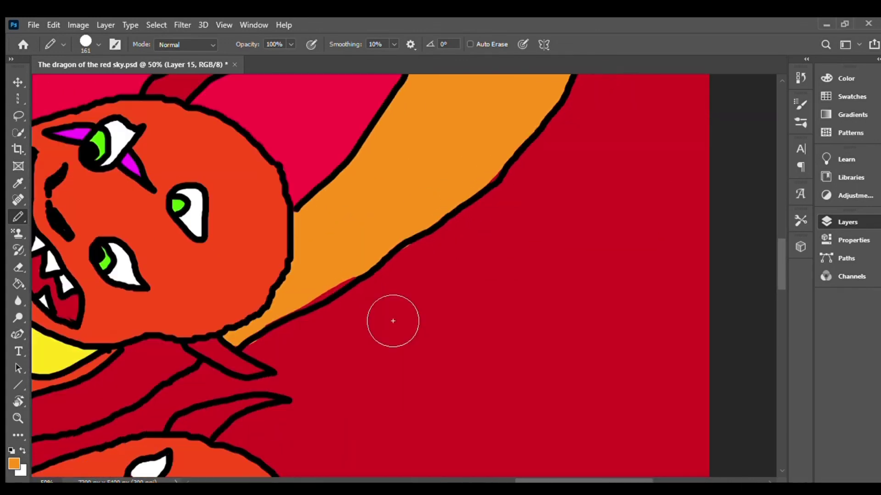
key(e)
scroll(350, 287, down, 10)
key(b)
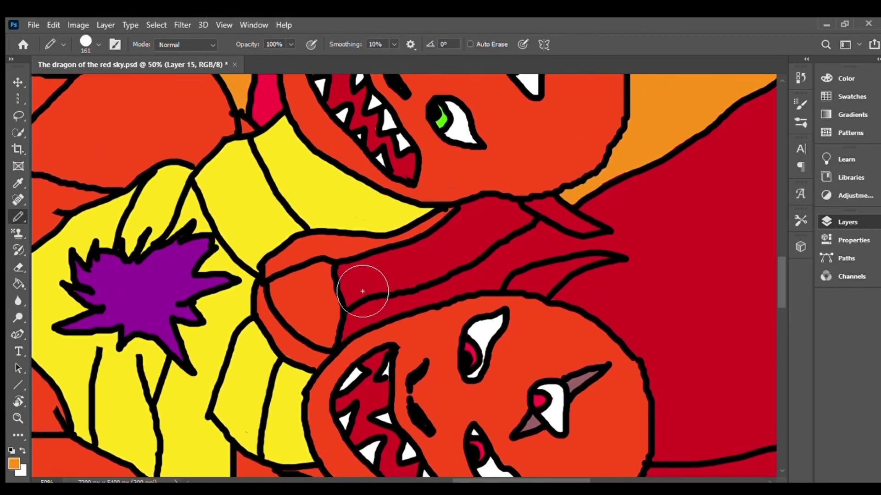
mouse_move(360, 291)
mouse_down()
mouse_move(517, 240)
mouse_move(378, 292)
mouse_up()
Fill the space between the dragon outline and the magenta shape with orange
key(e)
scroll(507, 236, down, 5)
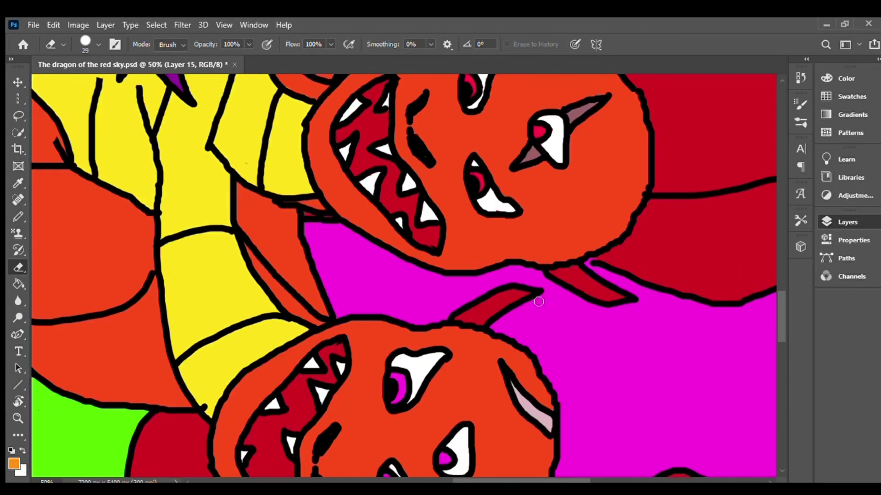
scroll(535, 256, up, 3)
scroll(535, 256, down, 3)
drag(334, 275, 477, 335)
scroll(477, 334, down, 2)
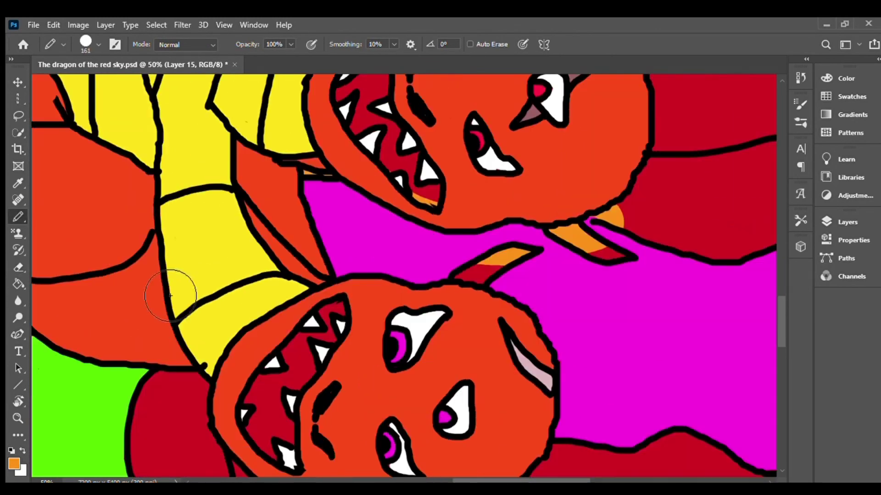
scroll(596, 248, up, 3)
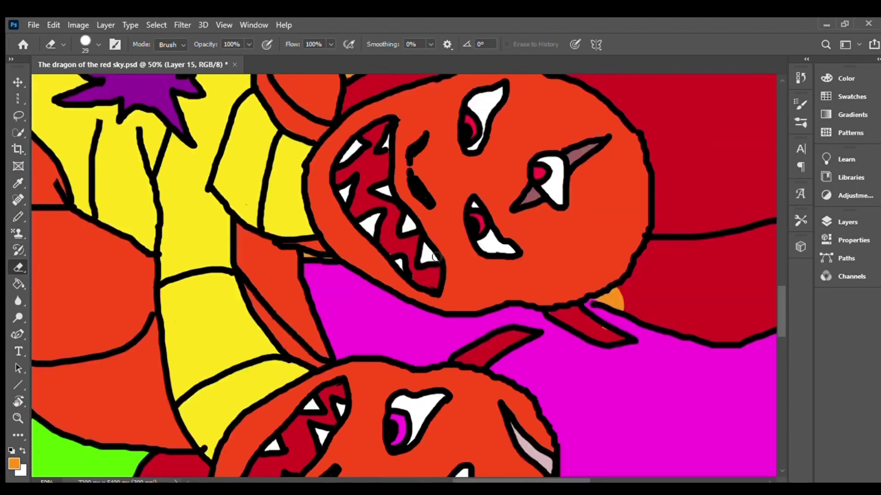
scroll(512, 358, right, 8)
key(b)
drag(337, 294, 491, 332)
mouse_move(525, 360)
mouse_down()
mouse_move(722, 240)
mouse_move(610, 252)
mouse_move(453, 295)
mouse_move(544, 323)
mouse_move(638, 262)
mouse_up()
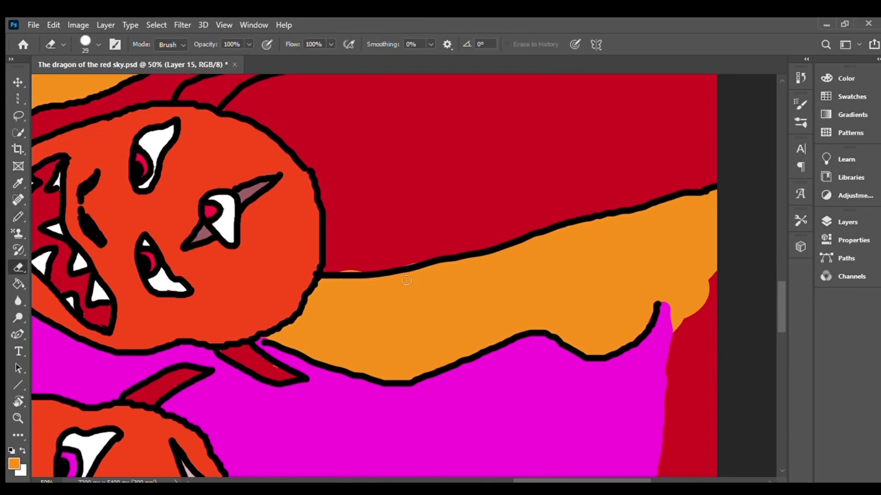
Paint orange along the band above the dragon's body, tidying edges with the eraser
scroll(637, 262, down, 3)
scroll(679, 157, up, 1)
scroll(679, 158, down, 3)
mouse_move(679, 158)
mouse_down()
mouse_move(662, 197)
mouse_move(670, 387)
mouse_move(627, 316)
mouse_up()
scroll(627, 316, down, 3)
click(18, 267)
scroll(668, 300, left, 3)
click(19, 217)
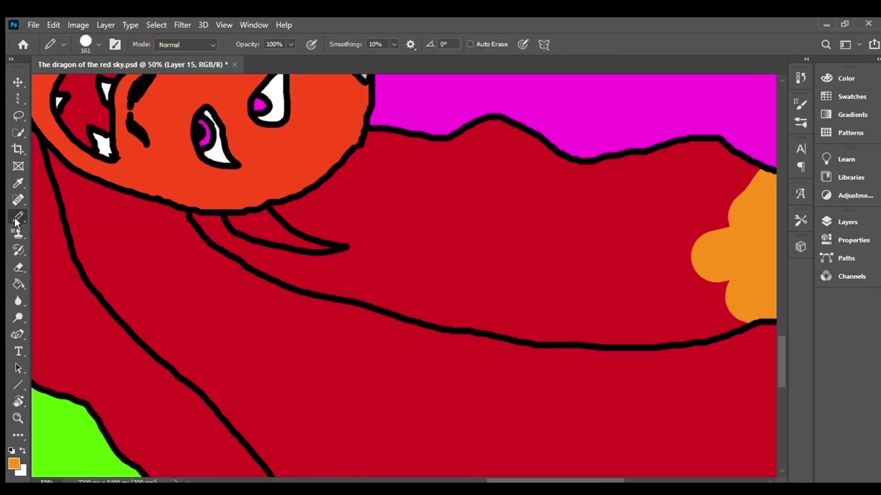
mouse_move(321, 220)
mouse_down()
mouse_move(727, 288)
mouse_move(609, 207)
mouse_move(374, 295)
mouse_move(629, 340)
mouse_up()
scroll(629, 340, down, 1)
scroll(629, 340, right, 1)
click(17, 270)
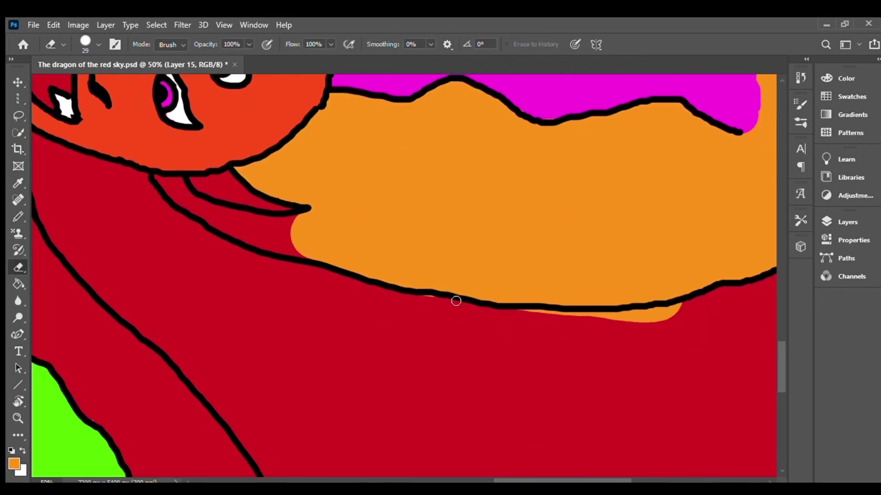
scroll(679, 313, left, 3)
scroll(531, 377, up, 3)
key(b)
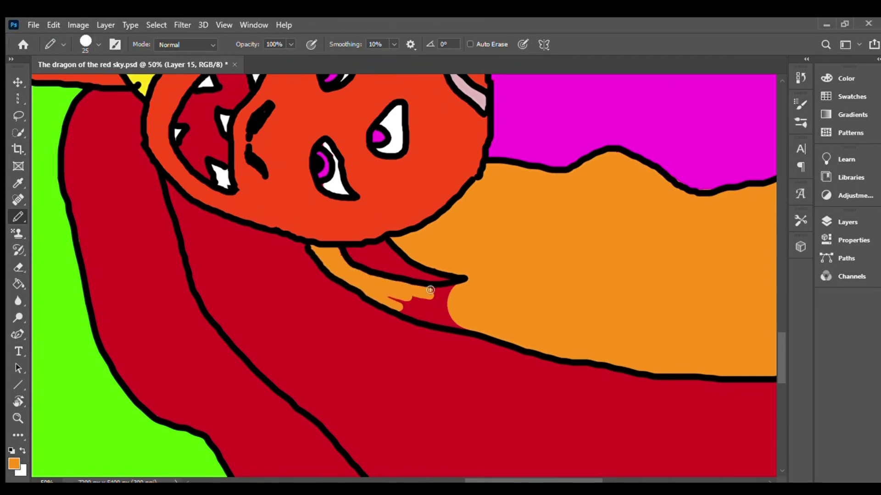
Zoom to the lower dragon and bring the orange stroke under the arm into view
scroll(463, 316, down, 4)
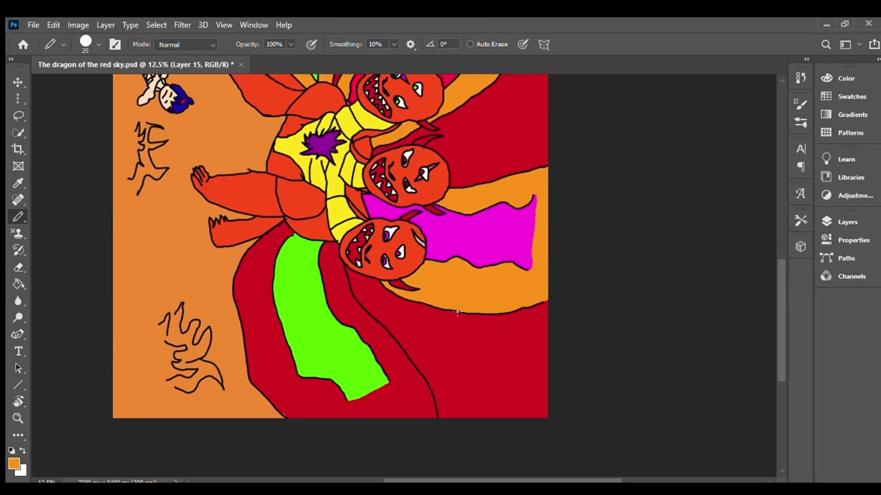
key(ctrl+plus)
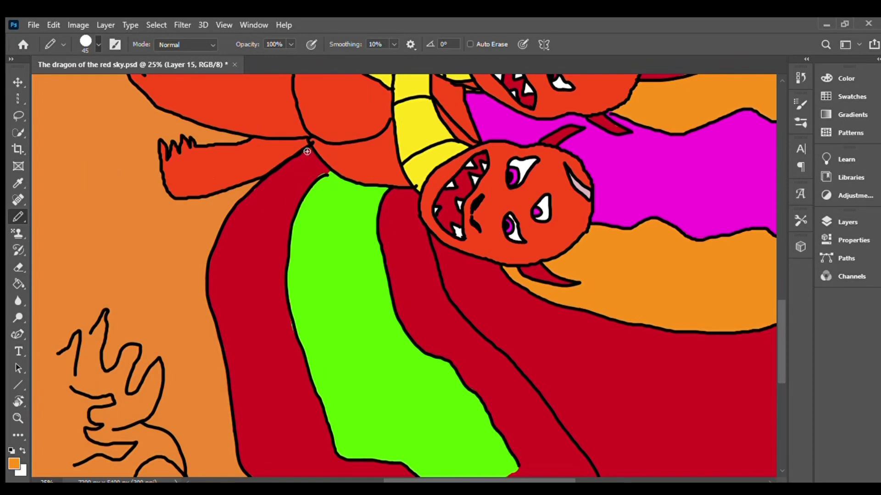
scroll(300, 159, up, 3)
drag(535, 253, 739, 297)
key(ctrl+0)
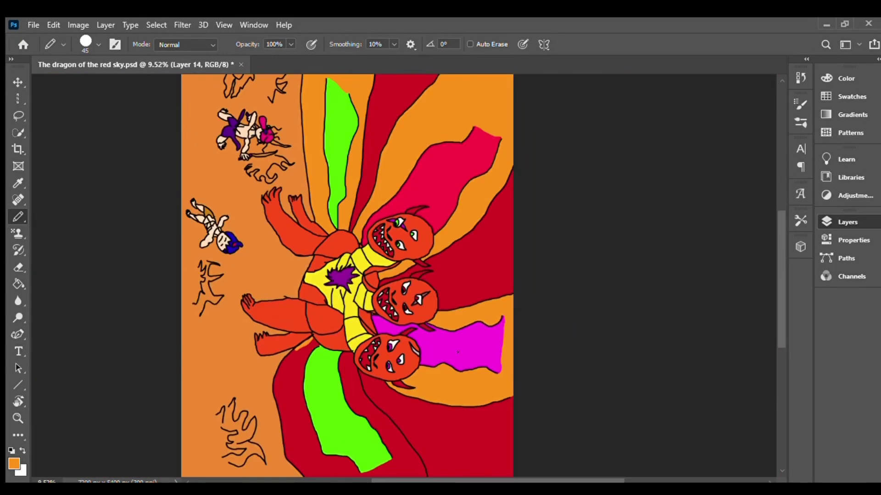
scroll(423, 448, up, 3)
drag(423, 449, 433, 477)
key(e)
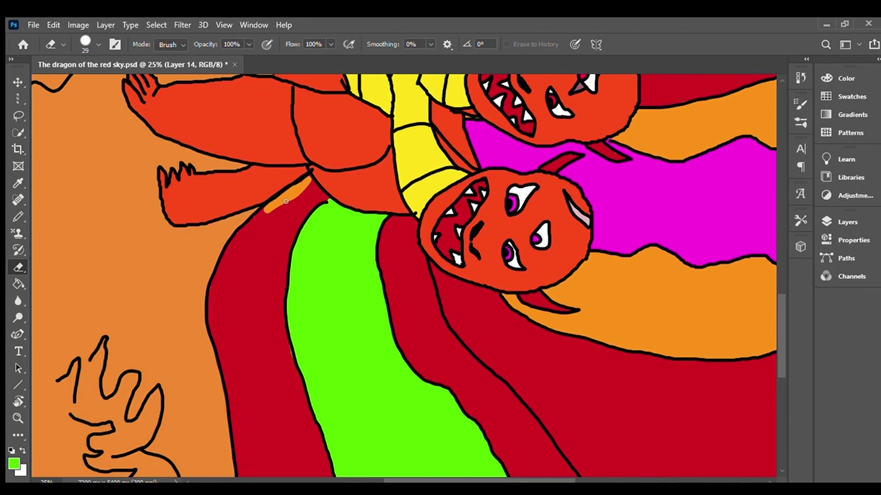
scroll(286, 201, up, 3)
drag(289, 205, 546, 324)
key(b)
Sample orange from the canvas and paint it along the arm's underside and the red band
alt+click(353, 202)
drag(354, 202, 512, 157)
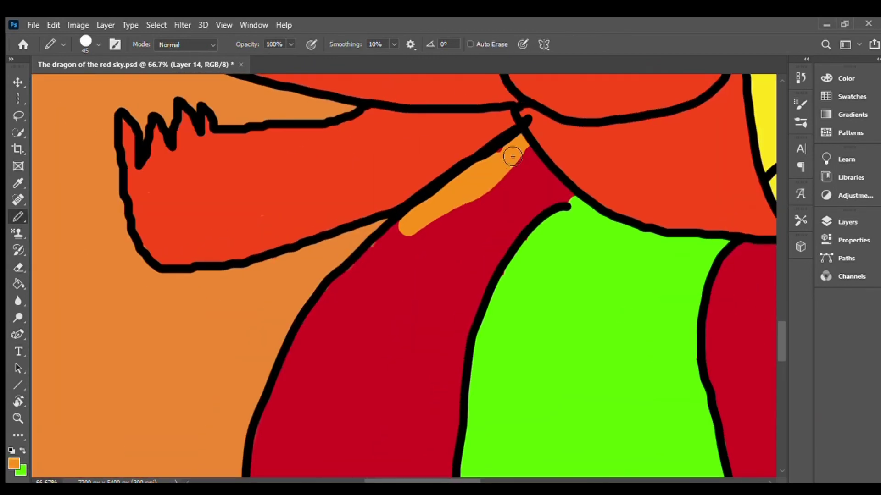
drag(532, 216, 457, 285)
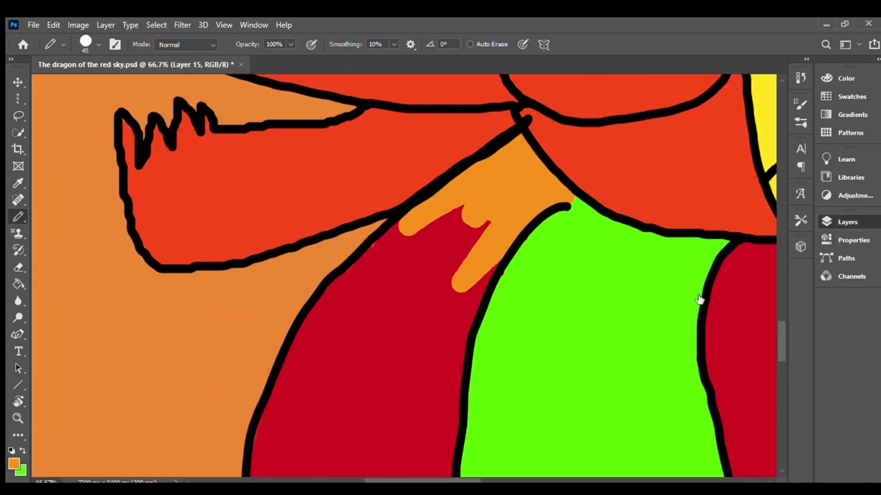
key(ctrl+z)
alt+click(448, 200)
mouse_move(523, 145)
mouse_down()
mouse_move(569, 207)
mouse_move(463, 294)
mouse_move(569, 199)
mouse_up()
drag(573, 110, 502, 202)
drag(546, 133, 473, 195)
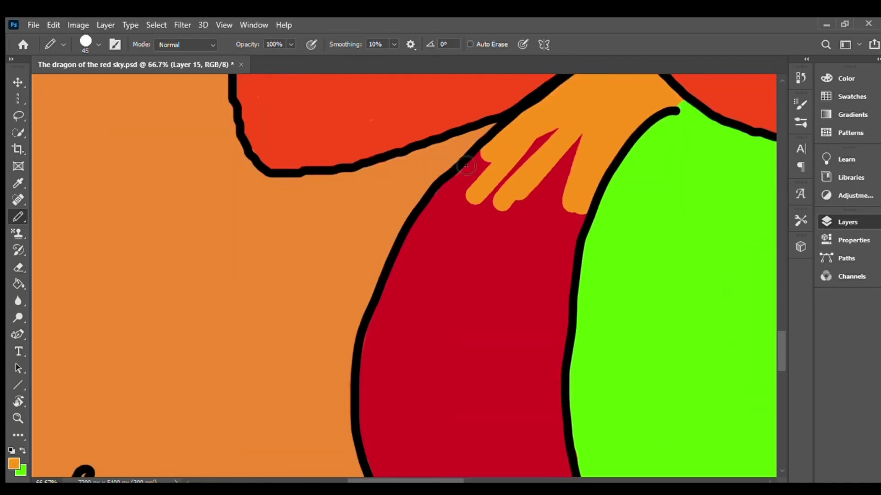
Extend orange finger-shaped strokes down through the red band
scroll(458, 275, up, 5)
scroll(58, 273, down, 6)
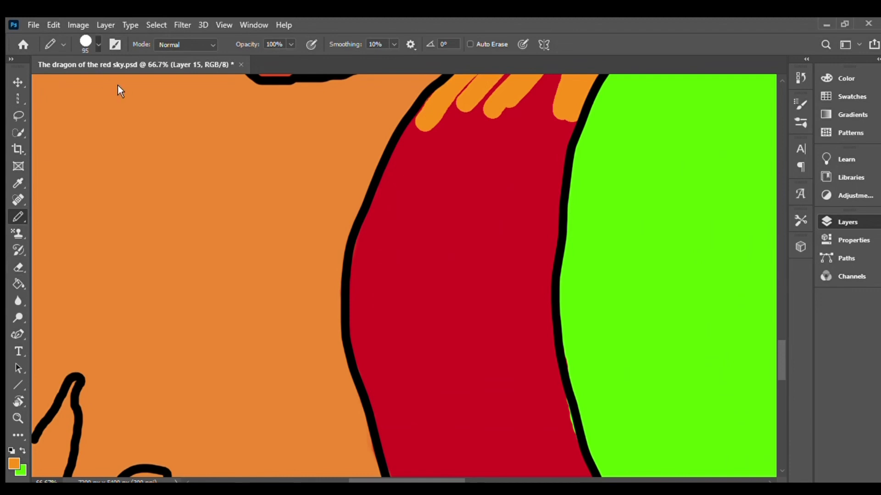
drag(472, 110, 422, 197)
drag(432, 129, 362, 312)
scroll(459, 257, up, 3)
drag(565, 229, 527, 404)
drag(477, 316, 479, 454)
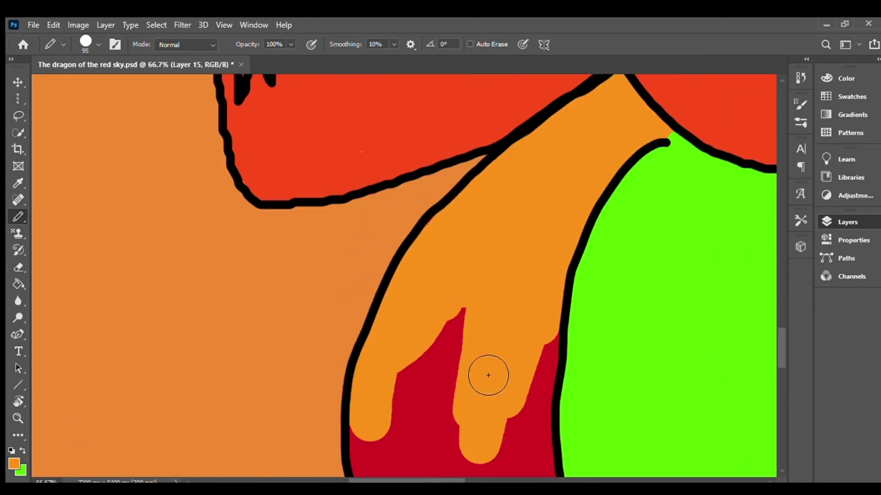
scroll(488, 375, down, 4)
drag(550, 193, 537, 435)
scroll(731, 406, down, 1)
Paint a large orange band over the red beside the green strip
key(e)
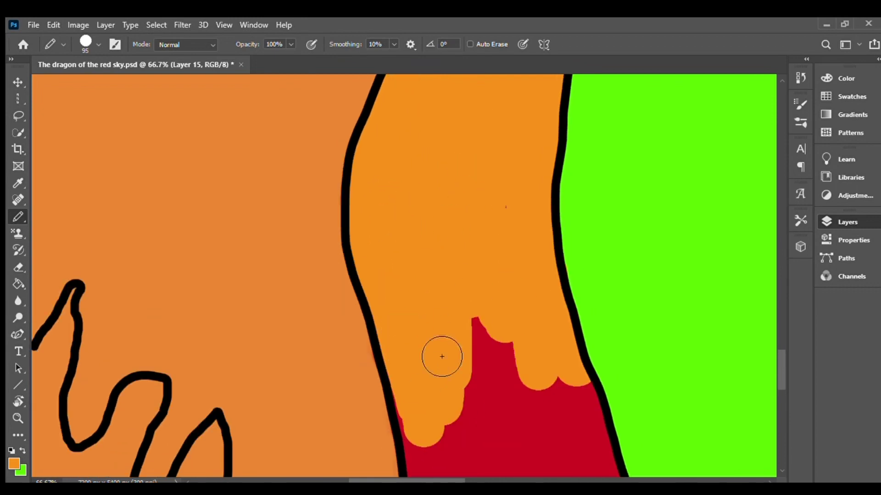
scroll(442, 356, down, 2)
scroll(419, 334, down, 3)
mouse_move(445, 293)
mouse_down()
mouse_move(491, 238)
mouse_move(578, 217)
mouse_move(570, 373)
mouse_up()
scroll(570, 374, down, 4)
mouse_move(315, 256)
mouse_down()
mouse_move(338, 166)
mouse_move(446, 219)
mouse_move(478, 216)
mouse_up()
scroll(478, 216, down, 5)
mouse_move(196, 163)
mouse_down()
mouse_move(320, 248)
mouse_move(539, 337)
mouse_move(580, 458)
mouse_up()
scroll(538, 337, up, 2)
scroll(403, 364, right, 3)
scroll(403, 364, right, 4)
drag(458, 257, 380, 344)
Cover more red strips with orange, including a diagonal orange band
scroll(379, 344, down, 2)
mouse_move(550, 362)
mouse_down()
mouse_move(482, 205)
mouse_move(502, 443)
mouse_move(330, 321)
mouse_up()
scroll(443, 338, up, 2)
scroll(443, 339, right, 4)
mouse_move(424, 186)
mouse_down()
mouse_move(528, 314)
mouse_move(434, 179)
mouse_move(487, 413)
mouse_up()
scroll(541, 409, up, 2)
drag(540, 409, 393, 364)
scroll(535, 428, up, 2)
scroll(534, 429, down, 2)
drag(349, 183, 623, 376)
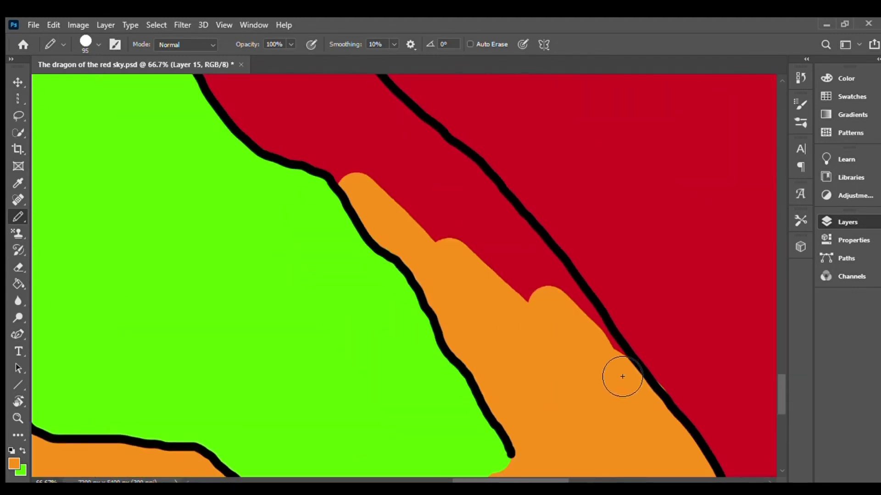
scroll(622, 377, right, 4)
scroll(55, 315, left, 2)
Cover the last leftover red beside the orange band with orange
drag(240, 299, 274, 210)
scroll(273, 210, up, 3)
mouse_move(487, 367)
mouse_down()
mouse_move(544, 384)
mouse_move(408, 167)
mouse_move(418, 129)
mouse_move(472, 275)
mouse_up()
scroll(544, 384, up, 3)
scroll(409, 167, up, 2)
drag(381, 101, 358, 229)
drag(335, 138, 452, 417)
Zoom out to the whole picture and reset the canvas rotation to upright
key(ctrl+minus)
key(ctrl+minus)
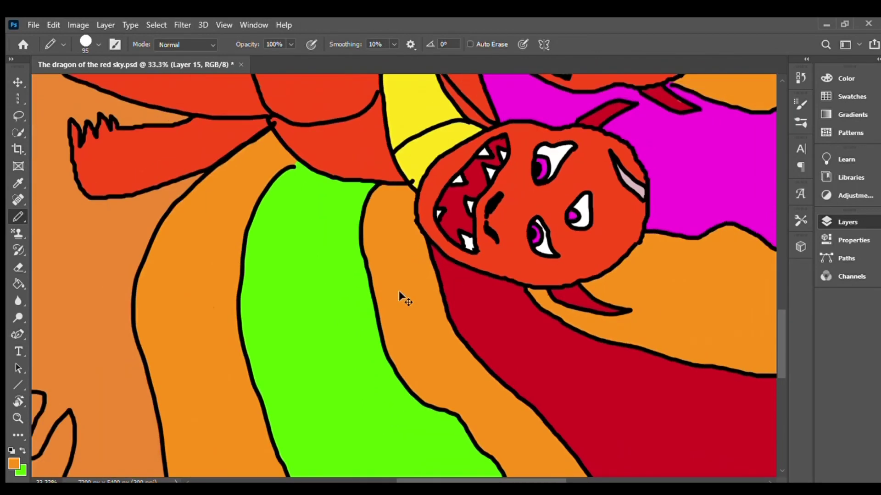
key(ctrl+minus)
key(ctrl+minus)
key(ctrl+minus)
key(r)
key(Escape)
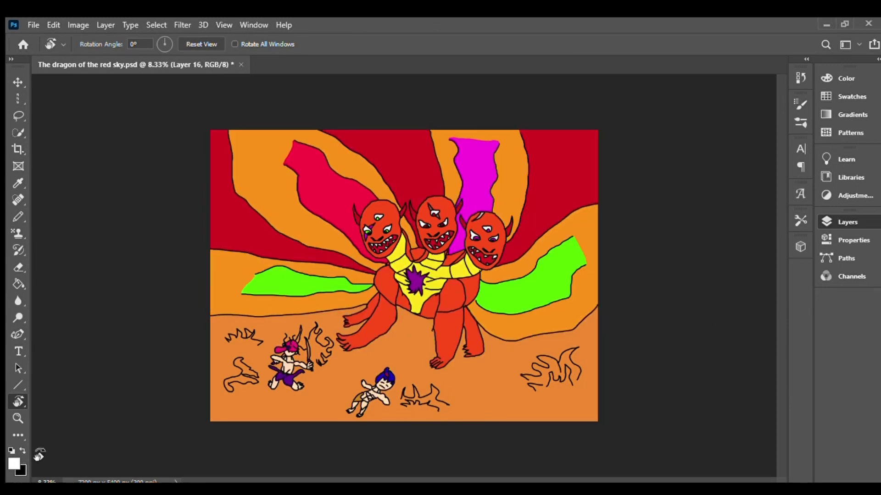
Paint pink clouds over the left and right red sky bands with a cloud-textured brush
key(i)
key(b)
key(shift+b)
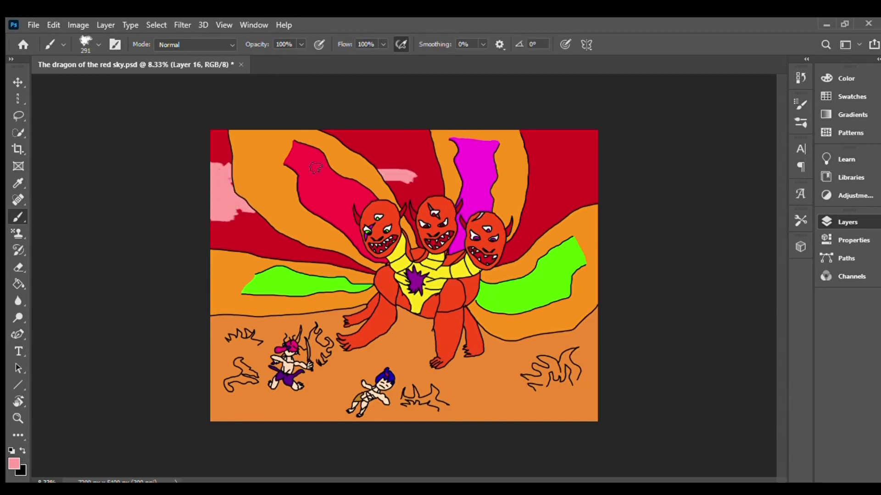
drag(370, 160, 415, 184)
drag(528, 215, 592, 179)
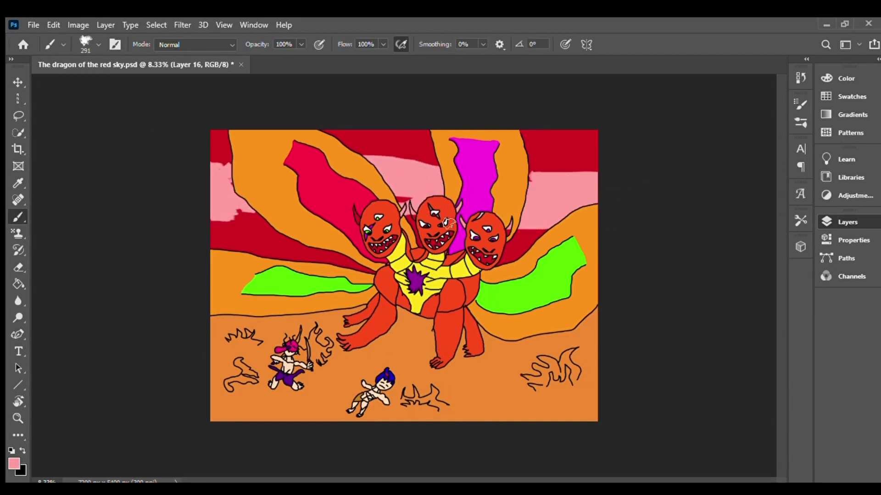
Add muted rose clouds at the sky's top-left and sample pale pinks for highlights
key(i)
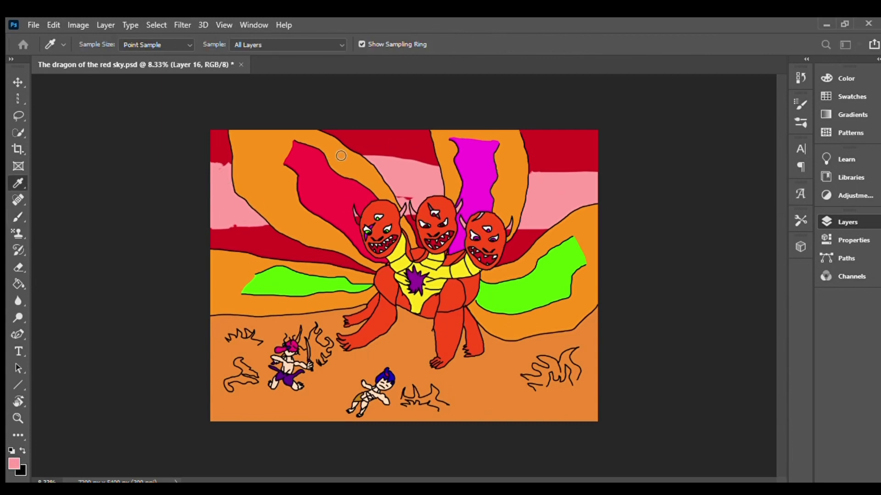
click(211, 163)
key(b)
drag(215, 163, 232, 168)
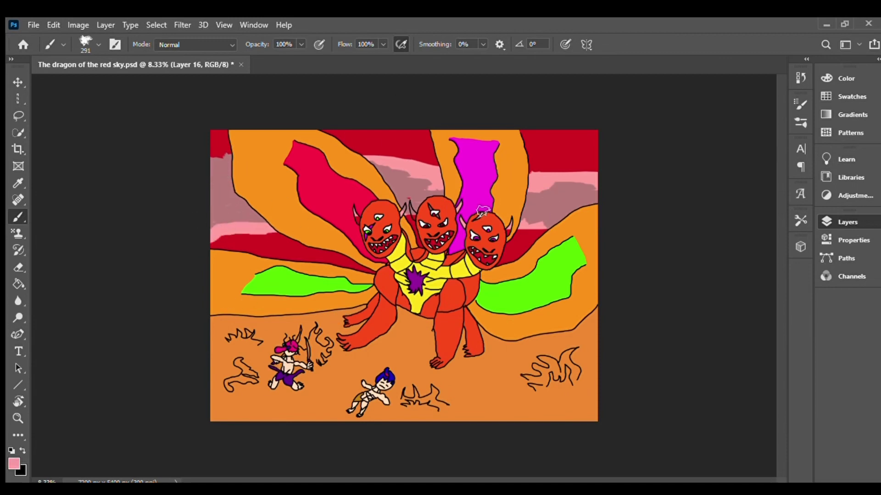
alt+click(395, 131)
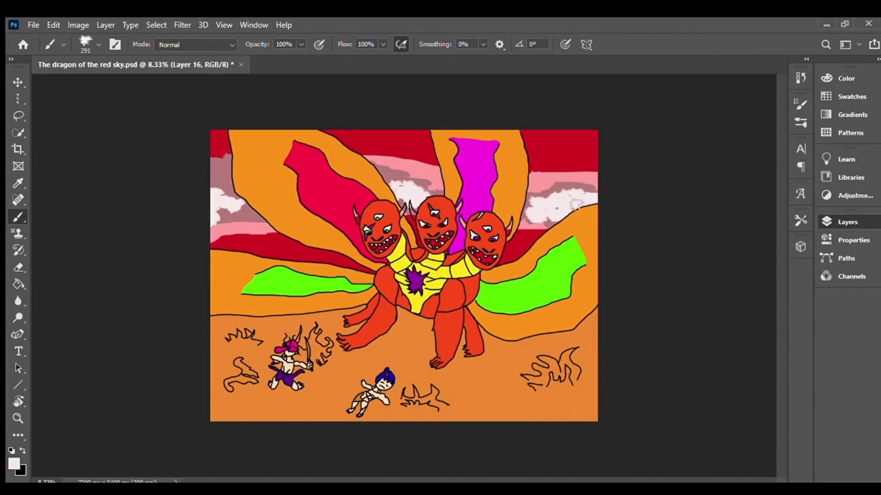
alt+click(404, 186)
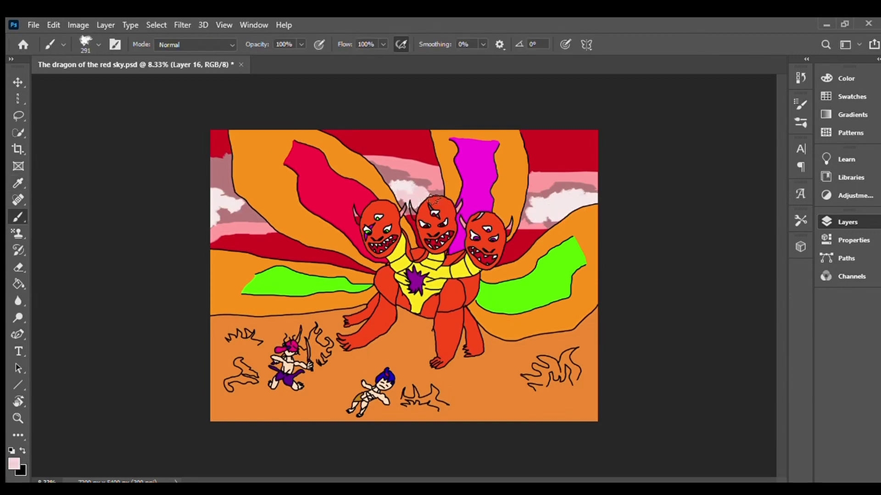
key(alt)
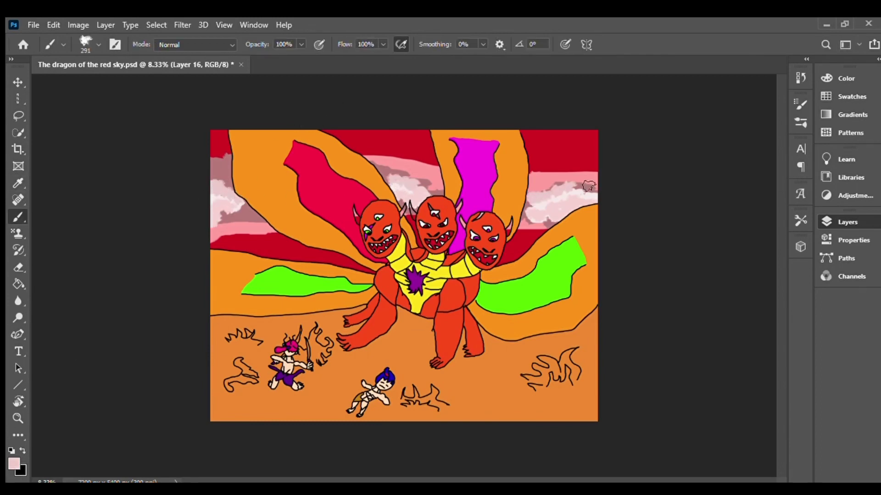
Zoom in on the dragon horns and sample pure white from a horn
scroll(400, 449, up, 2)
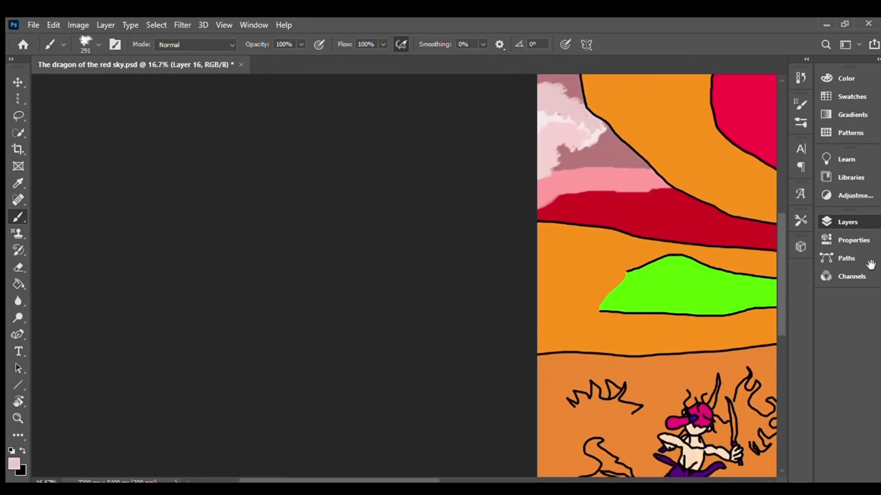
scroll(266, 279, up, 3)
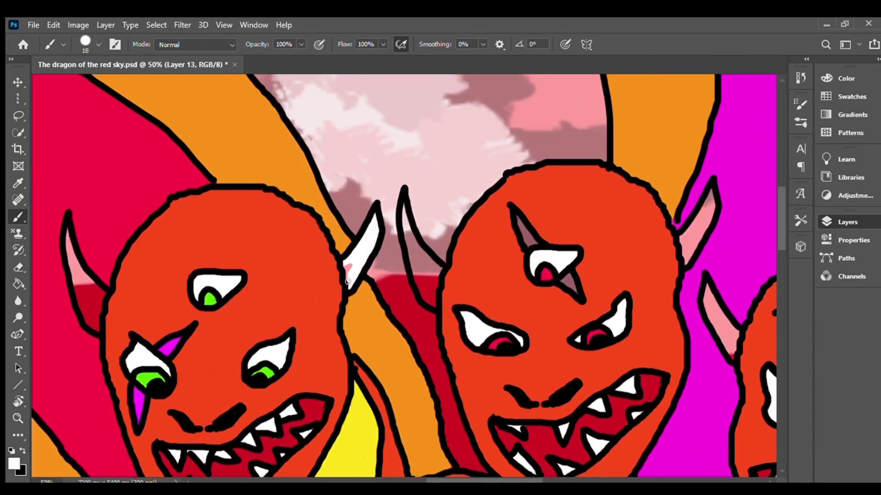
drag(347, 280, 347, 266)
scroll(407, 173, down, 2)
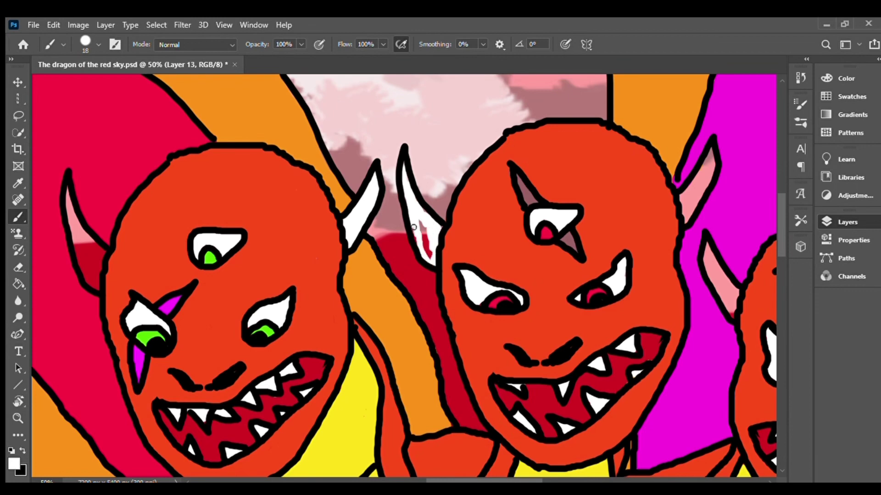
scroll(277, 207, left, 5)
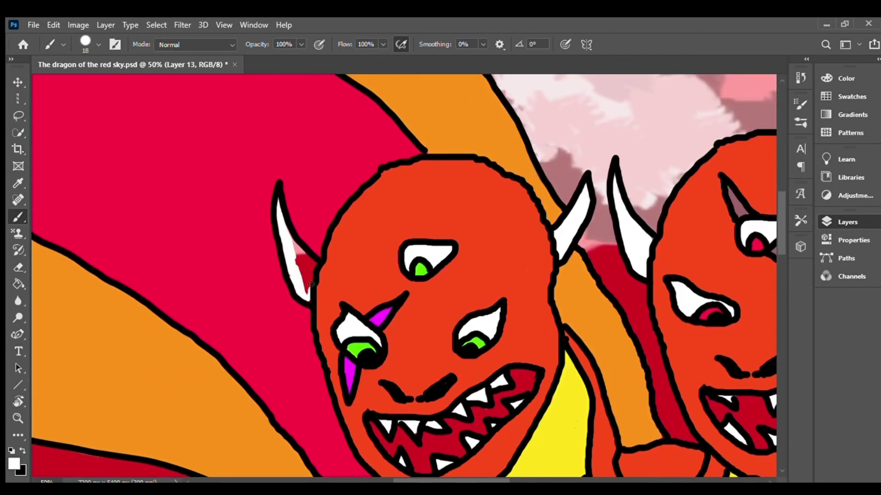
scroll(305, 265, right, 10)
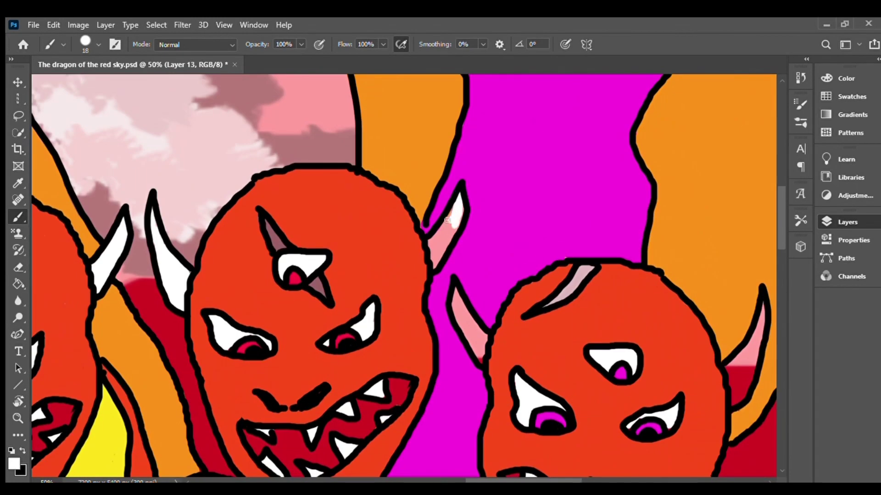
alt+click(441, 238)
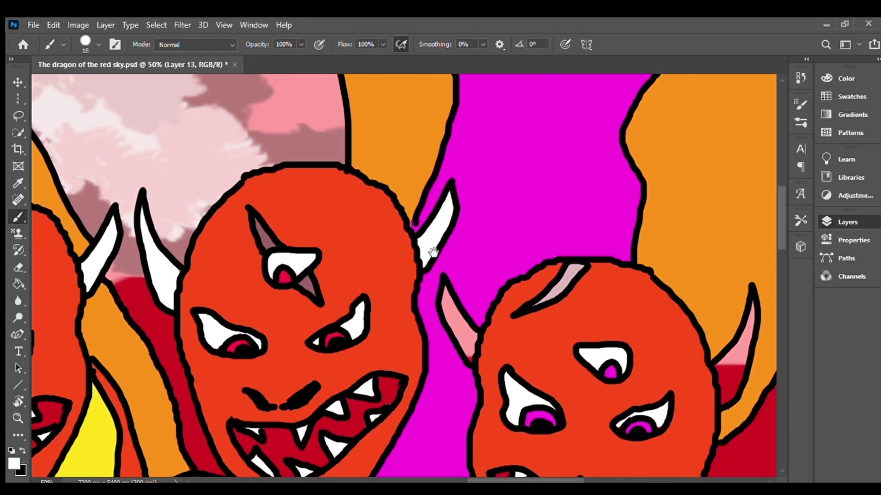
Cover the pink smudges on the horn tips with white, then zoom back out
scroll(413, 257, left, 4)
scroll(286, 331, up, 5)
drag(285, 330, 540, 302)
scroll(528, 312, right, 3)
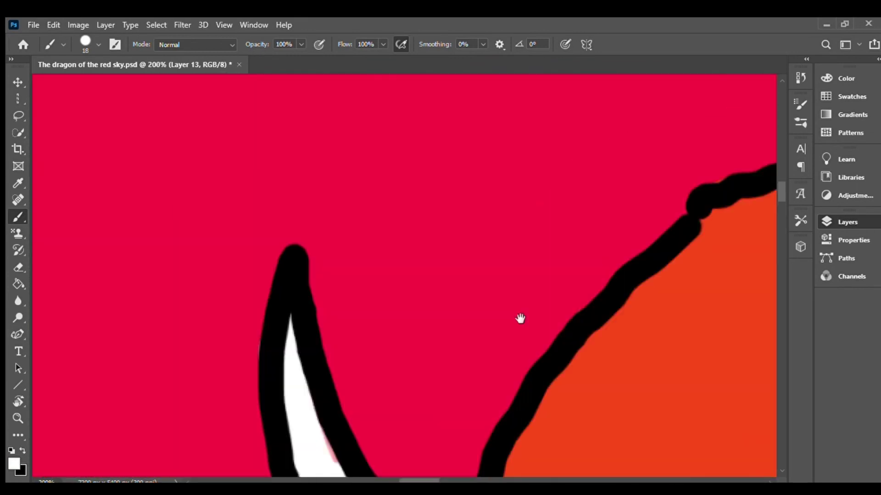
scroll(519, 319, right, 3)
scroll(226, 417, right, 3)
scroll(341, 265, right, 3)
scroll(342, 303, down, 3)
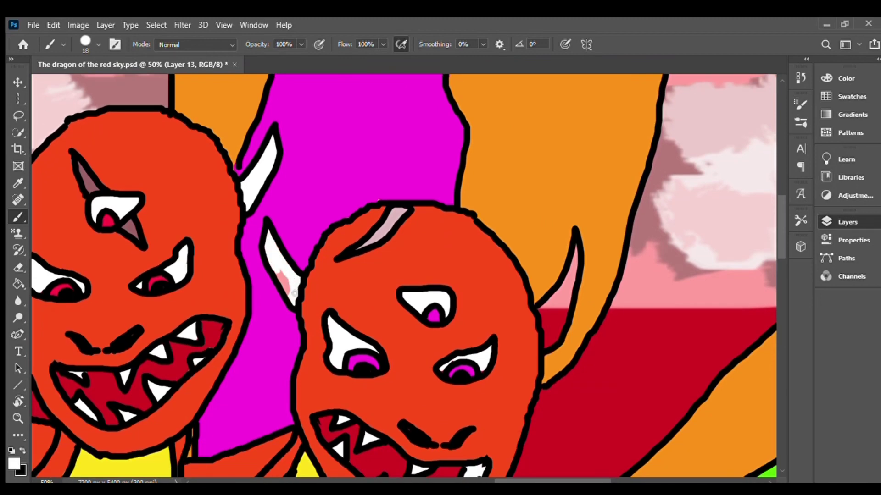
scroll(278, 260, down, 1)
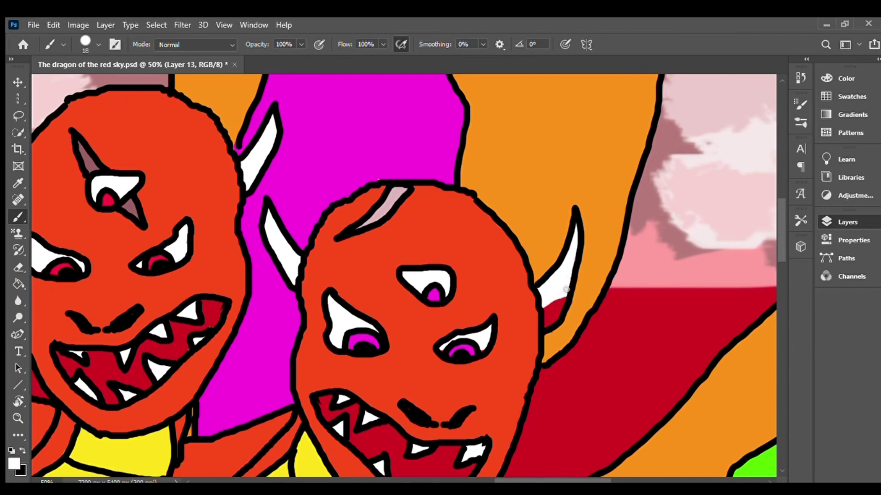
scroll(550, 315, down, 1)
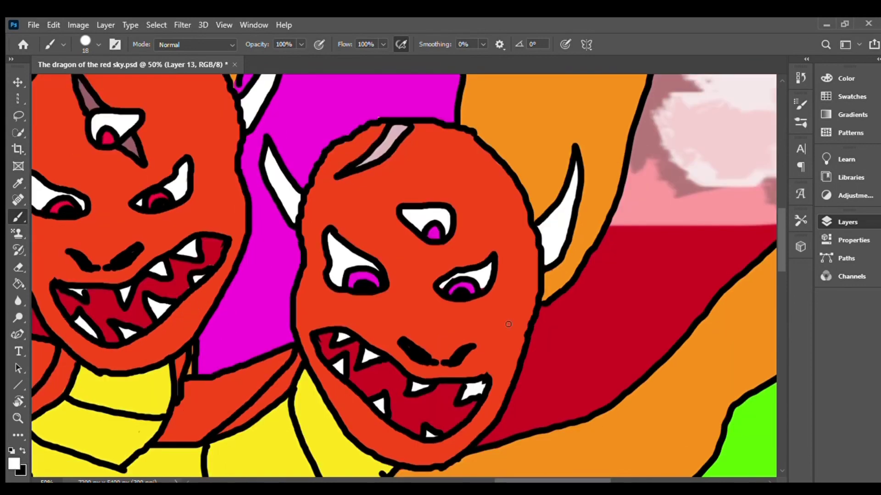
scroll(546, 312, down, 2)
scroll(542, 308, down, 1)
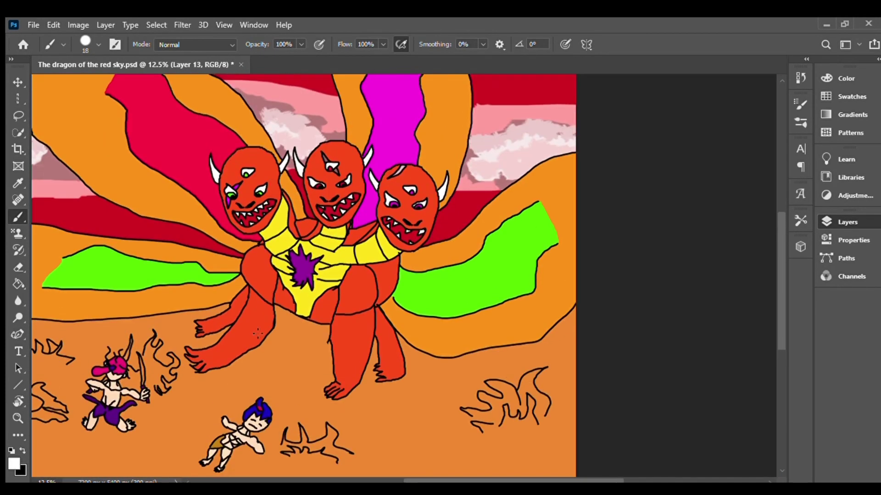
Bucket-fill the beige ground under the dragon and warriors with solid grass green
key(ctrl+shift+alt+n)
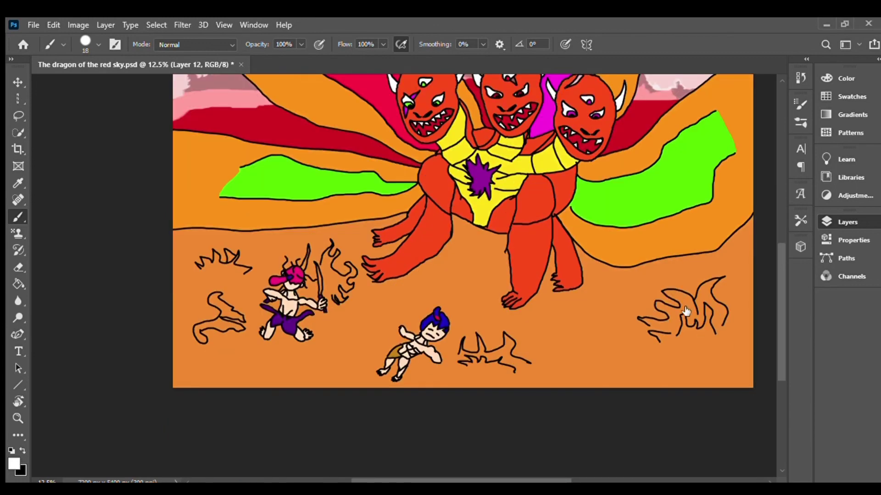
key(i)
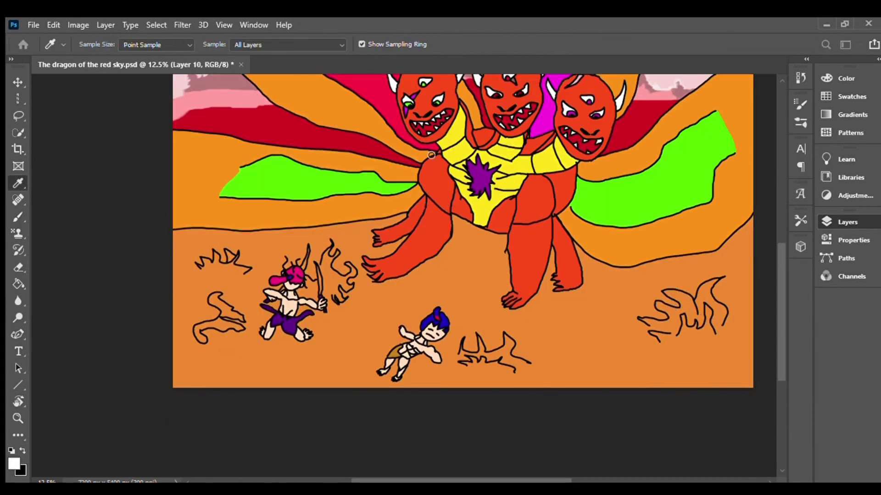
click(432, 155)
key(b)
key(g)
scroll(169, 367, down, 2)
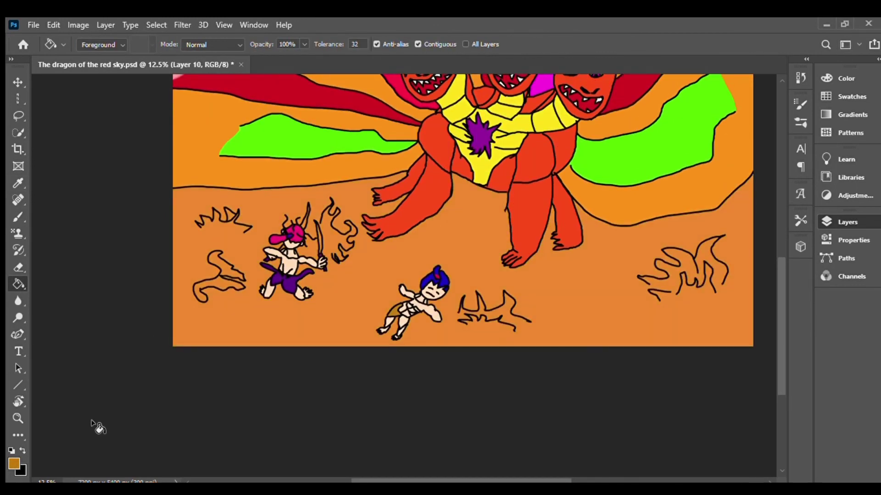
key(i)
key(g)
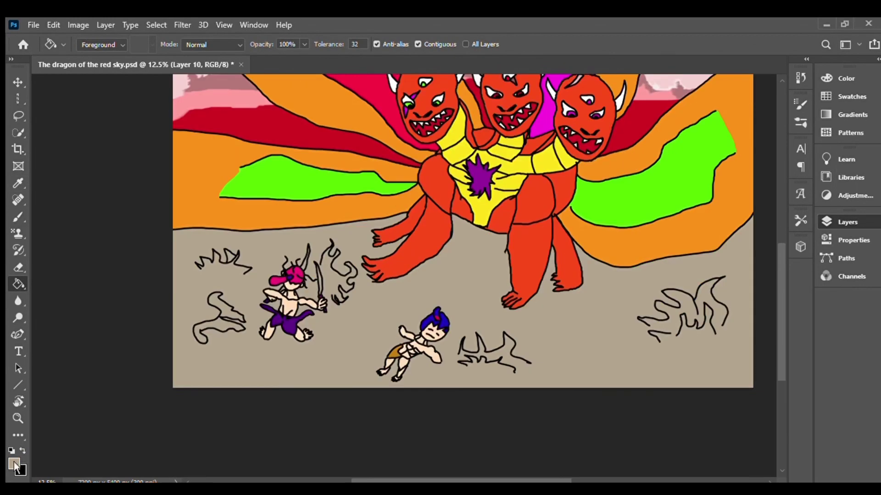
key(i)
key(g)
click(463, 286)
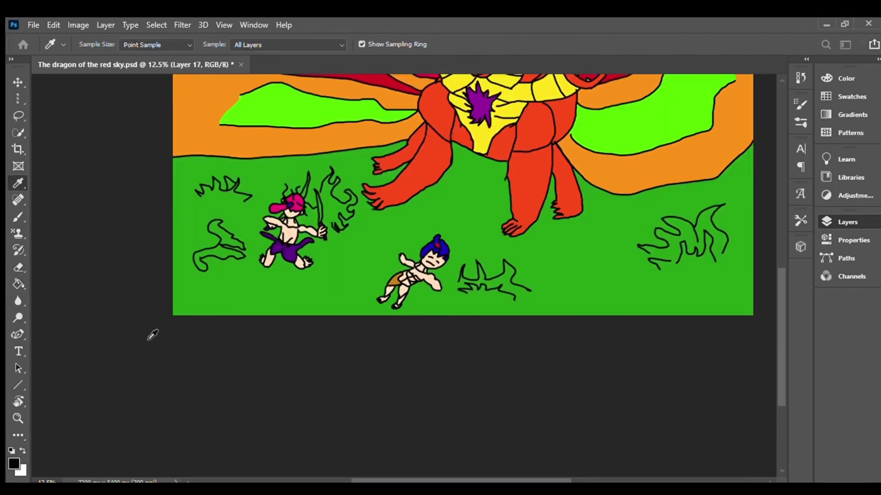
click(18, 216)
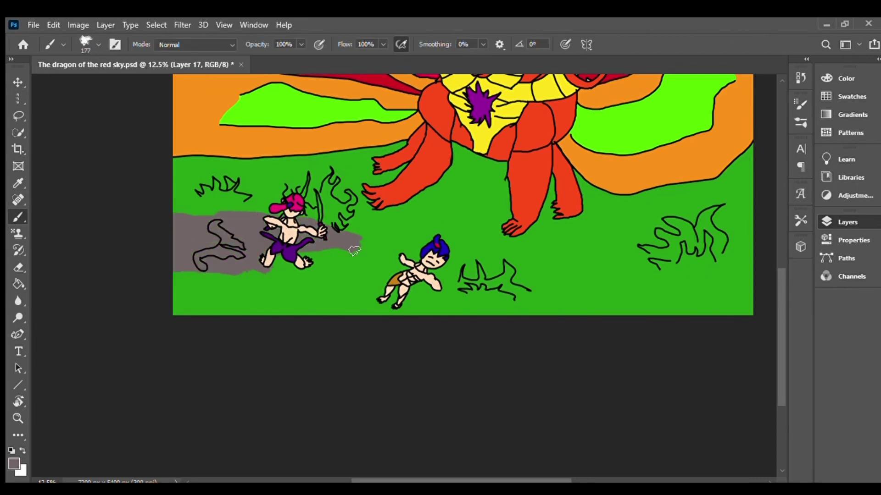
Brush a broad grey path under the blue-haired warrior toward the lower-right edge
mouse_move(354, 250)
mouse_down()
mouse_move(247, 280)
mouse_move(399, 297)
mouse_up()
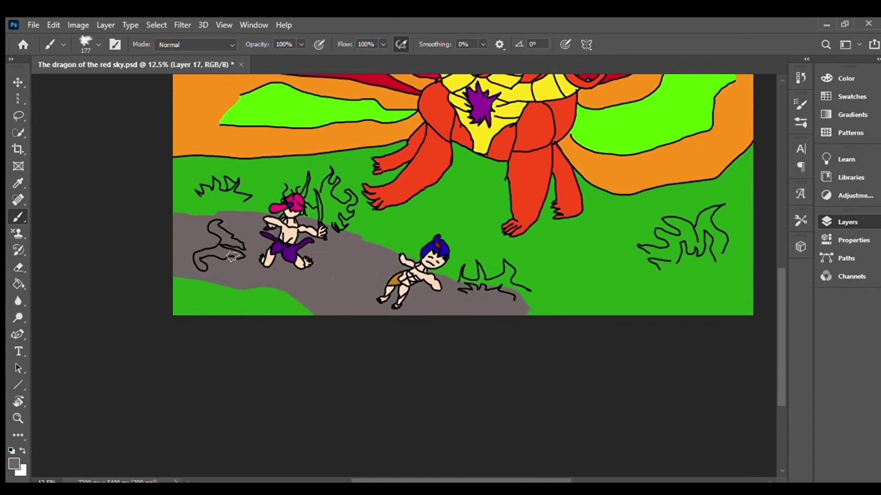
scroll(500, 330, right, 5)
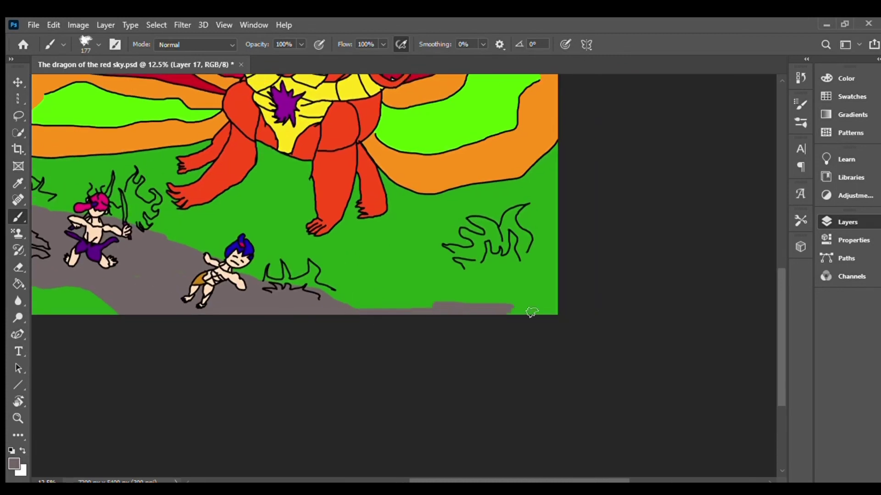
scroll(459, 312, left, 2)
scroll(316, 271, up, 2)
scroll(316, 272, left, 2)
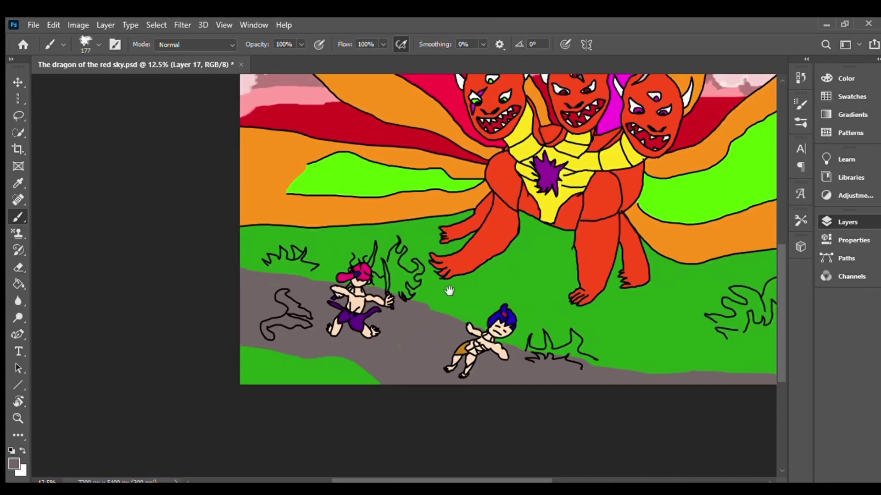
Paint the path's grey over the stray green mark on the path
key(i)
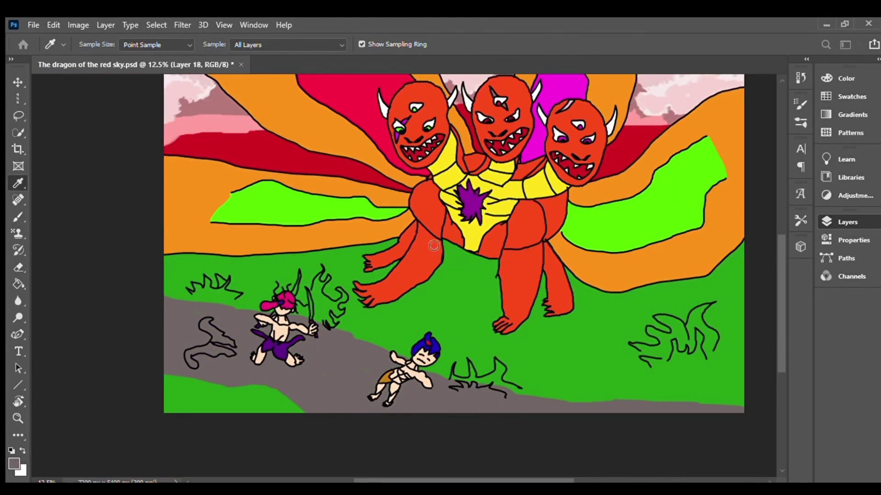
click(330, 106)
key(b)
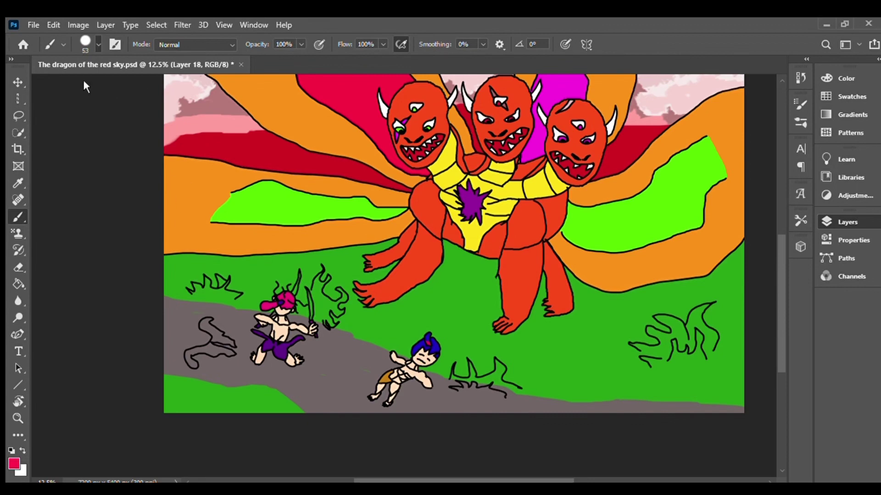
scroll(264, 303, up, 2)
scroll(264, 303, up, 1)
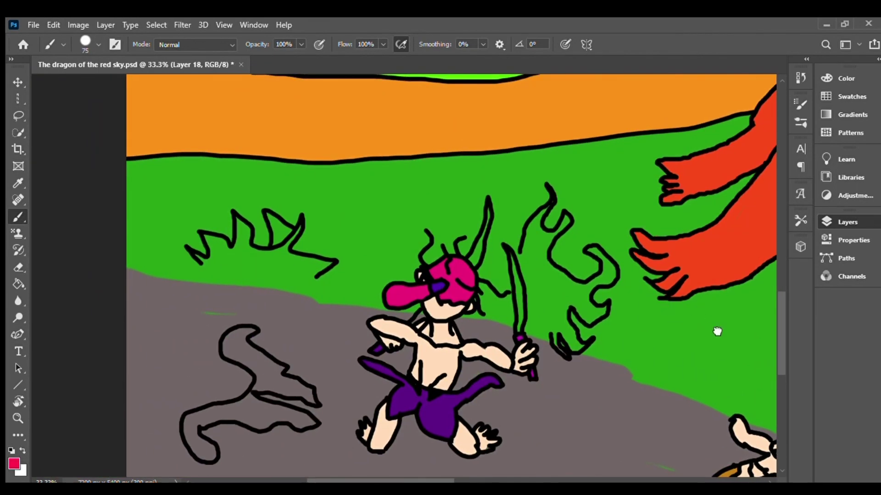
alt+click(226, 315)
drag(193, 313, 236, 313)
Colour the left grass tuft with sampled magenta plus darker and lighter purples
alt+click(435, 224)
mouse_move(356, 232)
mouse_down()
mouse_move(555, 197)
mouse_move(381, 210)
mouse_move(500, 226)
mouse_move(433, 211)
mouse_up()
alt+click(555, 197)
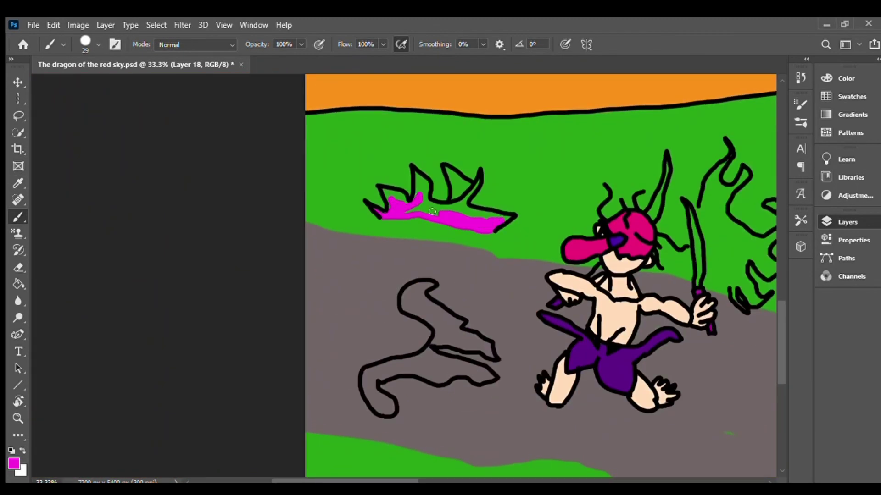
scroll(457, 211, up, 2)
alt+click(459, 190)
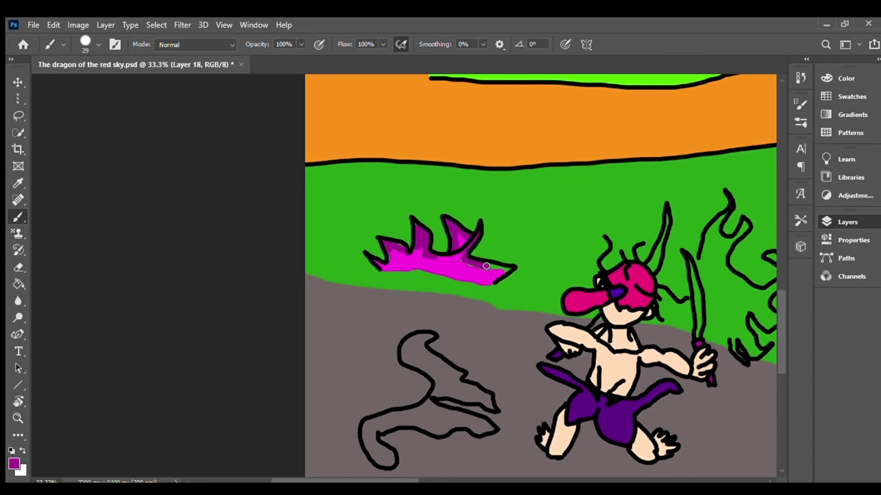
alt+click(389, 266)
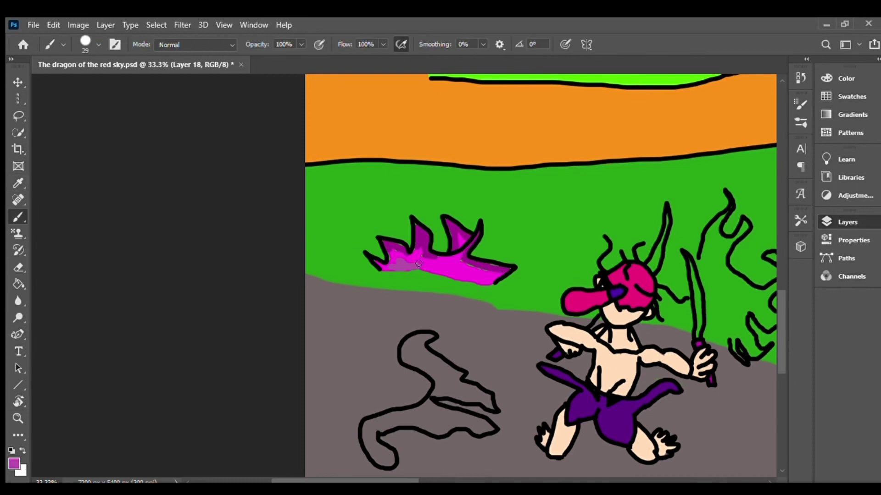
Fill the warrior's sword blade with bright magenta
mouse_move(484, 283)
mouse_down()
mouse_move(220, 275)
mouse_move(141, 197)
mouse_up()
alt+click(73, 221)
scroll(335, 285, up, 2)
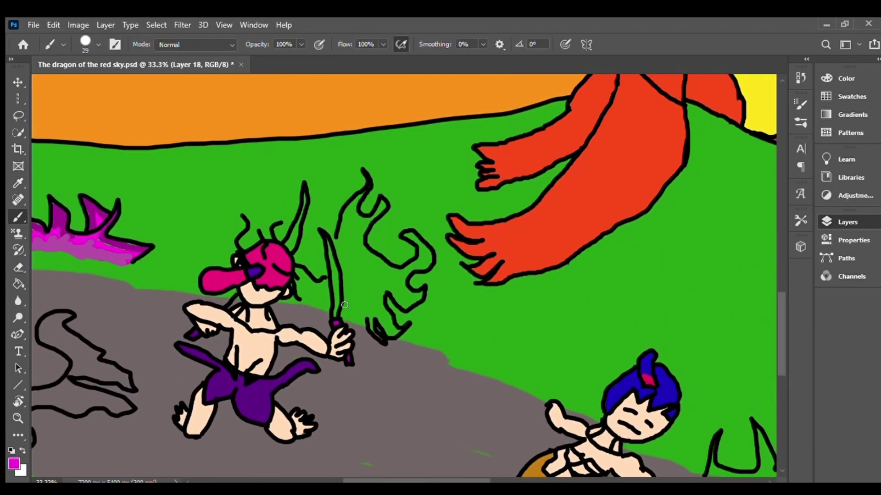
drag(338, 347, 337, 307)
scroll(336, 307, down, 2)
key(d)
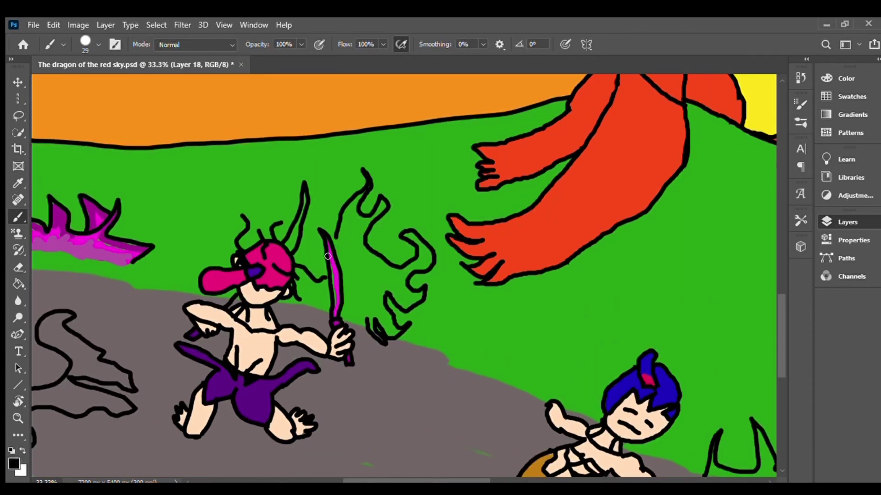
Paint blue strokes along the pink-haired warrior's horn
scroll(331, 304, up, 2)
scroll(330, 322, down, 1)
scroll(328, 386, up, 1)
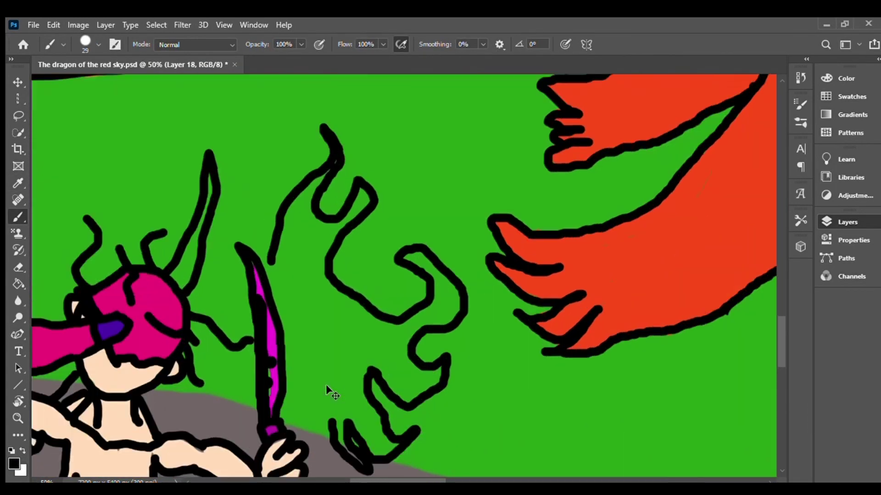
scroll(328, 387, up, 1)
scroll(477, 323, up, 1)
scroll(477, 322, left, 2)
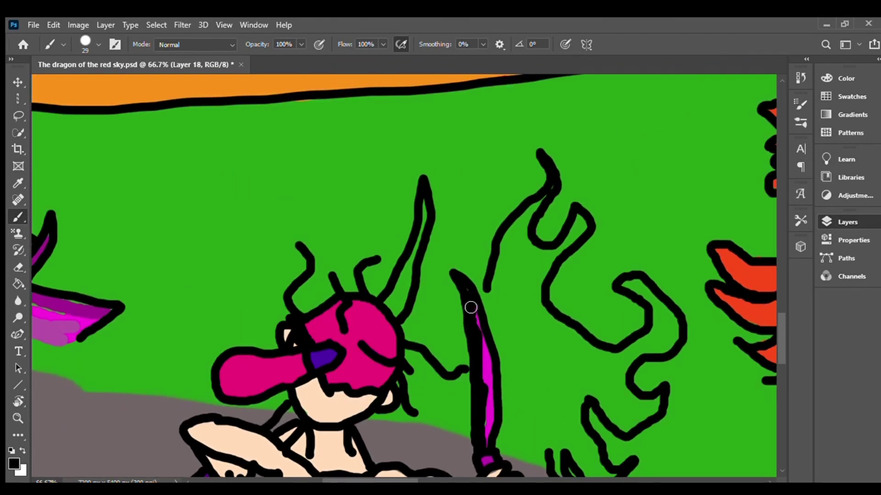
scroll(471, 307, down, 2)
scroll(473, 275, up, 1)
key(i)
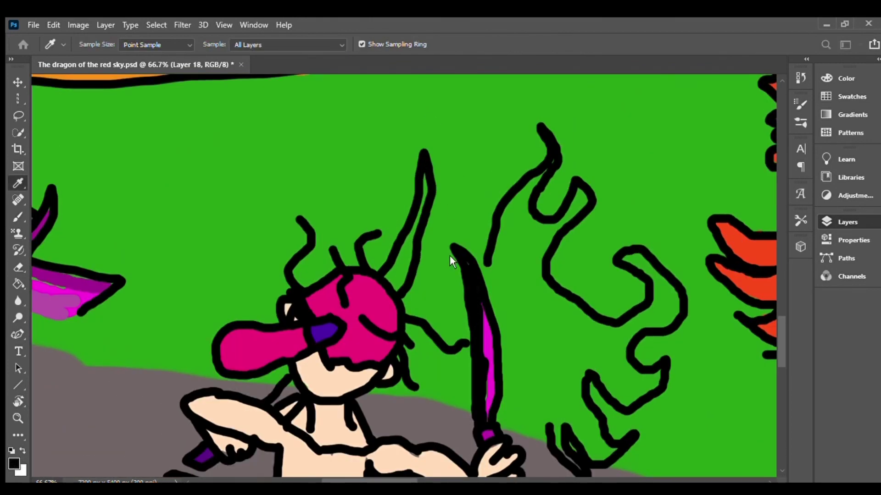
key(b)
scroll(450, 261, down, 2)
drag(296, 309, 275, 331)
scroll(294, 321, up, 1)
mouse_move(396, 255)
mouse_down()
mouse_move(412, 223)
mouse_move(425, 146)
mouse_up()
Add purple along the horn for a blue-violet fill and save the file
key(i)
key(b)
scroll(450, 152, up, 1)
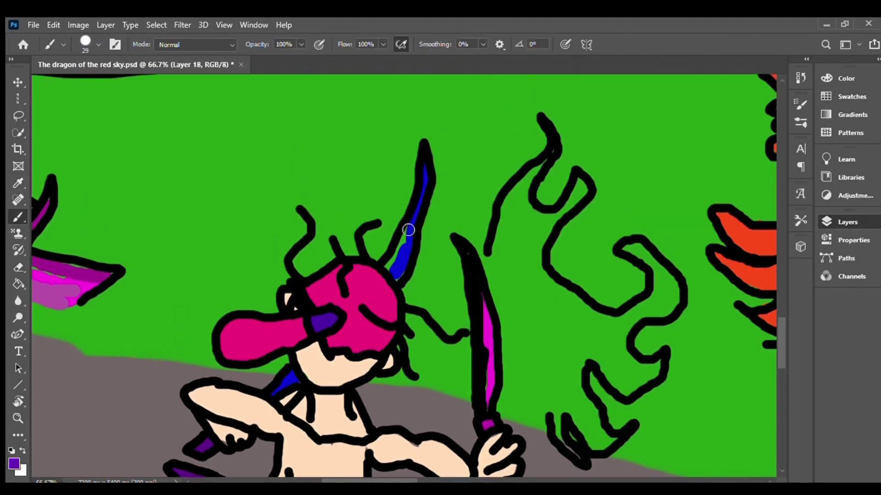
drag(399, 271, 413, 223)
key(e)
scroll(408, 190, down, 4)
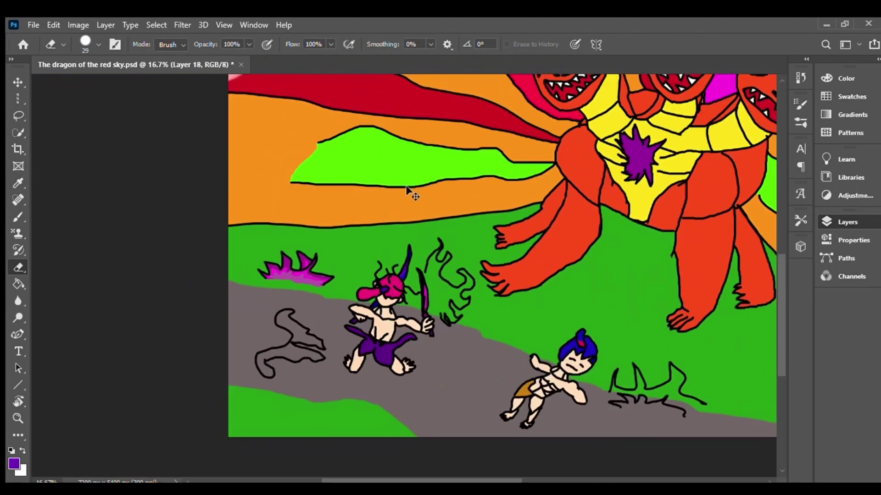
scroll(409, 191, up, 1)
key(ctrl+s)
Sample yellow-green and brush it into the curling outline left of the pink-haired warrior
drag(381, 357, 516, 426)
key(i)
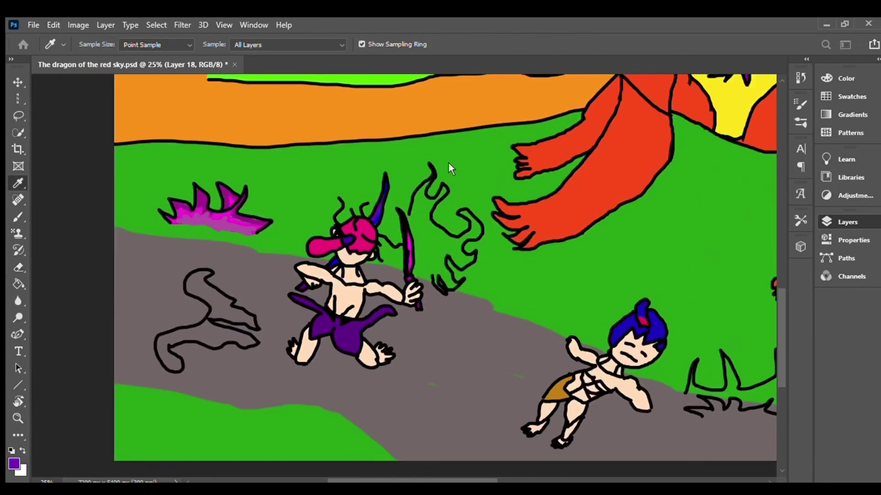
key(b)
scroll(176, 333, down, 1)
drag(169, 323, 176, 332)
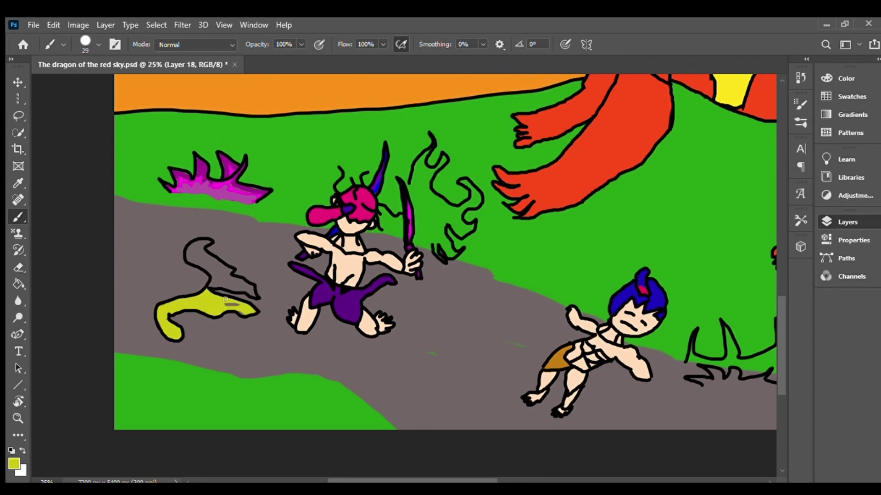
scroll(225, 300, up, 2)
drag(214, 357, 203, 333)
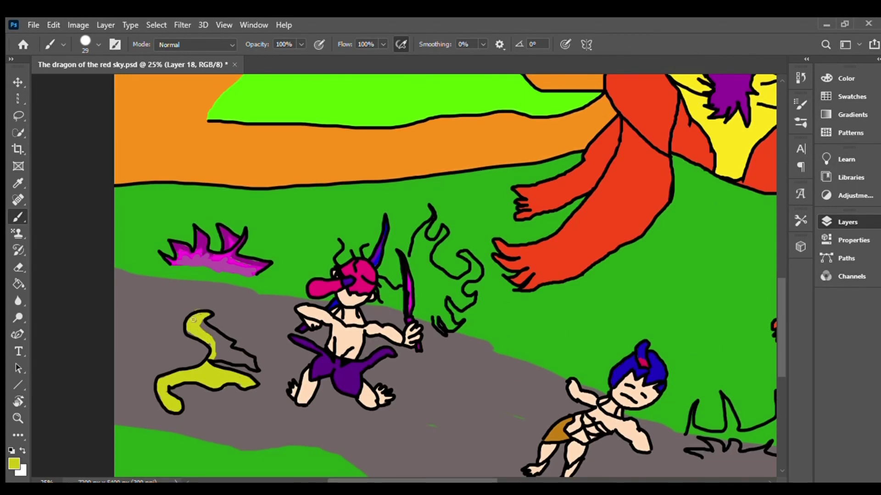
scroll(218, 335, up, 3)
scroll(118, 299, down, 2)
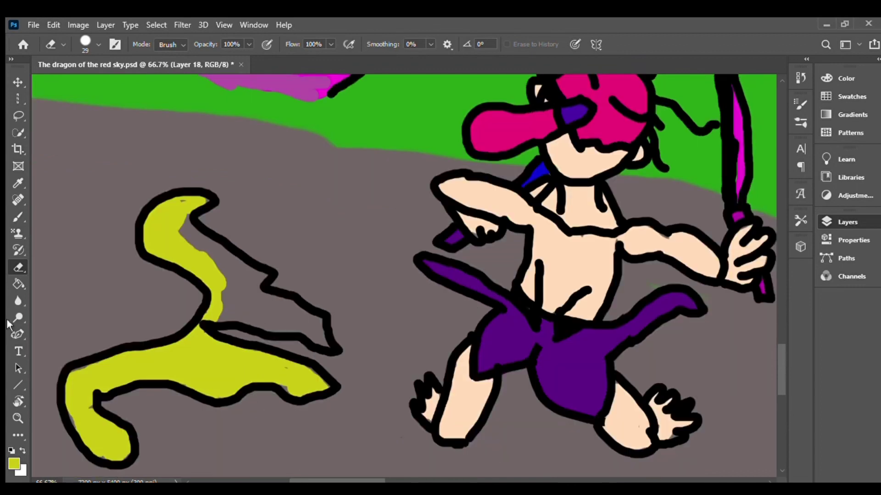
scroll(315, 385, up, 1)
mouse_move(208, 367)
mouse_down()
mouse_move(188, 268)
mouse_move(236, 334)
mouse_move(216, 334)
mouse_up()
scroll(310, 305, down, 2)
On a new layer, brush a sampled red blood pool beneath the warrior's hand, then merge down
scroll(183, 367, right, 5)
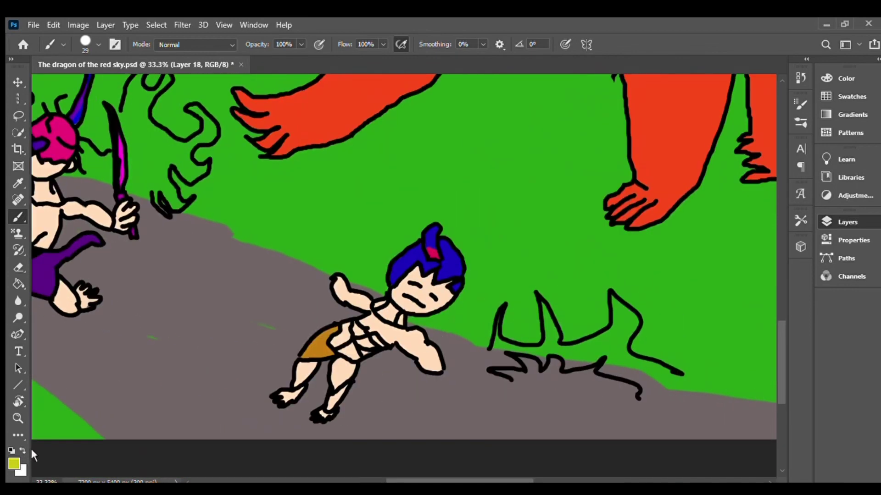
click(11, 451)
key(i)
click(386, 93)
key(b)
key(ctrl+shift+alt+n)
scroll(669, 299, down, 1)
drag(378, 339, 443, 357)
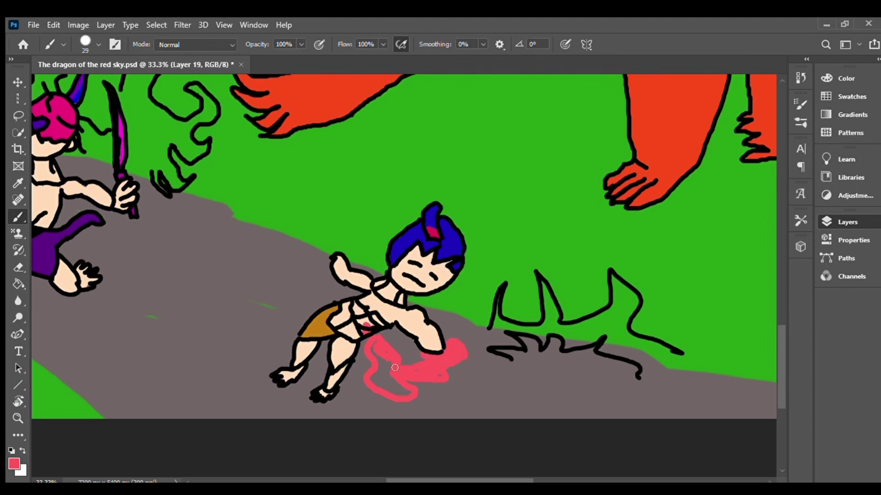
drag(397, 392, 383, 376)
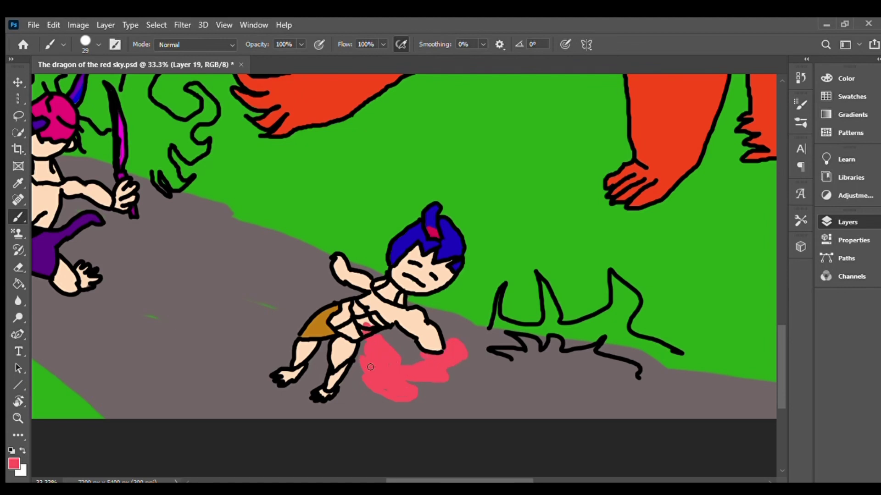
key(ctrl+e)
Darken the middle of the blood pool with a deeper sampled red
scroll(701, 327, up, 2)
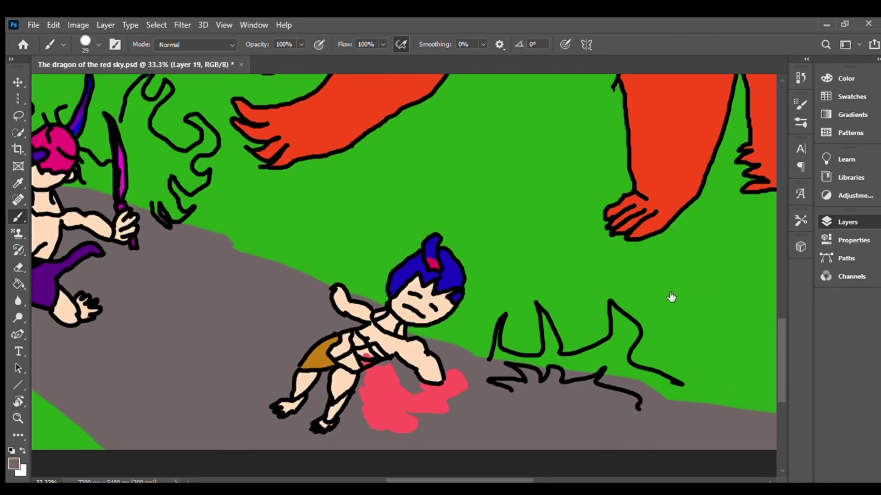
key(i)
scroll(458, 229, down, 1)
click(367, 316)
key(b)
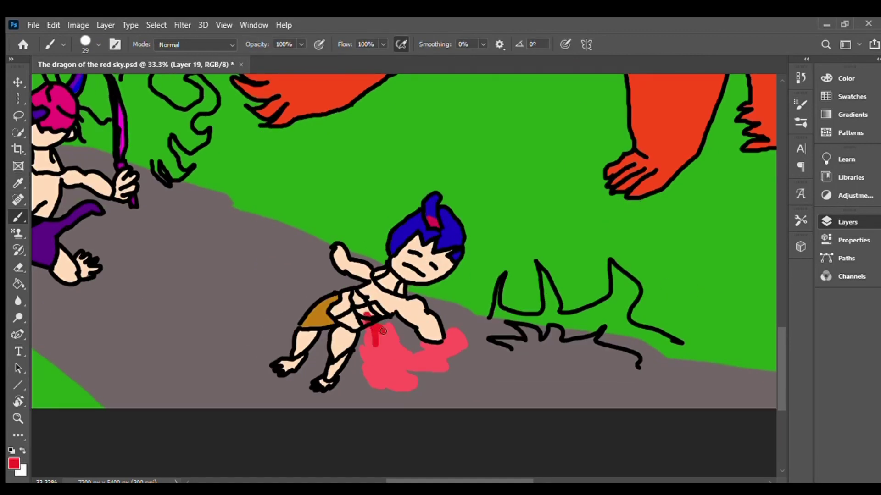
mouse_move(383, 331)
mouse_down()
mouse_move(390, 368)
mouse_move(448, 337)
mouse_up()
scroll(358, 333, down, 1)
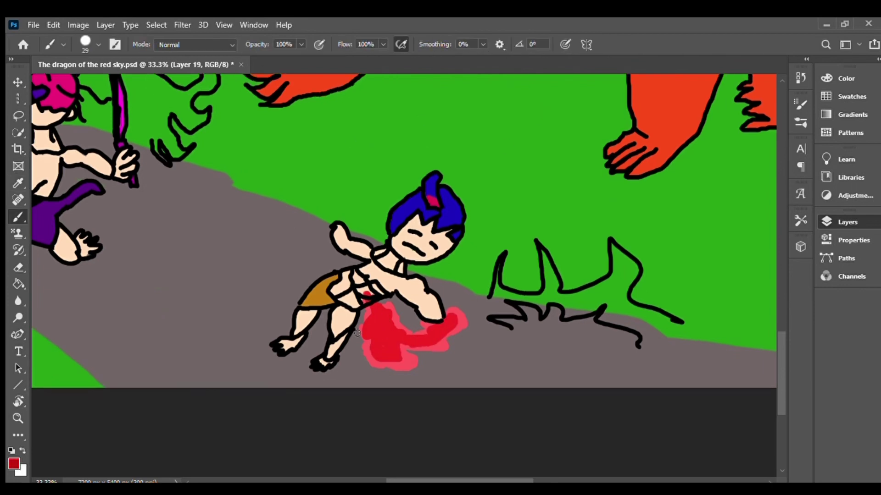
drag(376, 319, 394, 344)
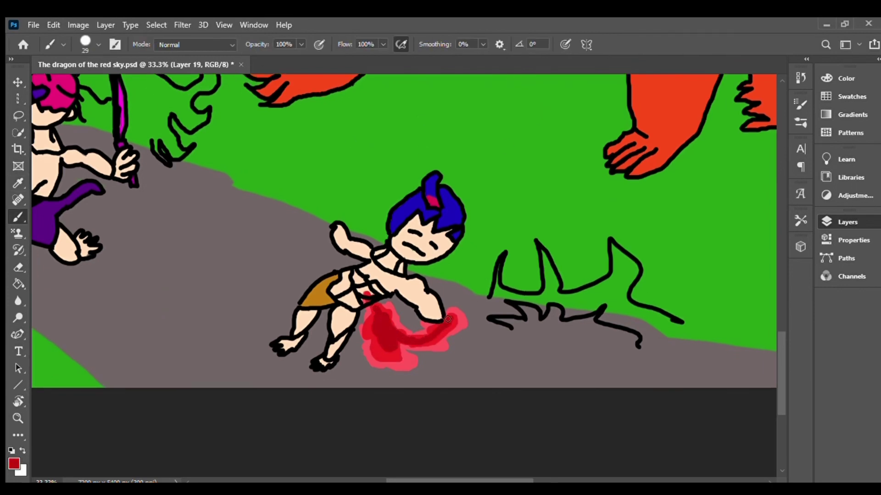
scroll(448, 320, down, 1)
mouse_move(295, 448)
mouse_down()
mouse_move(459, 148)
mouse_move(527, 228)
mouse_up()
scroll(417, 246, up, 3)
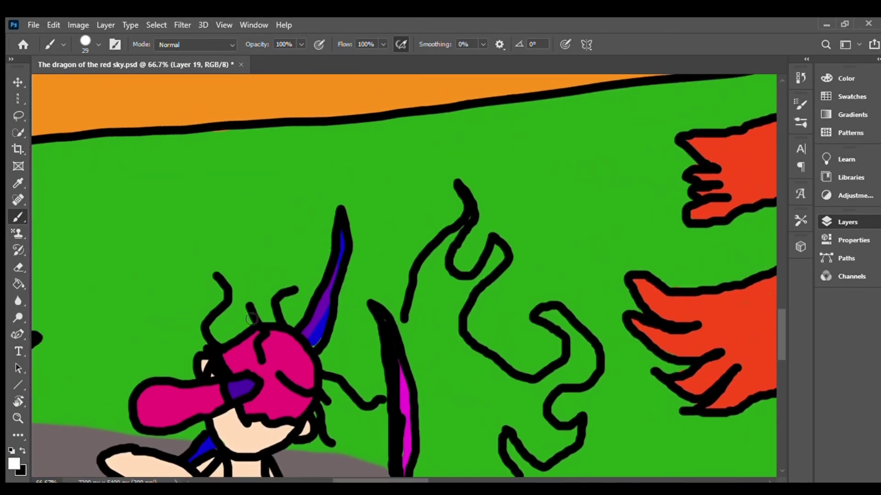
Paint purple into the tuft's left side, then blue over it
key(alt)
drag(408, 328, 445, 309)
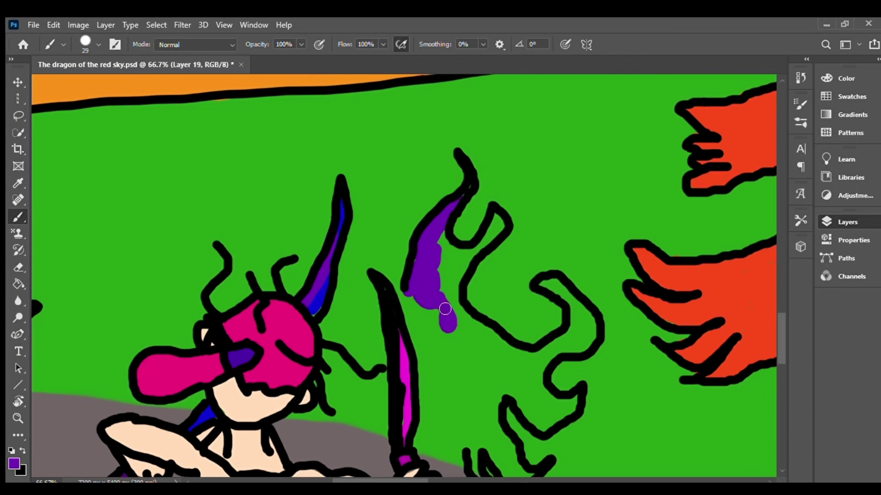
alt+click(325, 304)
mouse_move(447, 241)
mouse_down()
mouse_move(500, 221)
mouse_move(448, 277)
mouse_move(470, 316)
mouse_up()
Paint magenta down the tuft and sample a darker magenta from it
scroll(449, 277, down, 2)
alt+click(409, 349)
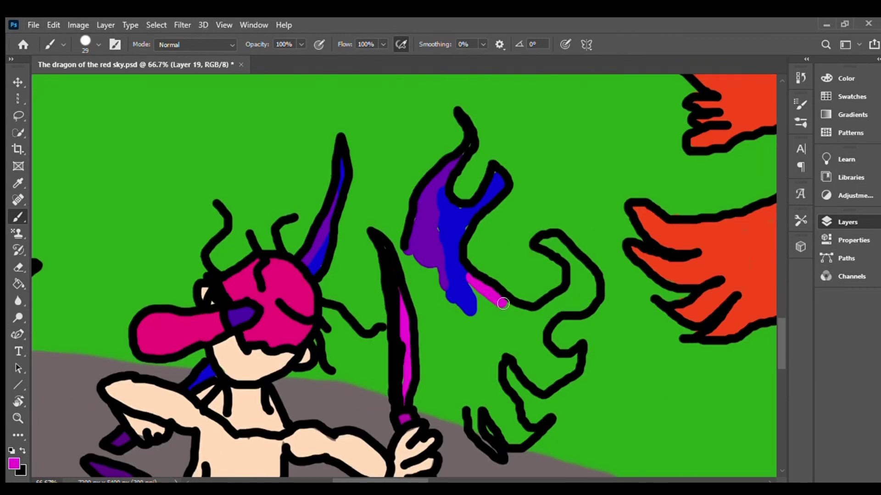
mouse_move(470, 278)
mouse_down()
mouse_move(538, 314)
mouse_move(549, 360)
mouse_move(487, 334)
mouse_move(498, 413)
mouse_move(514, 443)
mouse_move(470, 307)
mouse_move(468, 321)
mouse_move(523, 319)
mouse_move(493, 328)
mouse_move(474, 390)
mouse_move(472, 317)
mouse_move(501, 406)
mouse_move(431, 416)
mouse_up()
scroll(468, 322, down, 1)
alt+click(387, 413)
Try the softening and smudge tools in the toolbar, then return to the Brush
key(s)
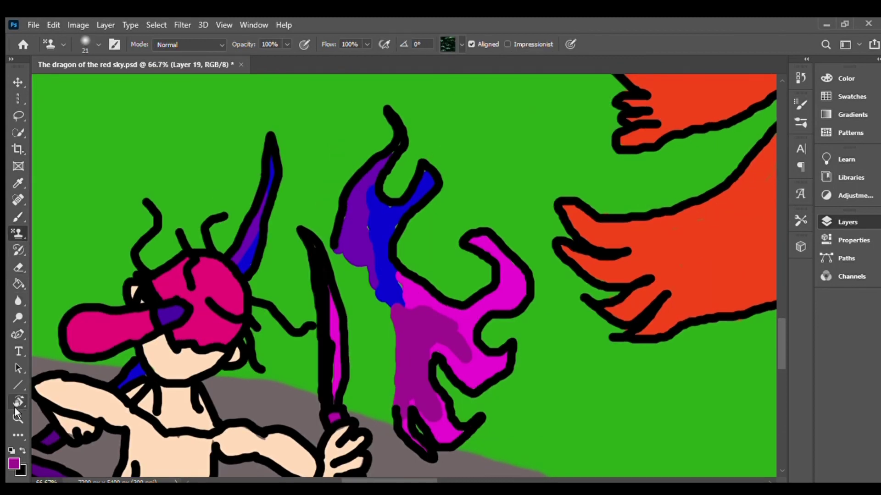
key(r)
click(18, 368)
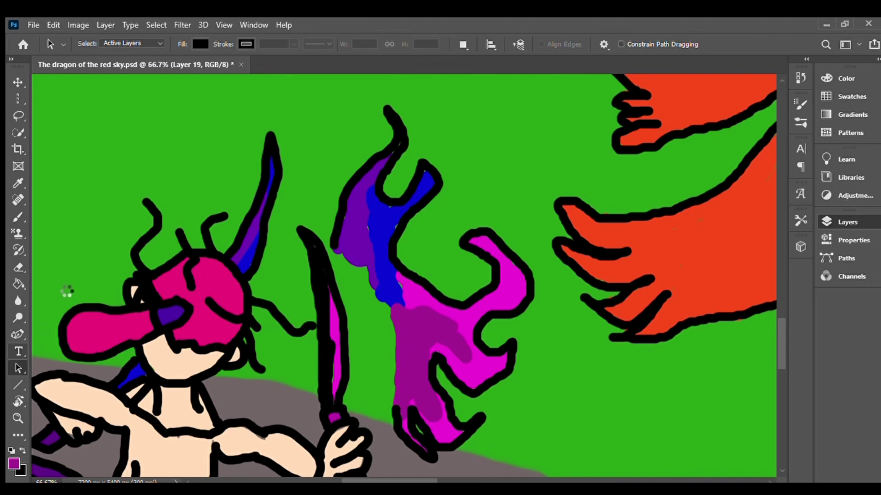
click(20, 321)
click(19, 301)
click(20, 285)
click(20, 301)
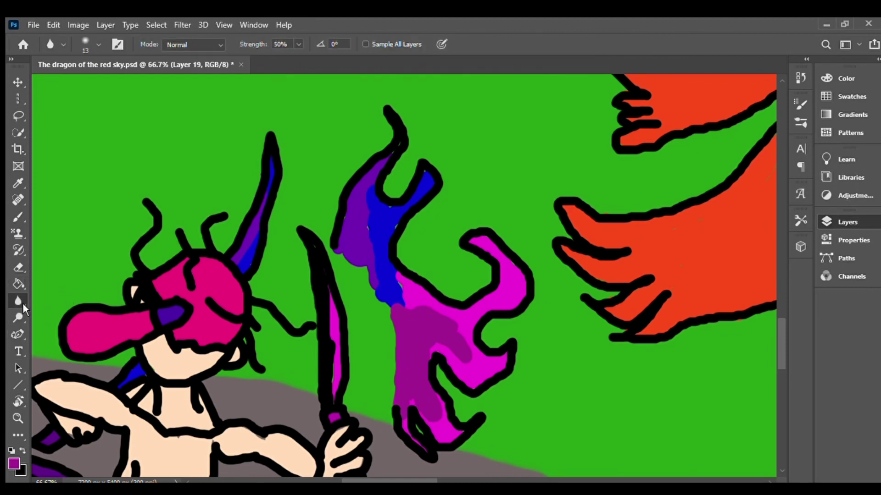
right_click(20, 301)
click(50, 324)
key(b)
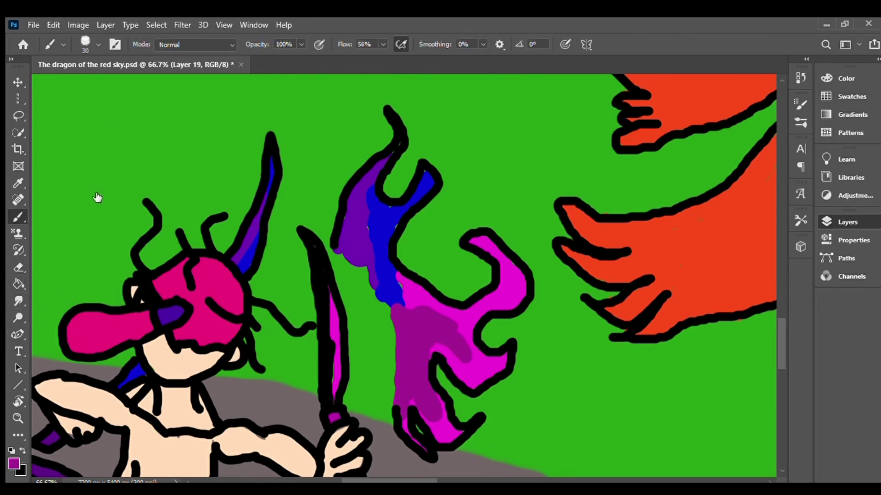
Shade the tuft darker purple, undo the poor strokes, and repaint the shading from the blue
mouse_move(474, 380)
mouse_down()
mouse_move(472, 338)
mouse_move(446, 314)
mouse_move(411, 309)
mouse_move(423, 387)
mouse_up()
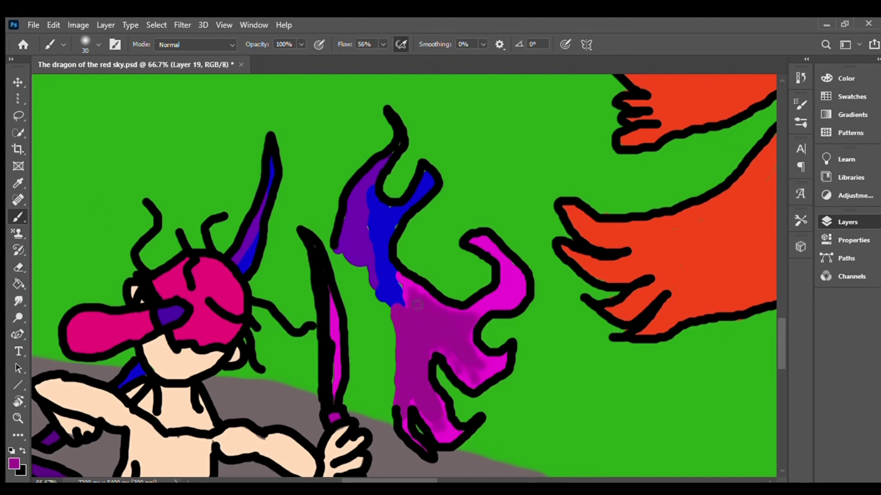
key(ctrl+z)
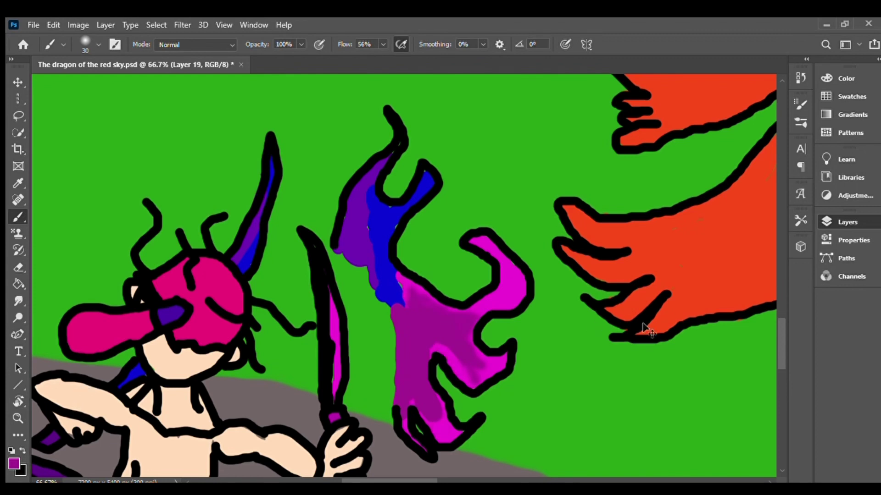
key(ctrl+z)
key(ctrl+z)
key(ctrl+z)
key(ctrl+z)
key(ctrl+z)
key(ctrl+z)
key(ctrl+z)
key(ctrl+z)
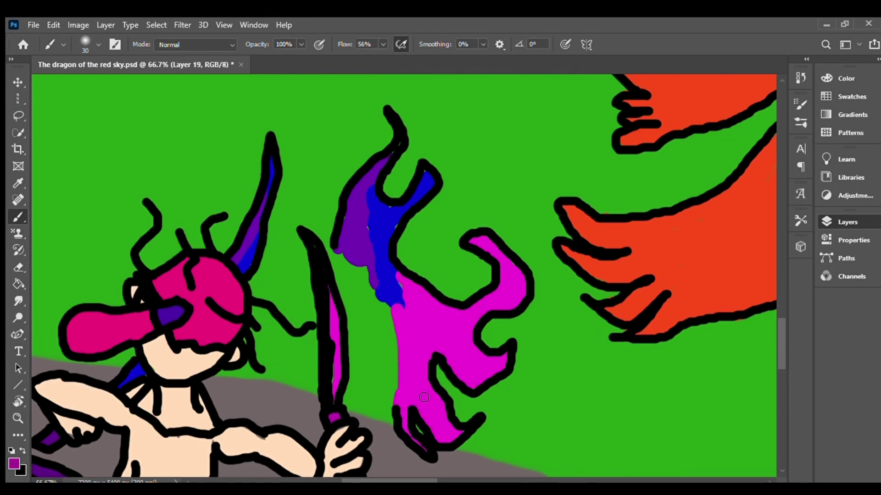
scroll(424, 397, down, 1)
mouse_move(403, 279)
mouse_down()
mouse_move(440, 330)
mouse_move(420, 385)
mouse_move(403, 316)
mouse_move(409, 397)
mouse_up()
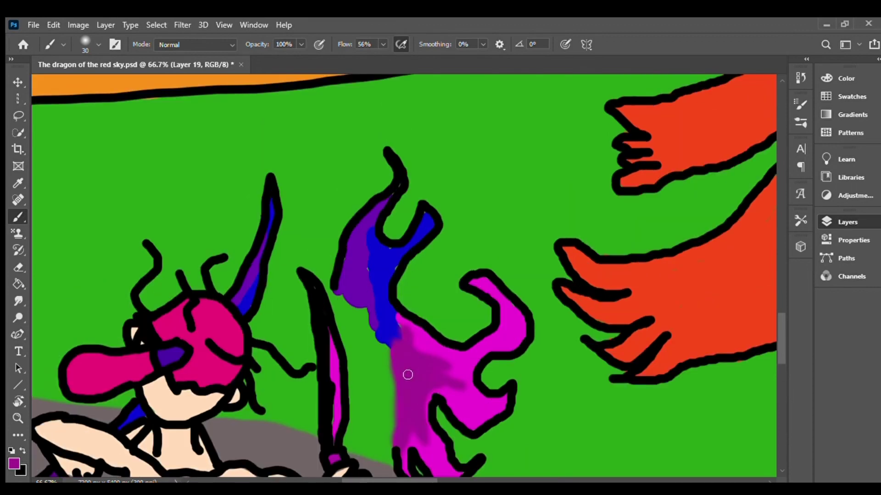
alt+scroll(408, 412, down, 2)
key(i)
click(19, 301)
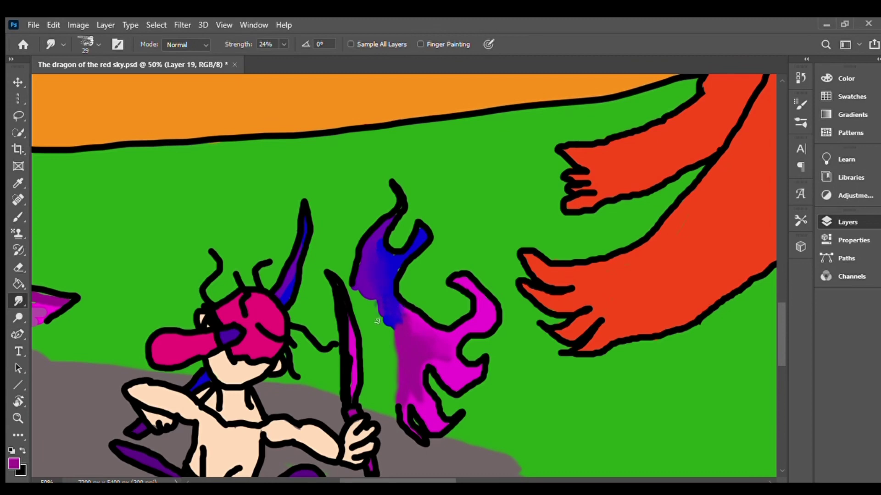
Smudge the tuft's blue area down into the purple and magenta for a mottled blend
drag(376, 301, 380, 333)
scroll(491, 409, up, 1)
alt+scroll(468, 411, up, 4)
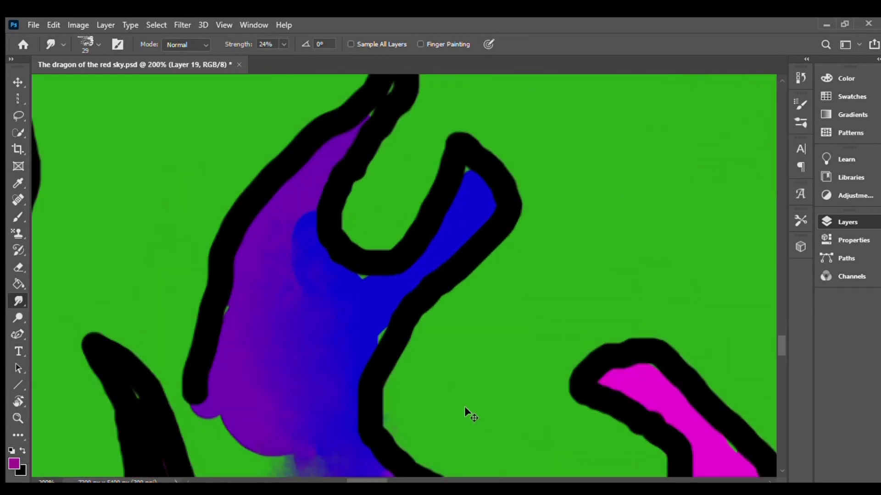
scroll(413, 275, down, 3)
mouse_move(306, 280)
mouse_down()
mouse_move(380, 387)
mouse_move(364, 373)
mouse_up()
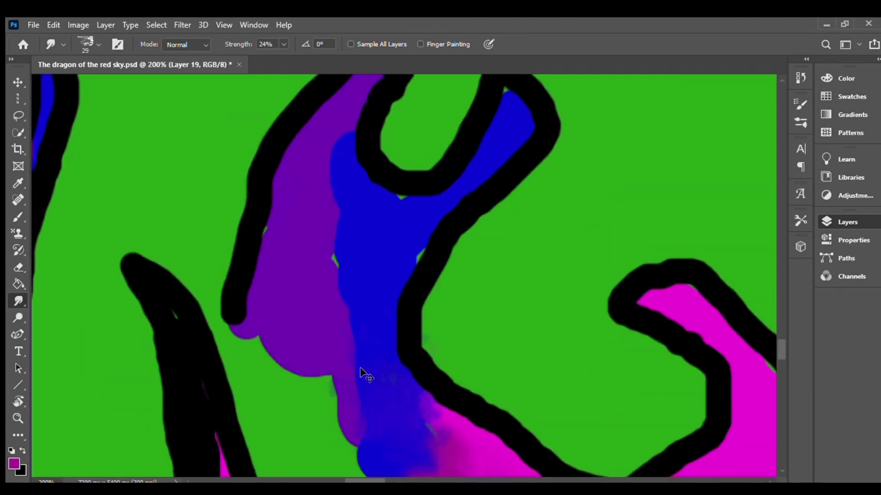
drag(409, 212, 393, 373)
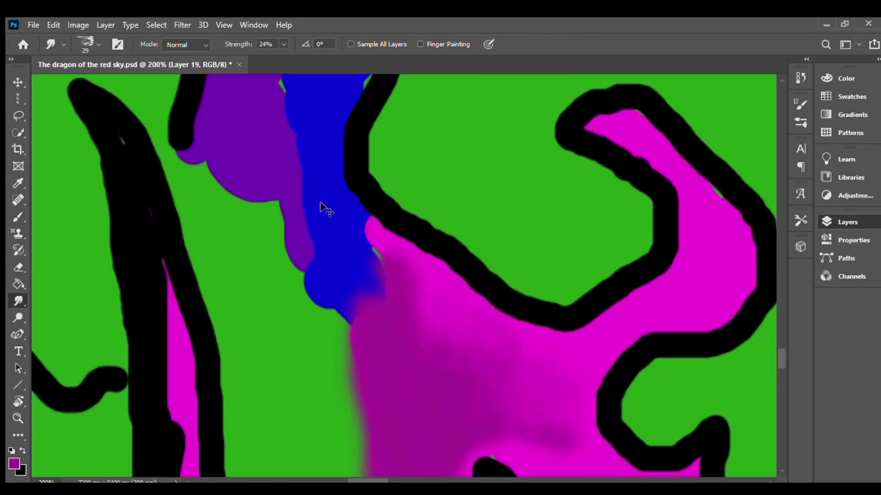
drag(364, 368, 324, 207)
Sample blue and cyan from the painting, zooming out to the whole image and back in on its bottom
key(b)
alt+click(380, 293)
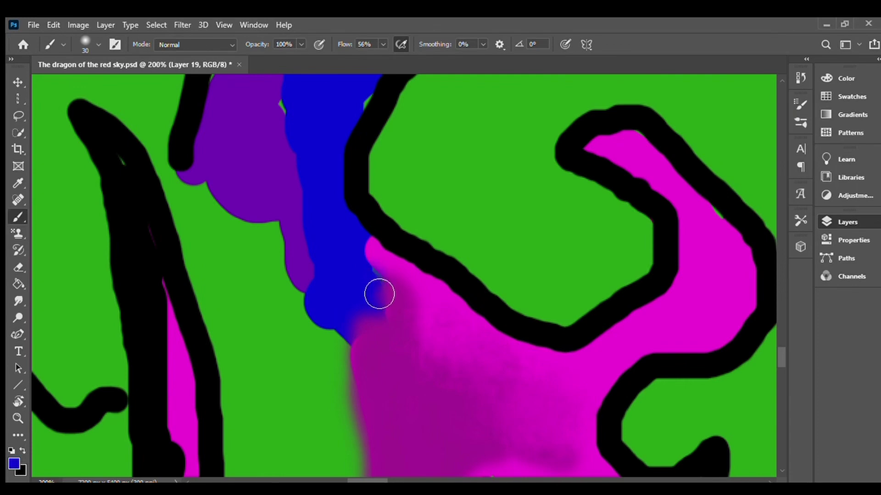
key(ctrl+minus)
key(ctrl+minus)
key(ctrl+minus)
key(ctrl+minus)
key(ctrl+minus)
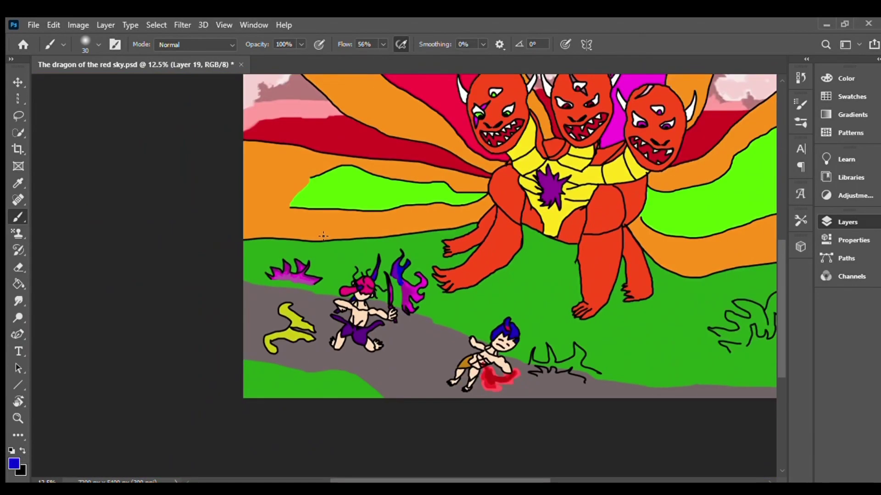
key(ctrl+minus)
key(v)
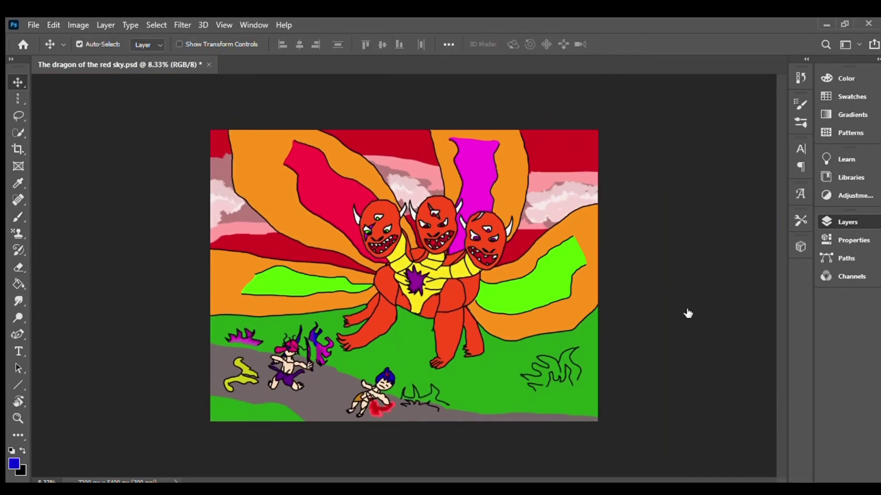
key(i)
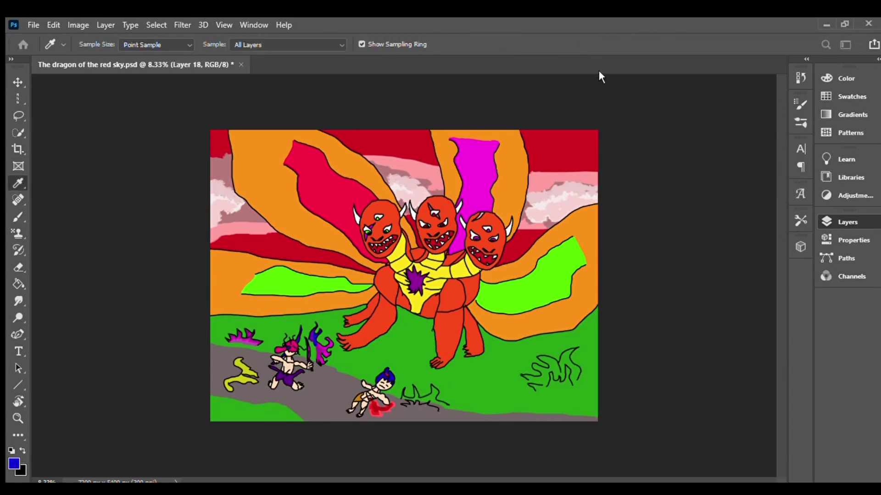
key(v)
key(ctrl+plus)
key(ctrl+plus)
key(ctrl+plus)
scroll(386, 328, down, 10)
Fill the tuft by the fallen warrior with cyan and blue along its edge and interior
scroll(386, 328, down, 5)
key(b)
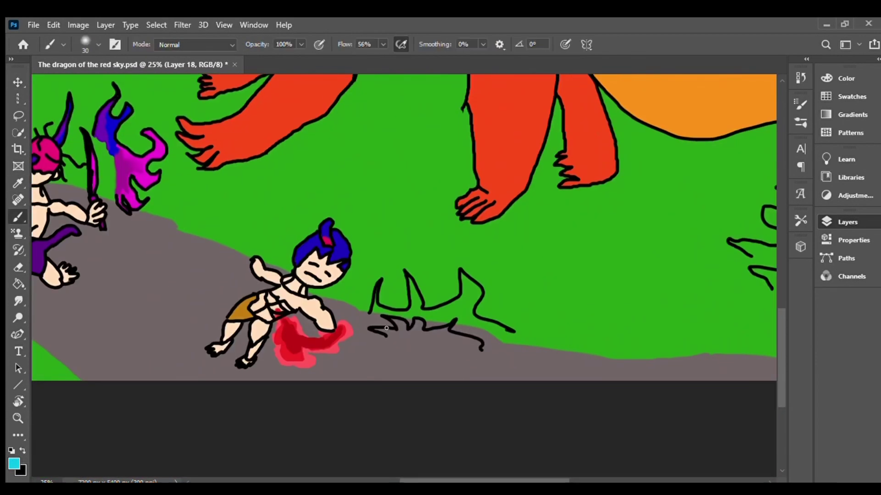
key(ctrl+plus)
key(ctrl+plus)
key(ctrl+plus)
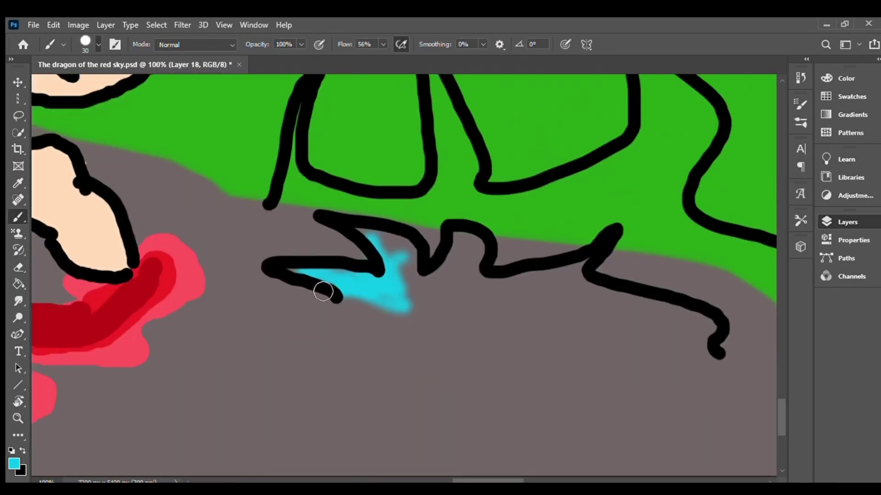
mouse_move(324, 291)
mouse_down()
mouse_move(358, 295)
mouse_move(370, 233)
mouse_move(456, 295)
mouse_move(543, 305)
mouse_move(275, 245)
mouse_move(403, 289)
mouse_move(252, 246)
mouse_up()
scroll(252, 246, up, 3)
scroll(252, 246, left, 5)
alt+click(82, 92)
mouse_move(211, 220)
mouse_down()
mouse_move(207, 289)
mouse_move(314, 315)
mouse_move(358, 211)
mouse_move(419, 338)
mouse_move(470, 340)
mouse_up()
mouse_move(557, 138)
mouse_down()
mouse_move(555, 230)
mouse_move(419, 309)
mouse_move(549, 279)
mouse_move(584, 181)
mouse_move(558, 269)
mouse_move(585, 283)
mouse_move(531, 368)
mouse_move(641, 409)
mouse_move(751, 379)
mouse_move(580, 346)
mouse_move(633, 369)
mouse_up()
Touch up the right tuft's outline with green and dab red on its tip
scroll(633, 372, down, 5)
scroll(633, 370, up, 1)
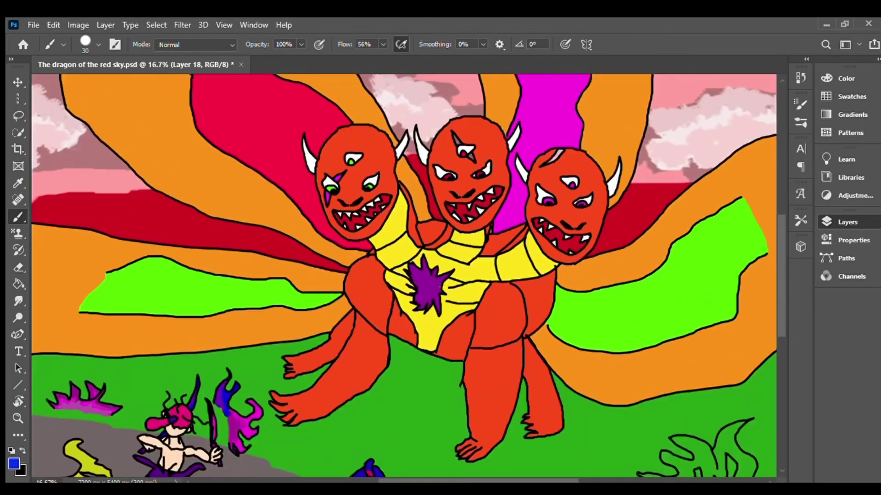
scroll(272, 141, up, 1)
drag(272, 141, 268, 185)
mouse_move(299, 321)
mouse_down()
mouse_move(277, 295)
mouse_move(295, 315)
mouse_move(361, 271)
mouse_move(437, 296)
mouse_move(416, 243)
mouse_move(420, 288)
mouse_up()
alt+click(60, 129)
Paint dark red into the right tuft's lower left and spikes, then bright red along its top
alt+click(387, 290)
scroll(432, 128, up, 2)
mouse_move(324, 341)
mouse_down()
mouse_move(276, 322)
mouse_move(342, 326)
mouse_up()
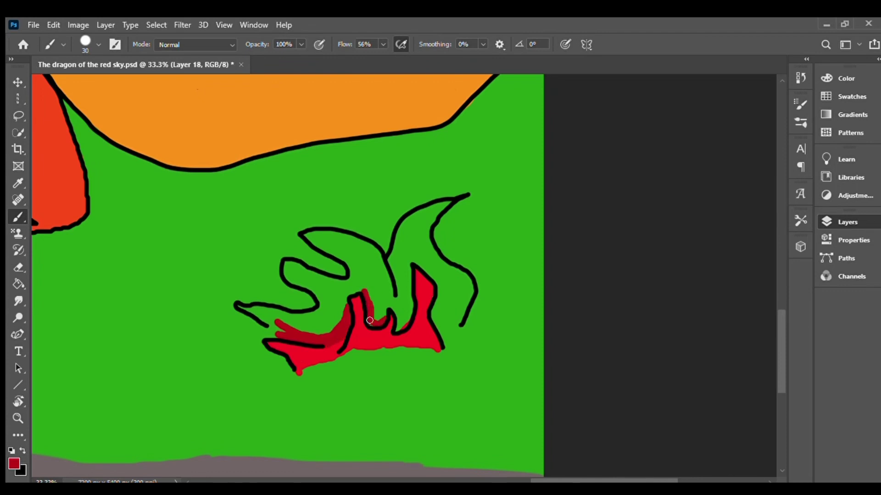
mouse_move(398, 325)
mouse_down()
mouse_move(356, 291)
mouse_move(307, 327)
mouse_up()
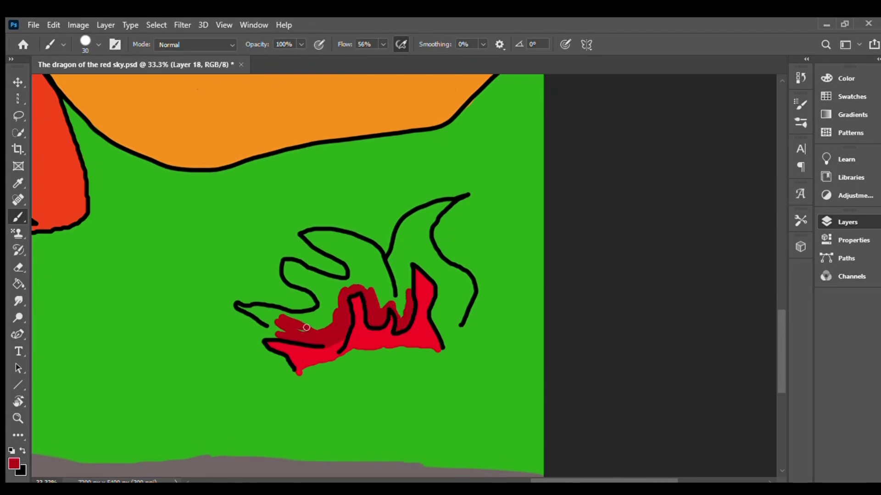
mouse_move(434, 310)
mouse_down()
mouse_move(452, 335)
mouse_move(427, 268)
mouse_up()
alt+click(427, 270)
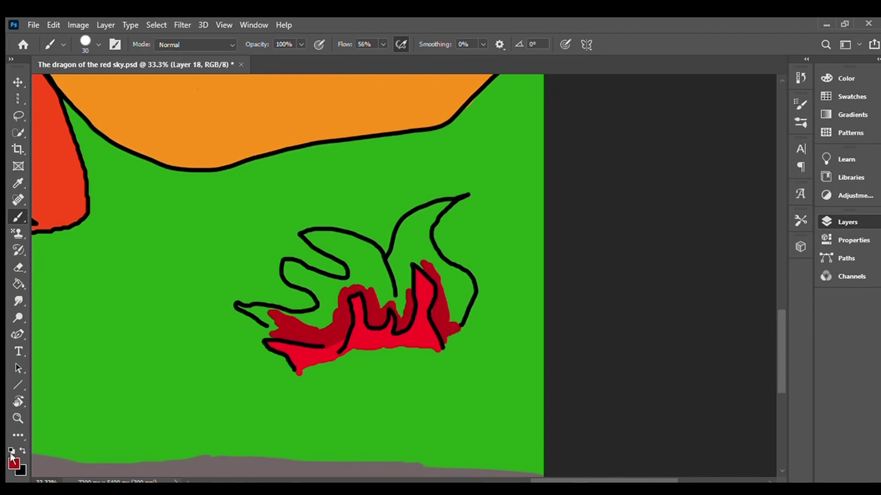
scroll(349, 293, up, 2)
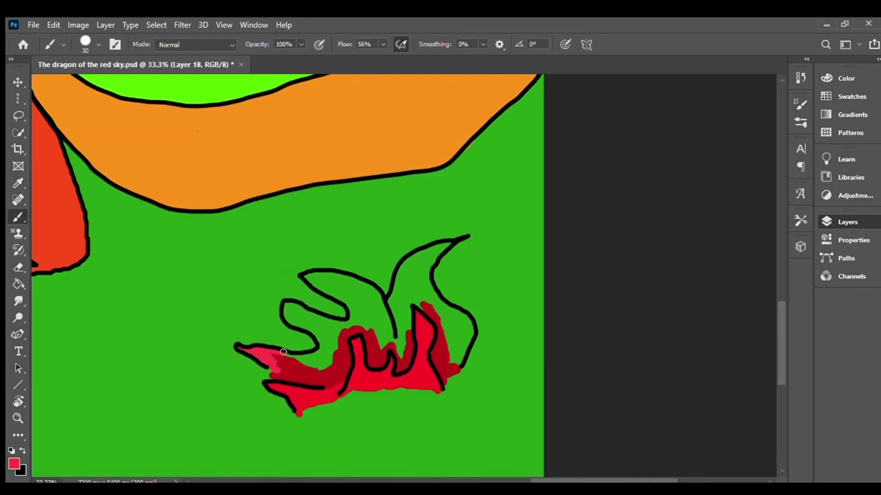
mouse_move(283, 352)
mouse_down()
mouse_move(303, 357)
mouse_move(307, 272)
mouse_move(370, 311)
mouse_move(400, 303)
mouse_move(397, 271)
mouse_move(436, 250)
mouse_move(415, 294)
mouse_move(407, 275)
mouse_move(452, 350)
mouse_move(468, 335)
mouse_move(449, 353)
mouse_up()
Save the painting and zoom out to view the whole scene
key(ctrl+s)
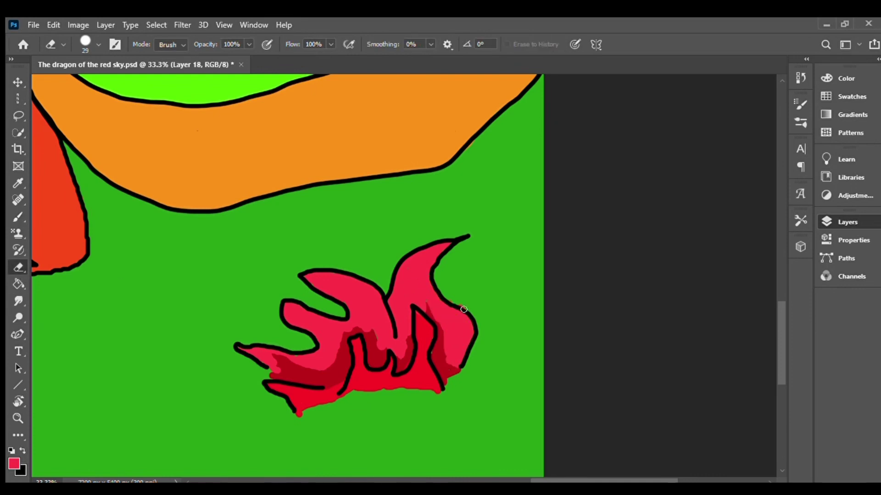
key(ctrl+minus)
key(ctrl+minus)
key(ctrl+minus)
key(ctrl+minus)
key(v)
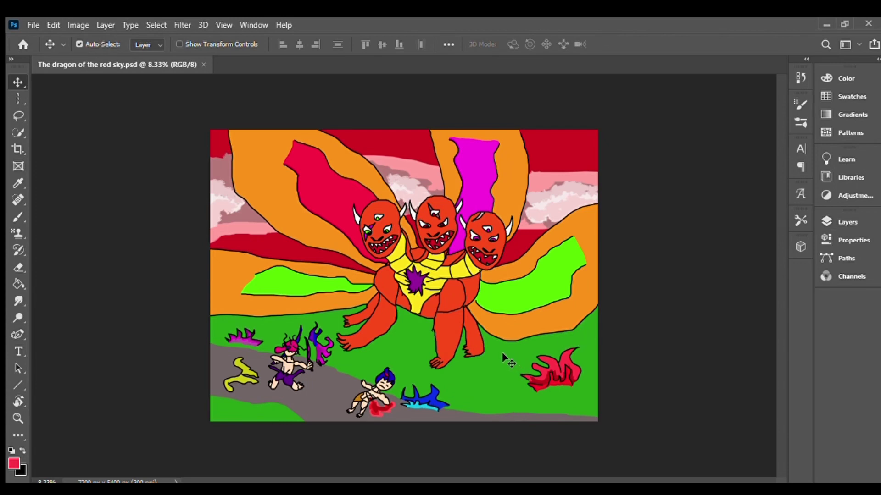
key(r)
key(v)
key(r)
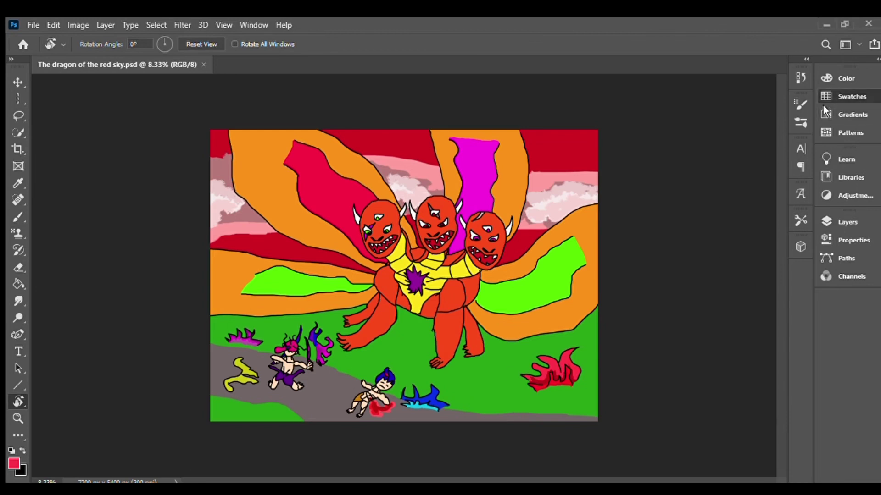
key(v)
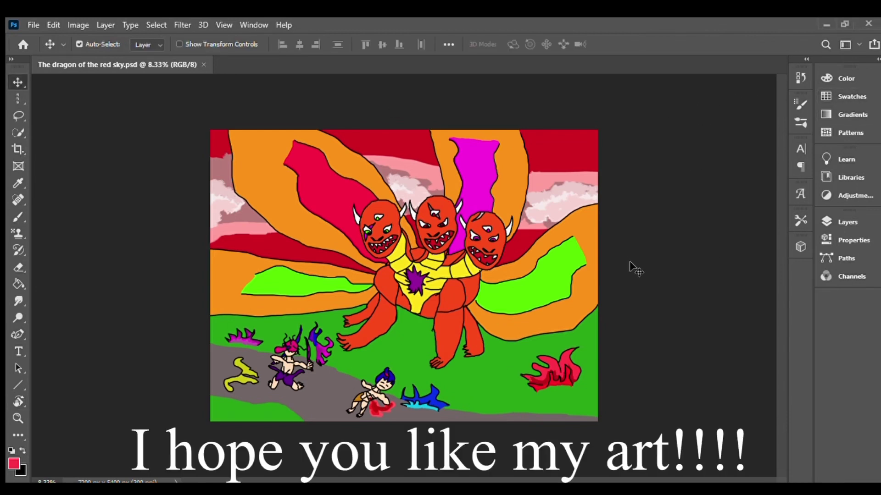